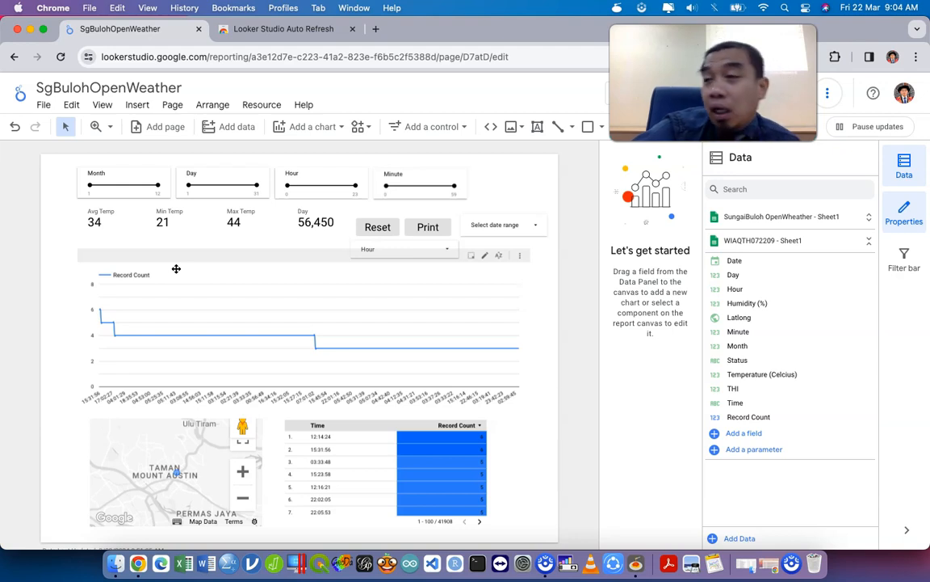
click(517, 178)
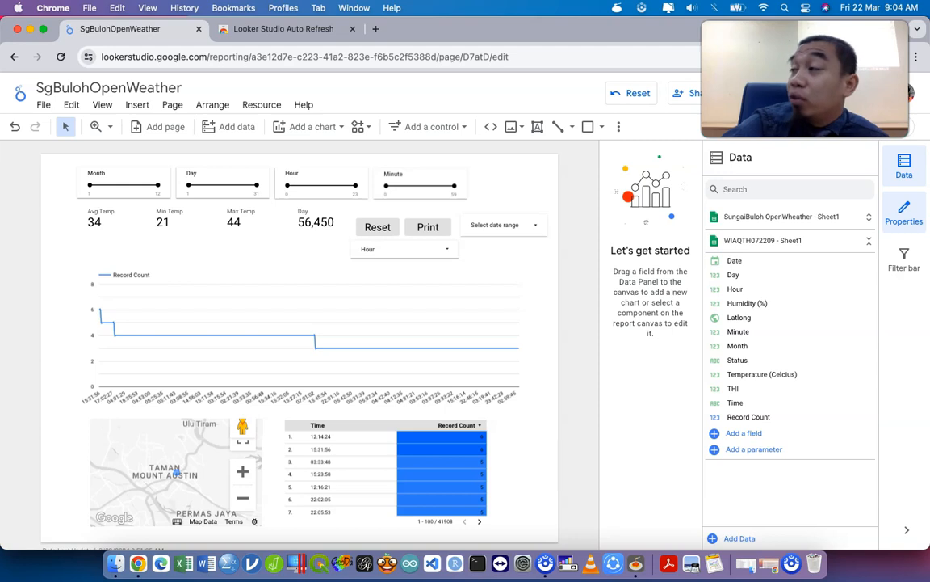
click(492, 130)
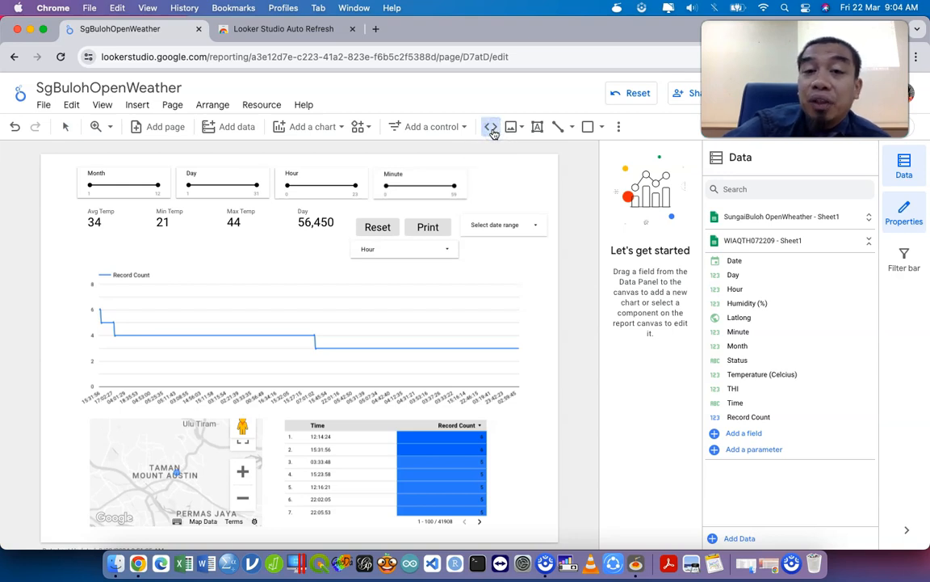
click(512, 130)
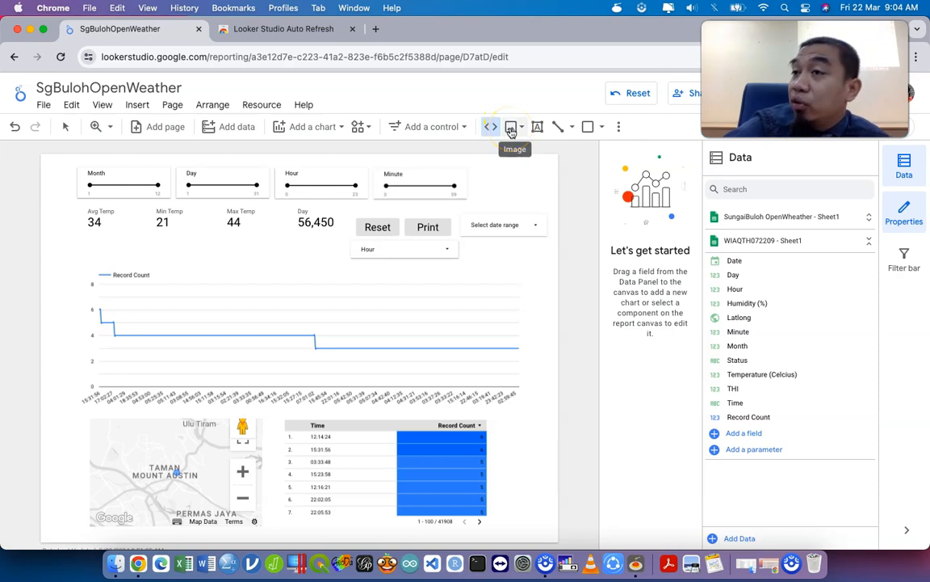
click(511, 129)
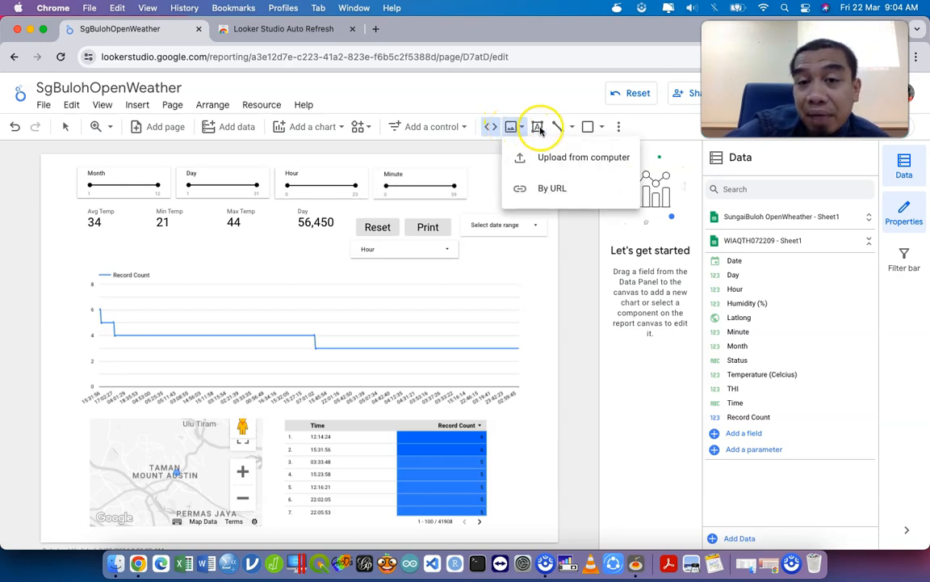
click(540, 128)
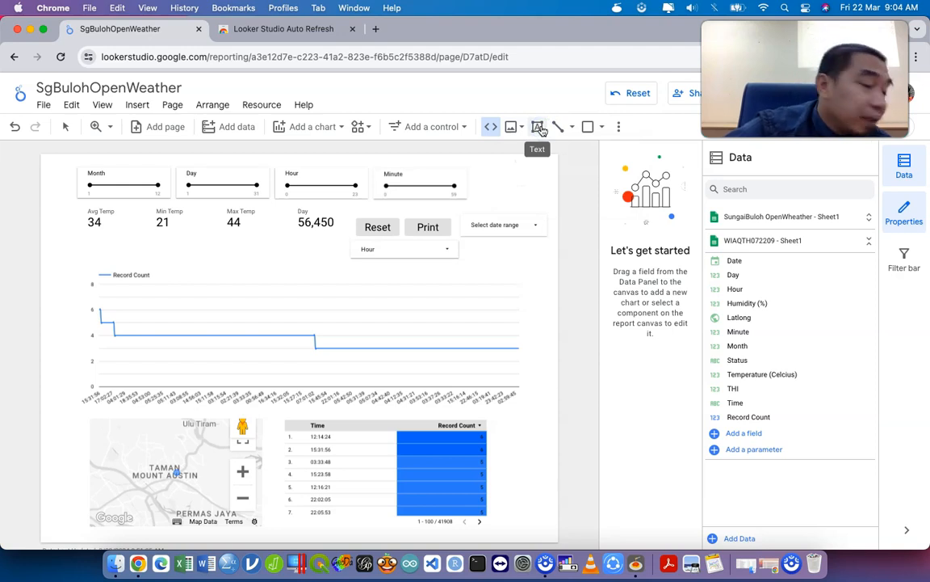
click(557, 127)
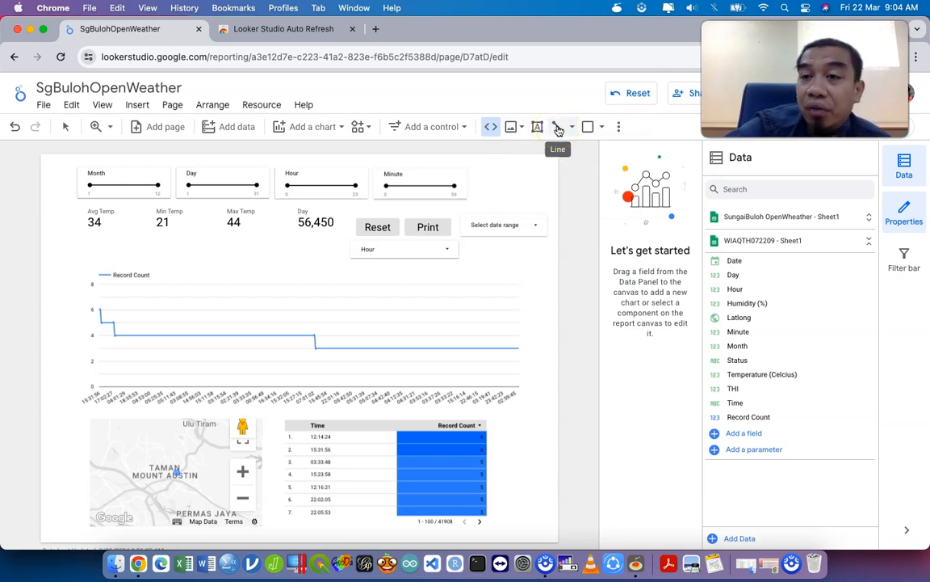
click(587, 127)
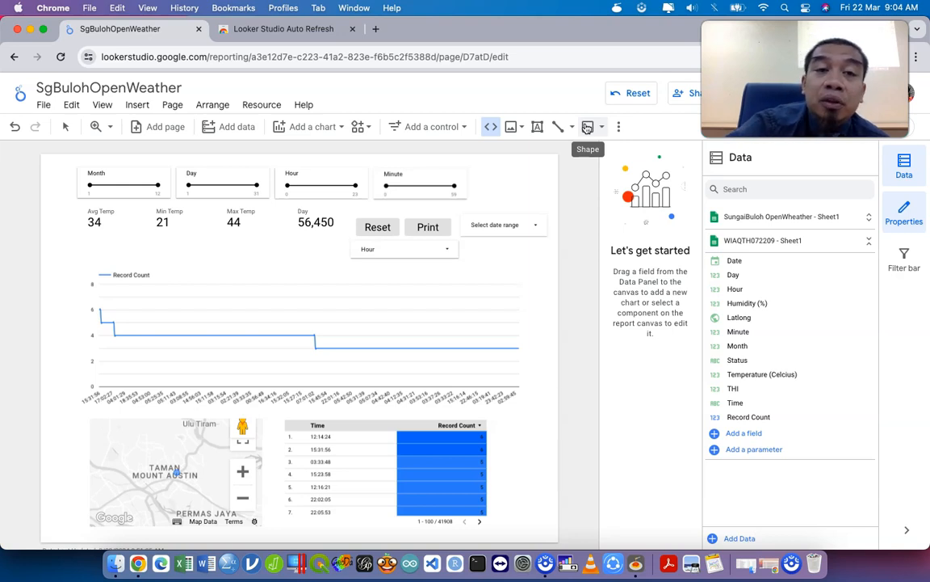
Close the Looker Studio Auto Refresh browser tab and try to place a URL embed beside the report page
click(353, 29)
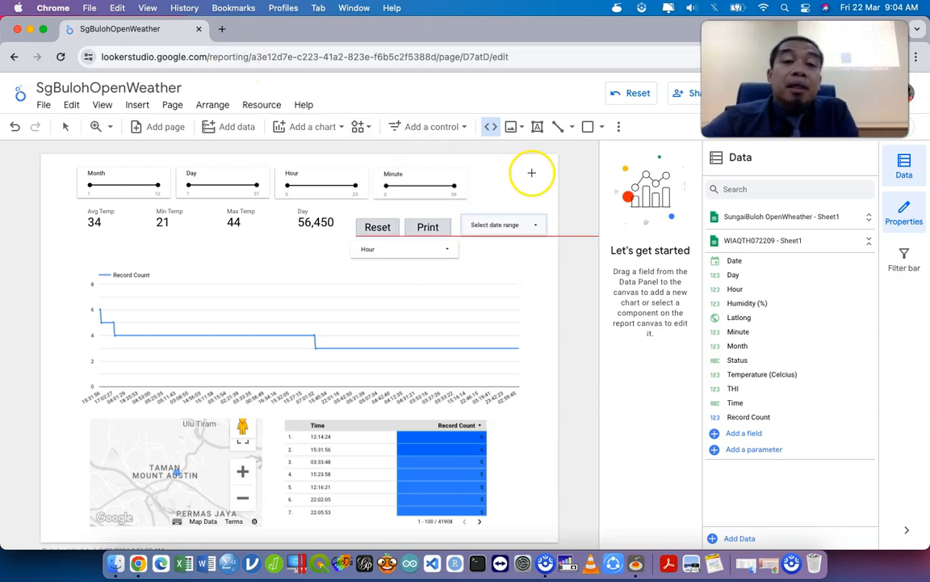
click(586, 153)
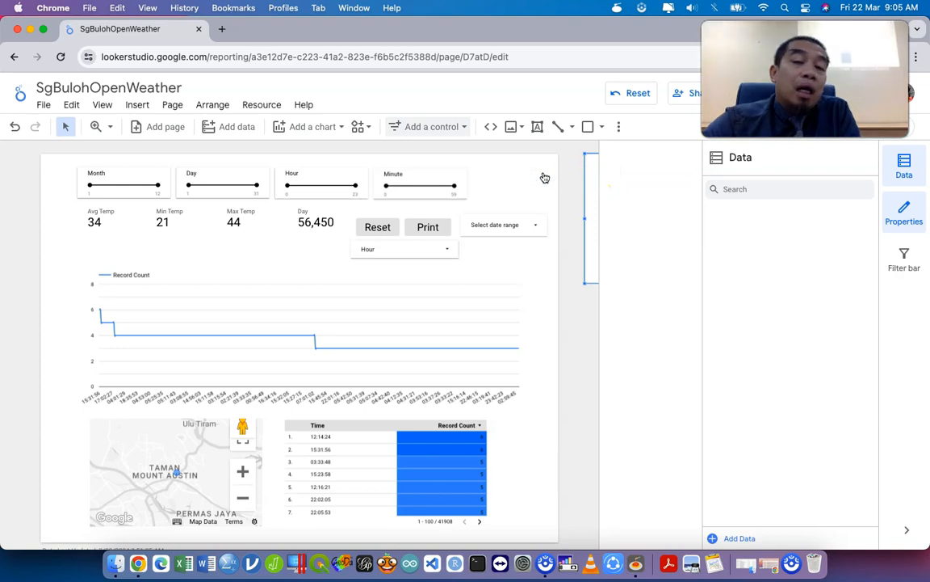
click(584, 180)
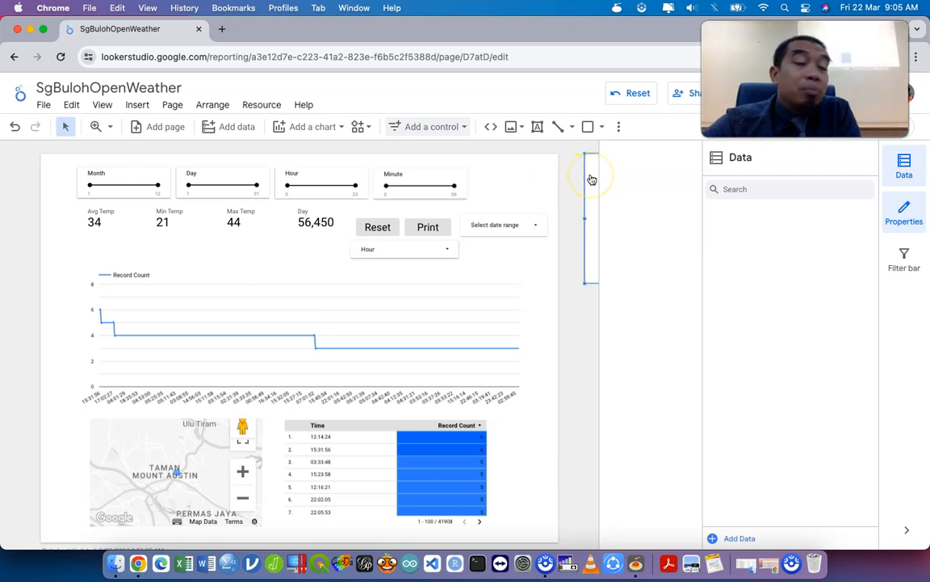
drag(591, 180, 535, 179)
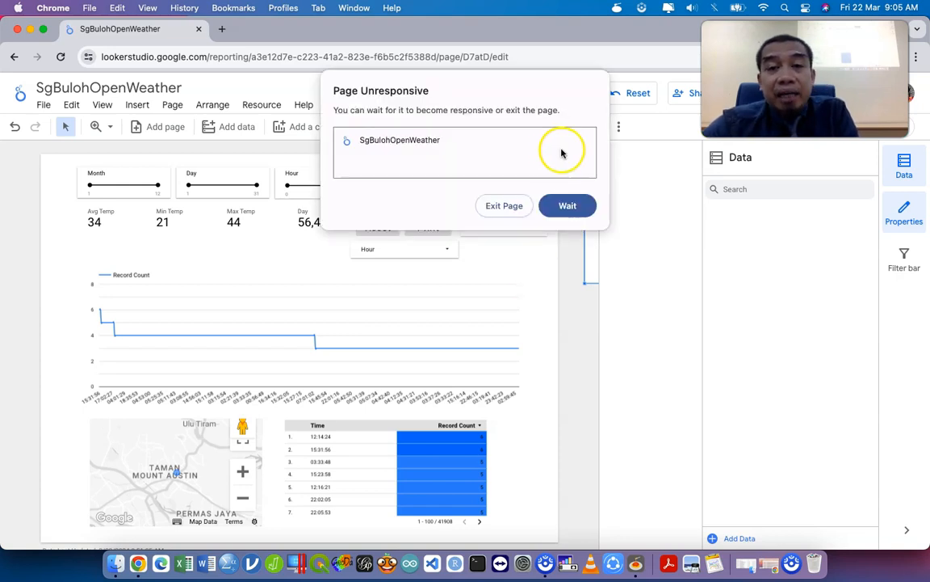
Keep waiting for the unresponsive report page and reload it
click(557, 203)
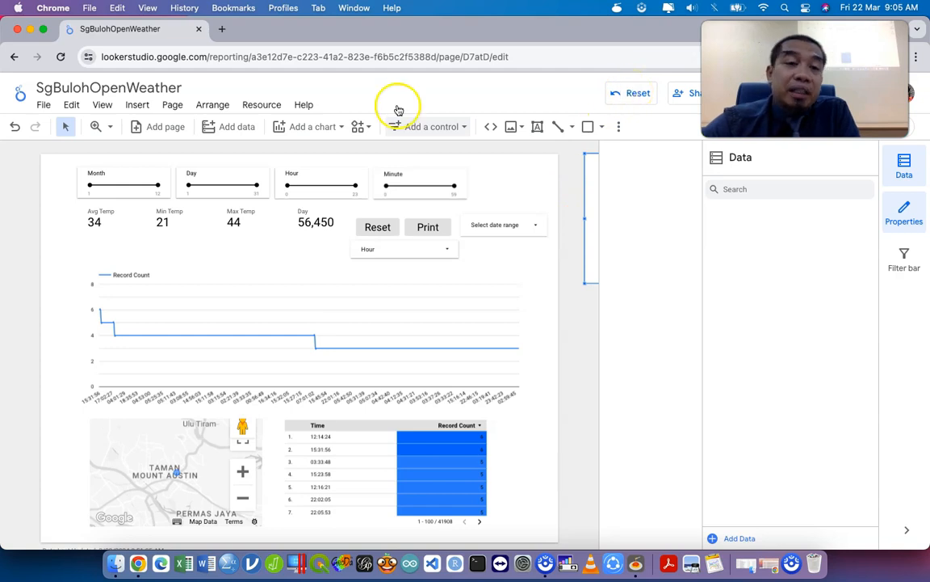
click(52, 60)
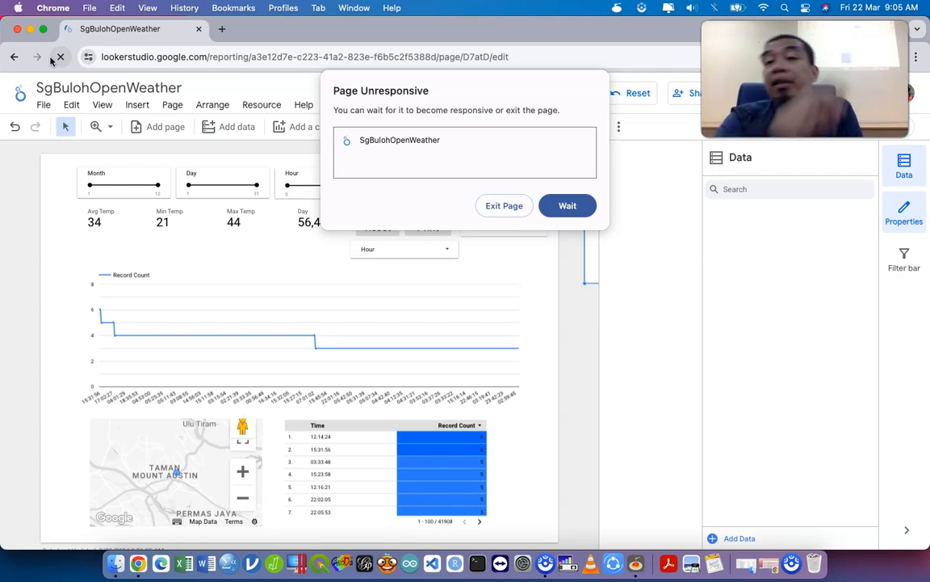
click(568, 206)
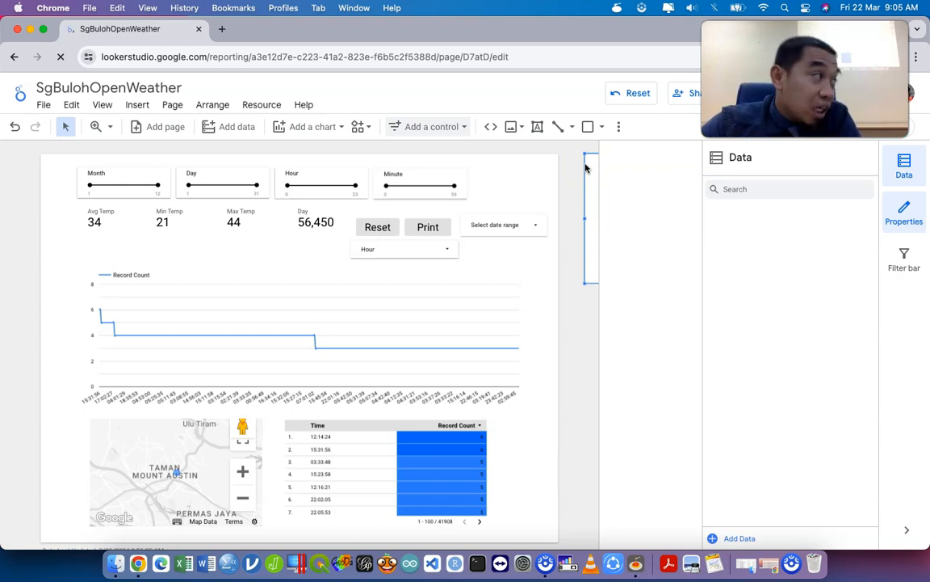
click(586, 167)
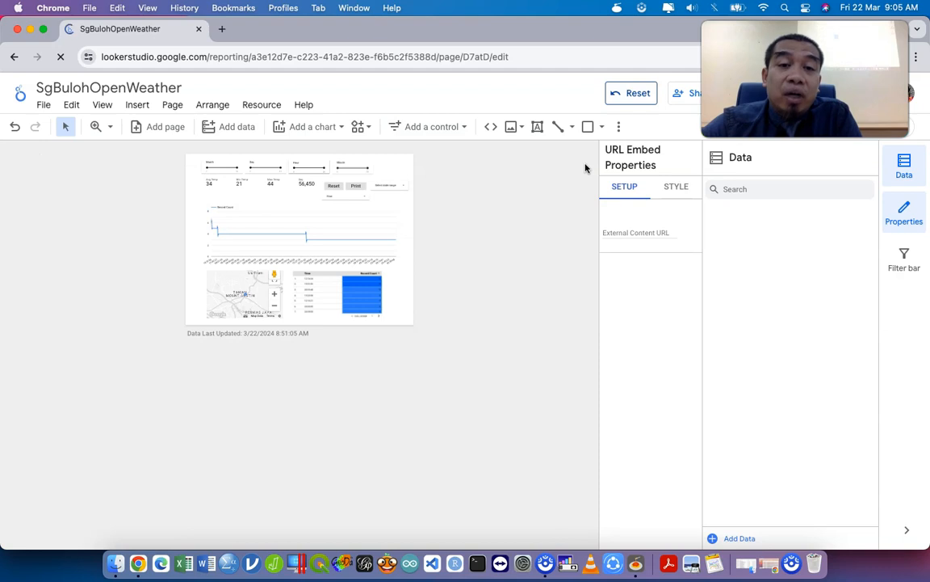
click(510, 190)
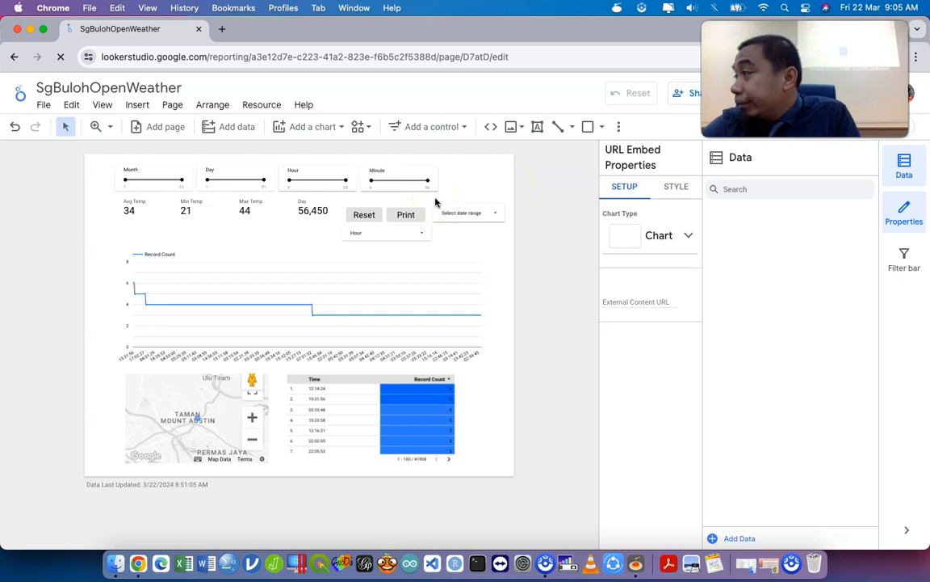
click(532, 204)
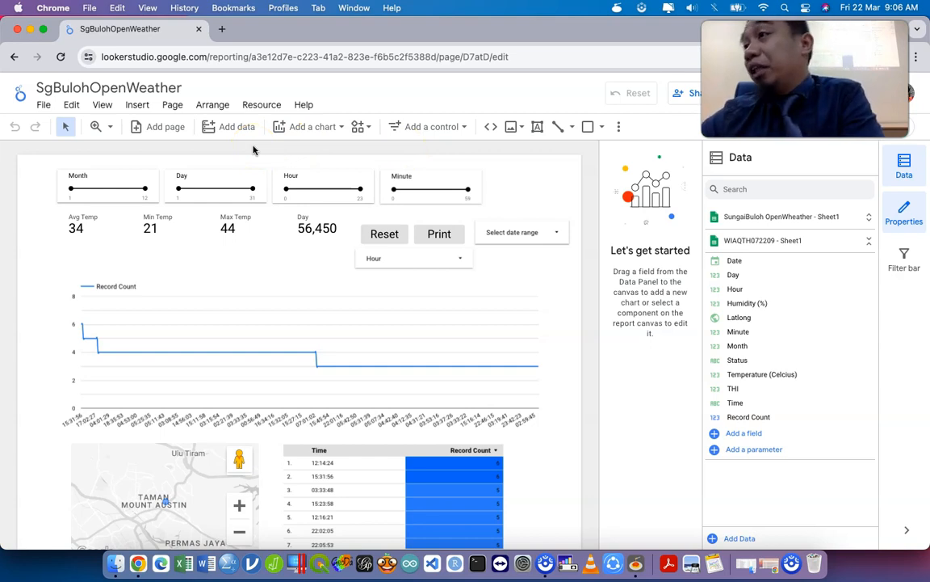
Add a second page to the report and name it Menu
click(160, 131)
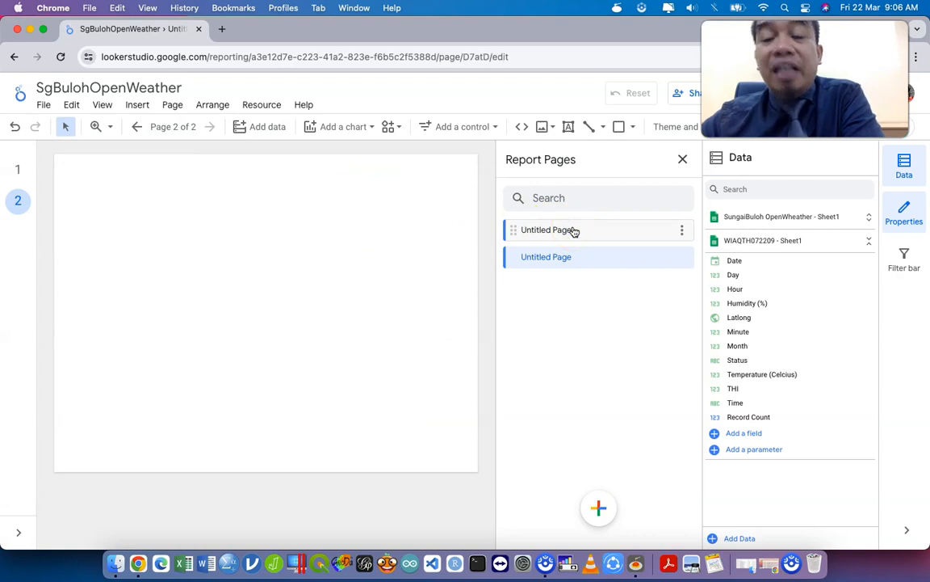
click(573, 231)
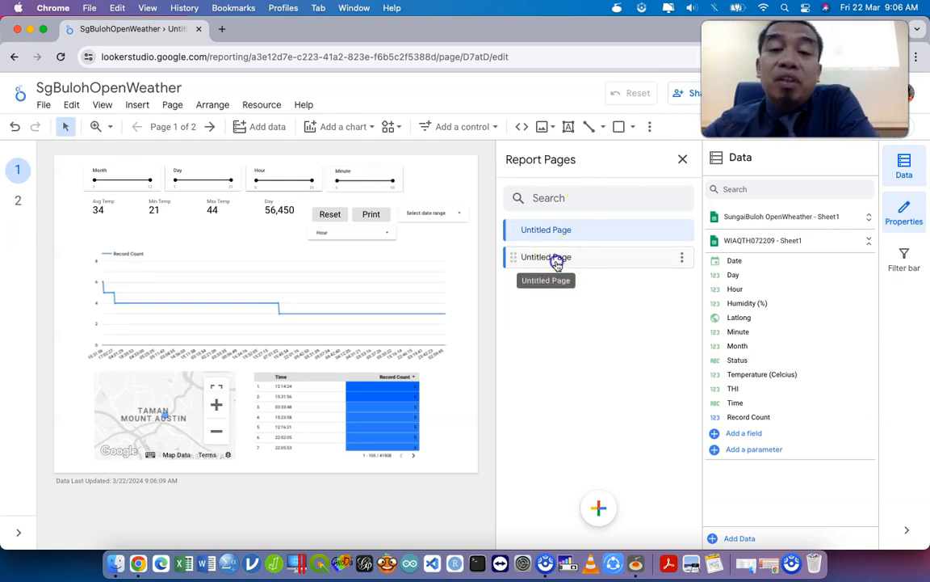
click(558, 265)
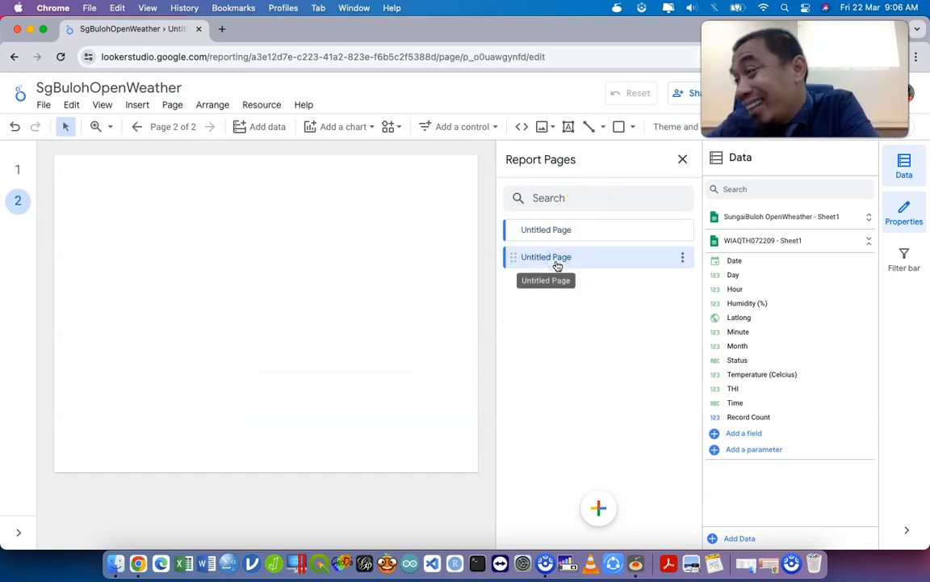
double_click(557, 263)
key(super+a)
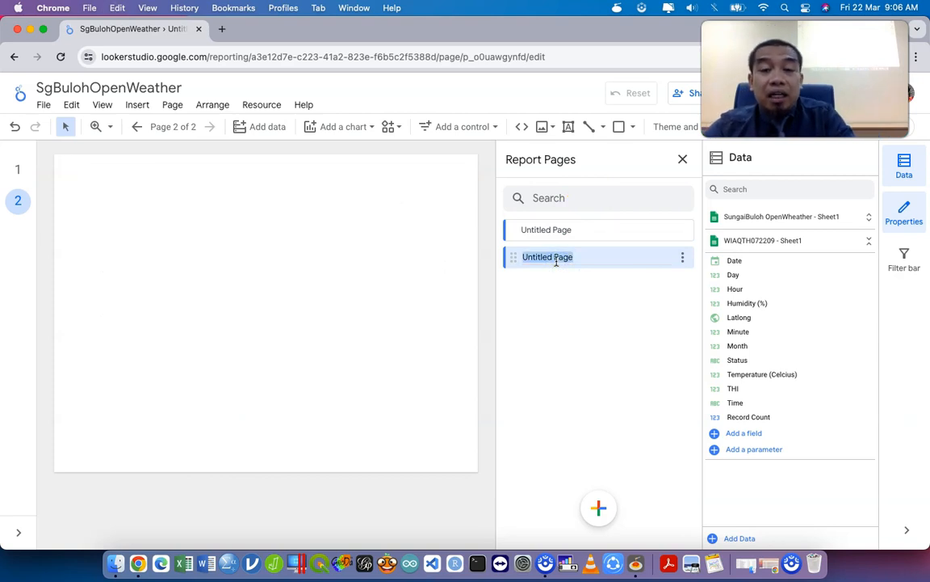
text(Menu)
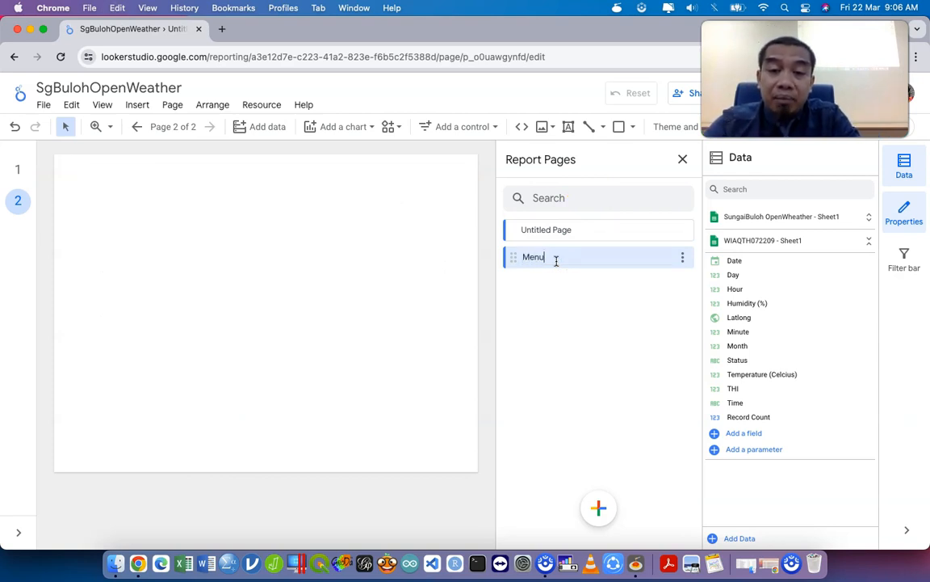
click(579, 270)
Rename the original dashboard page as Temperature and move it below the Menu page
click(592, 239)
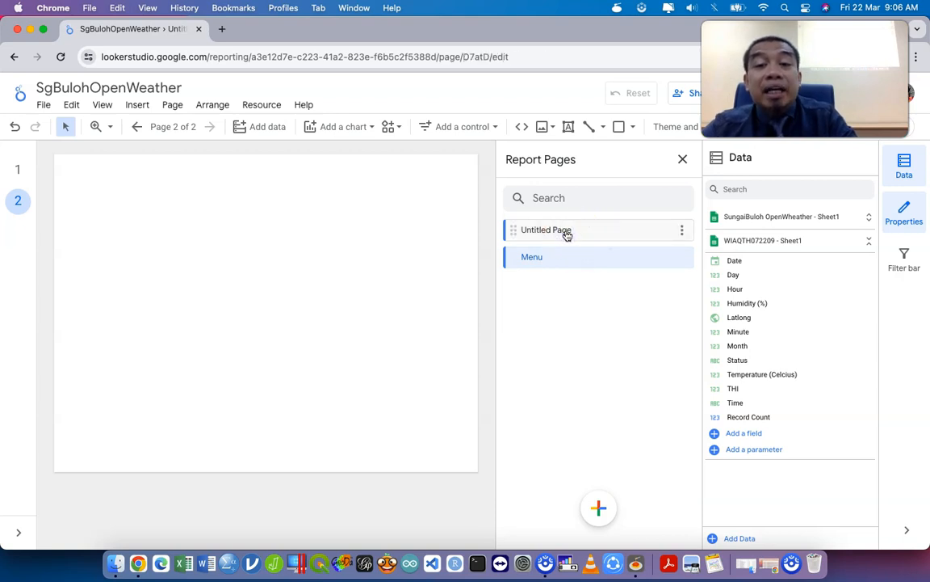
click(558, 230)
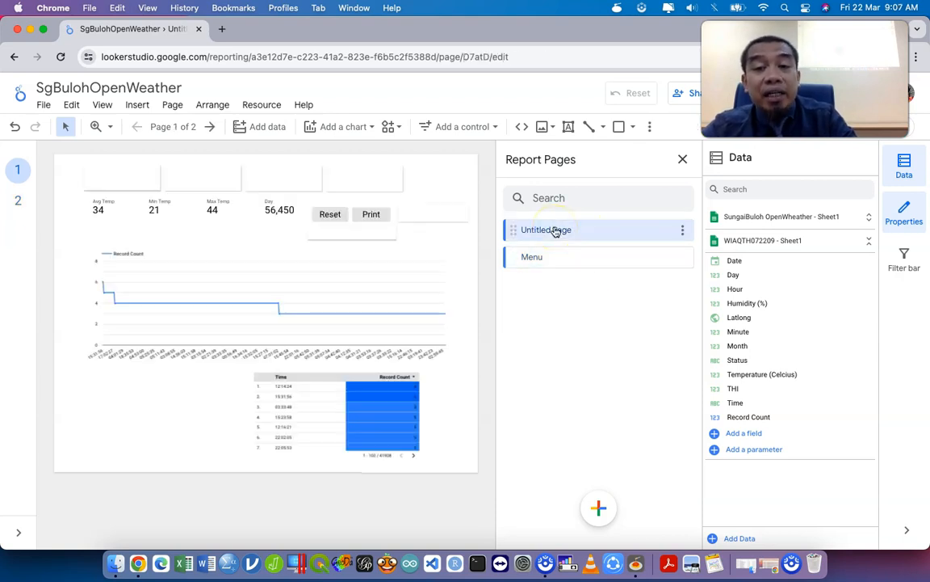
double_click(554, 228)
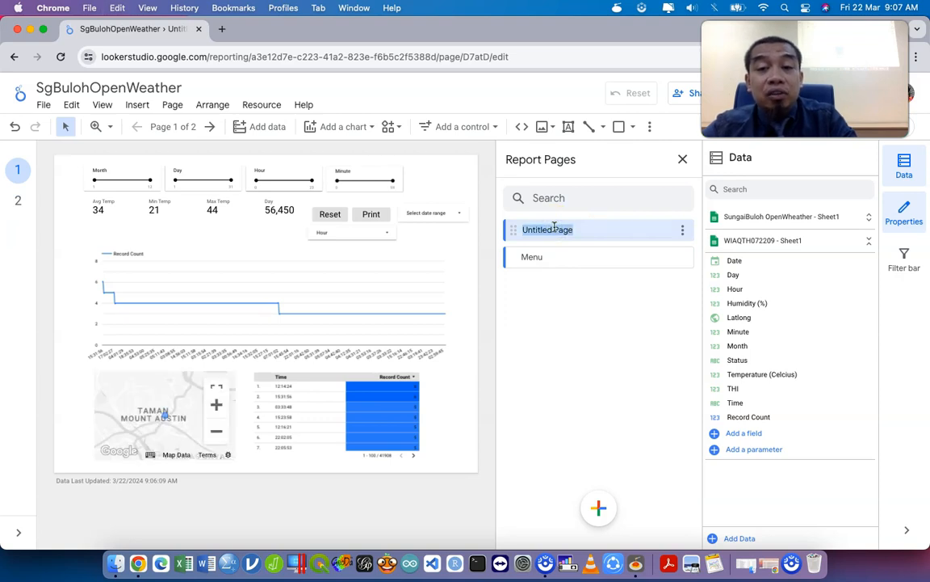
text(Tem)
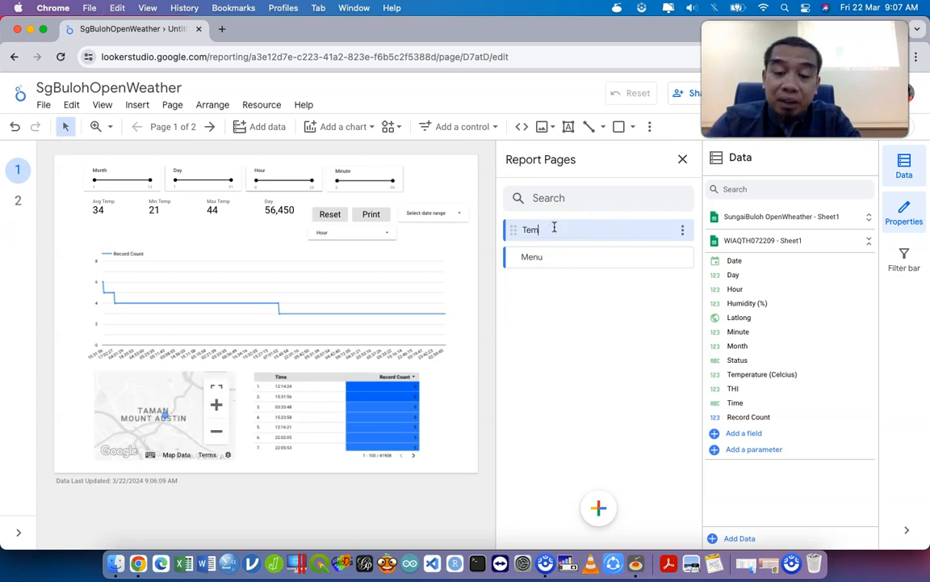
text(perature)
key(Return)
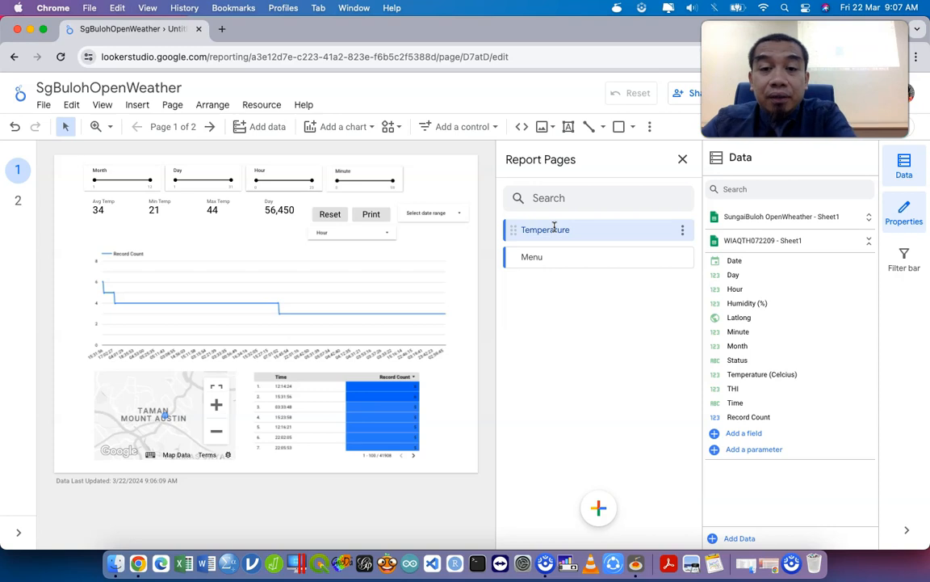
drag(513, 229, 514, 257)
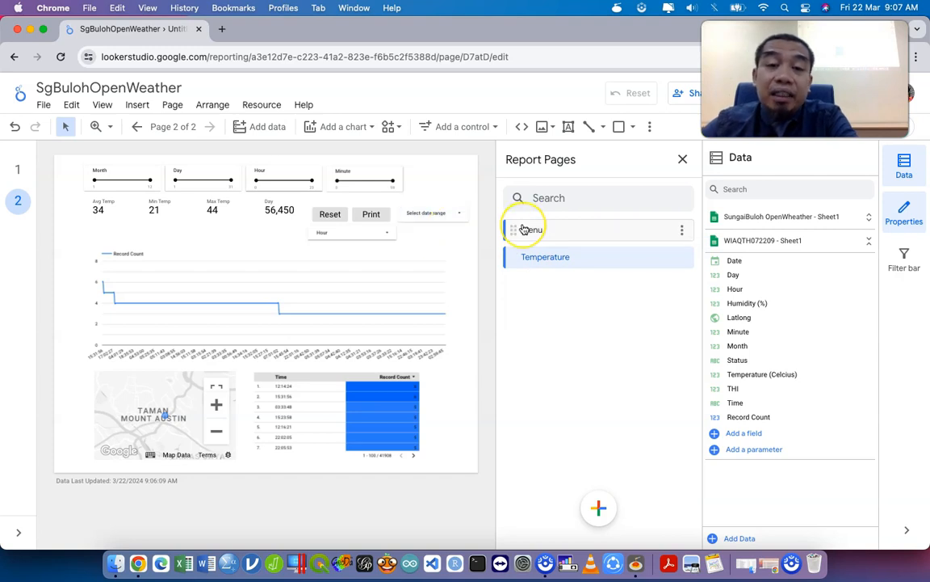
Add a button control near the upper-left corner of the blank Menu page
click(18, 170)
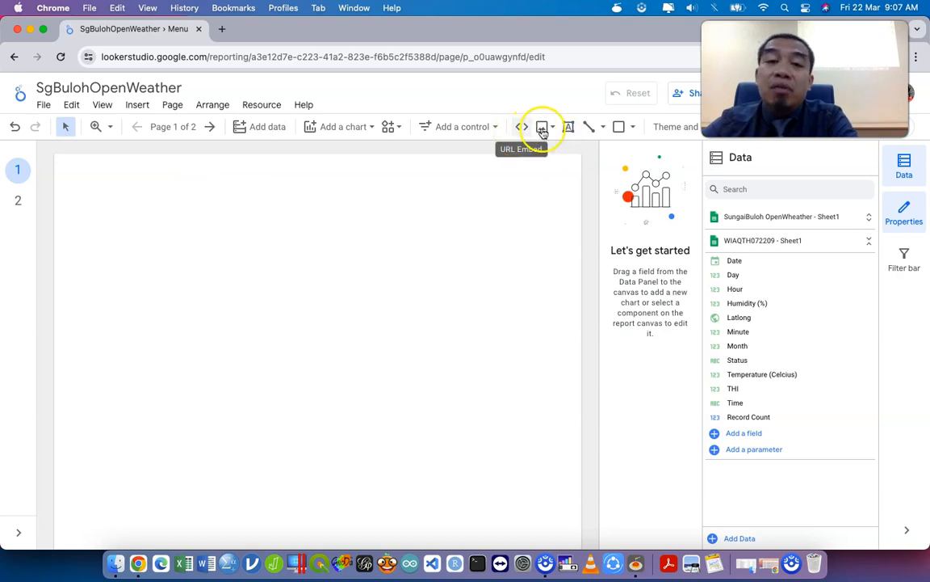
click(484, 129)
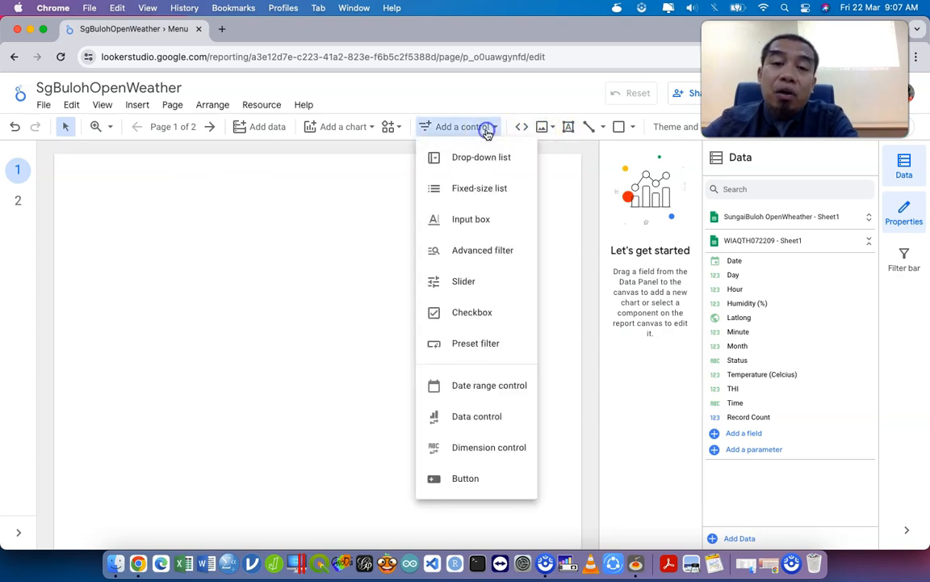
click(466, 481)
click(73, 207)
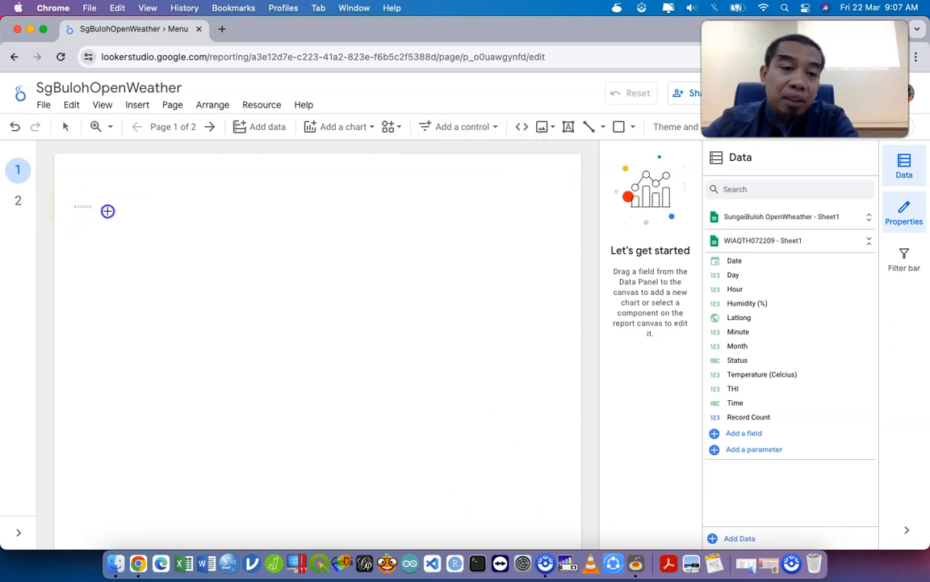
click(155, 224)
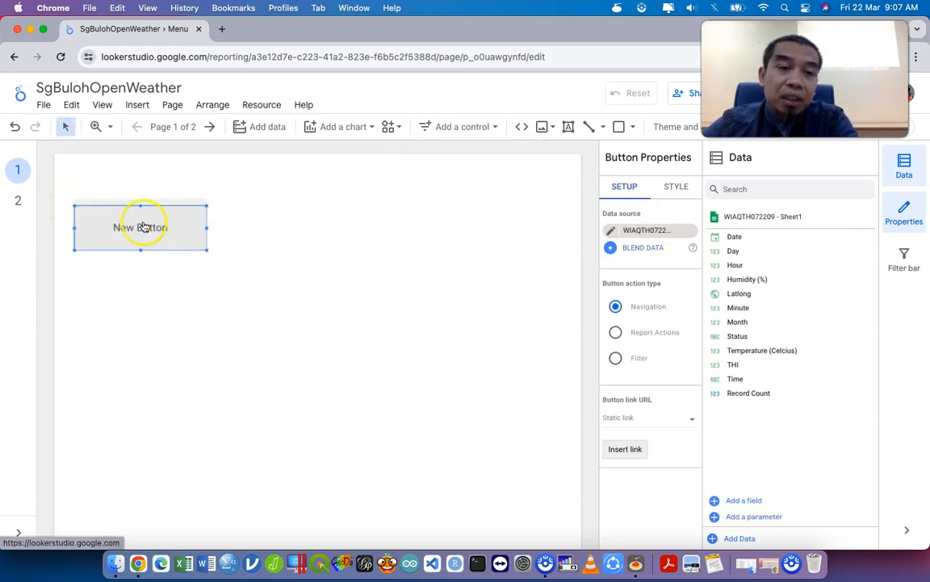
Replace the new button's label with Temperature
click(143, 227)
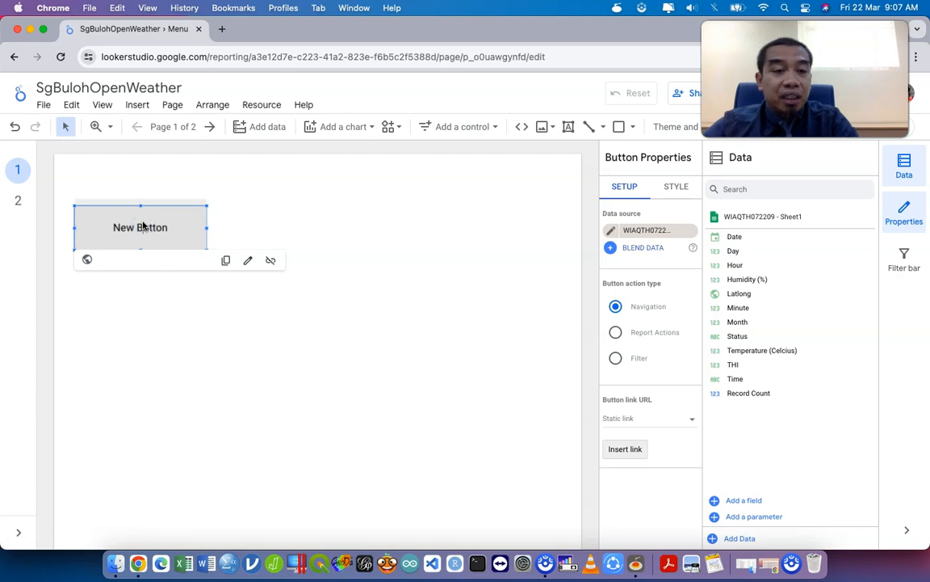
key(super+a)
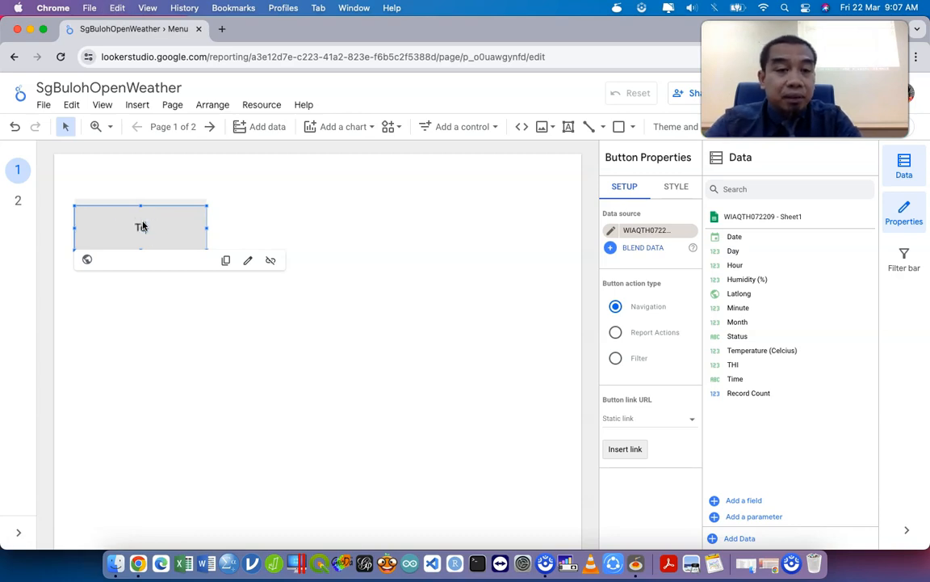
click(232, 225)
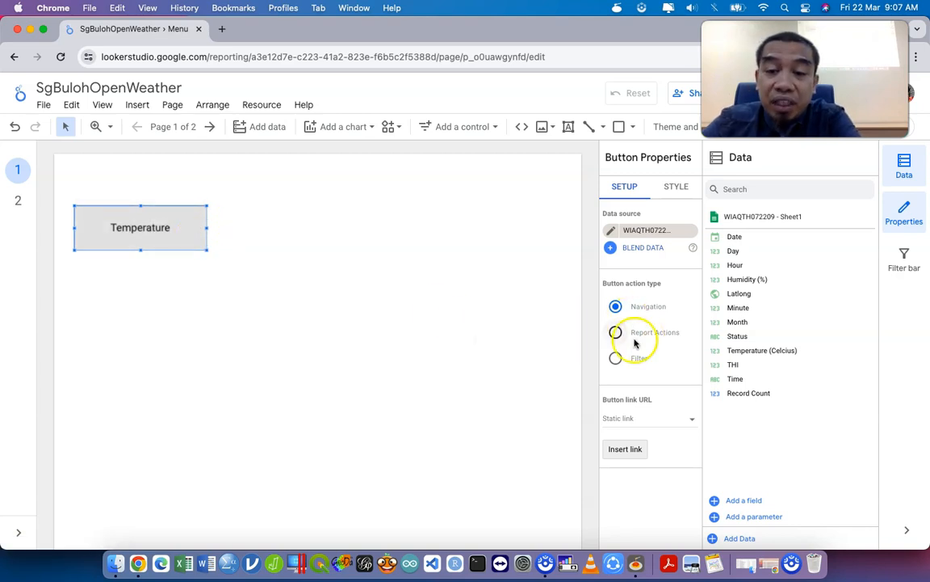
Give the Temperature button a static navigation link to the report's Temperature page
click(676, 420)
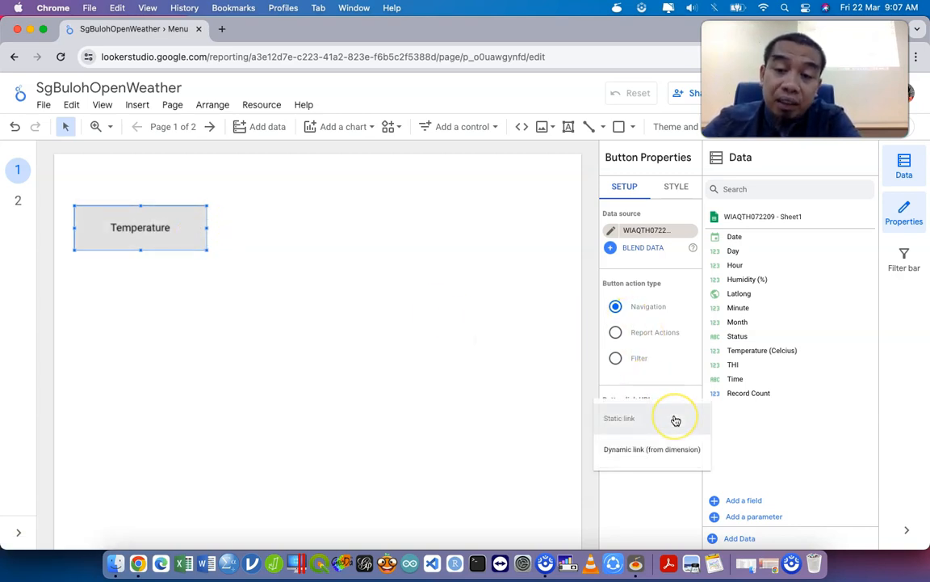
click(646, 419)
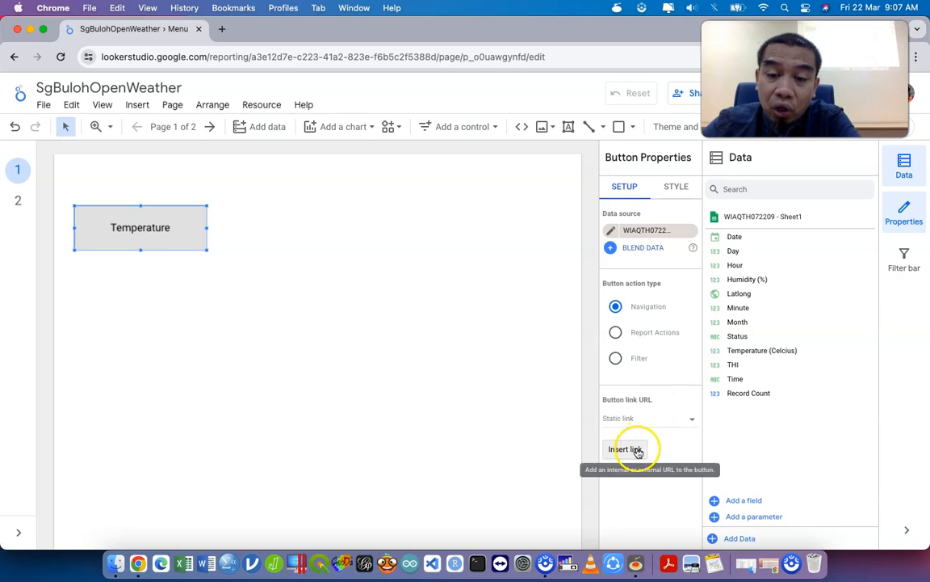
click(634, 448)
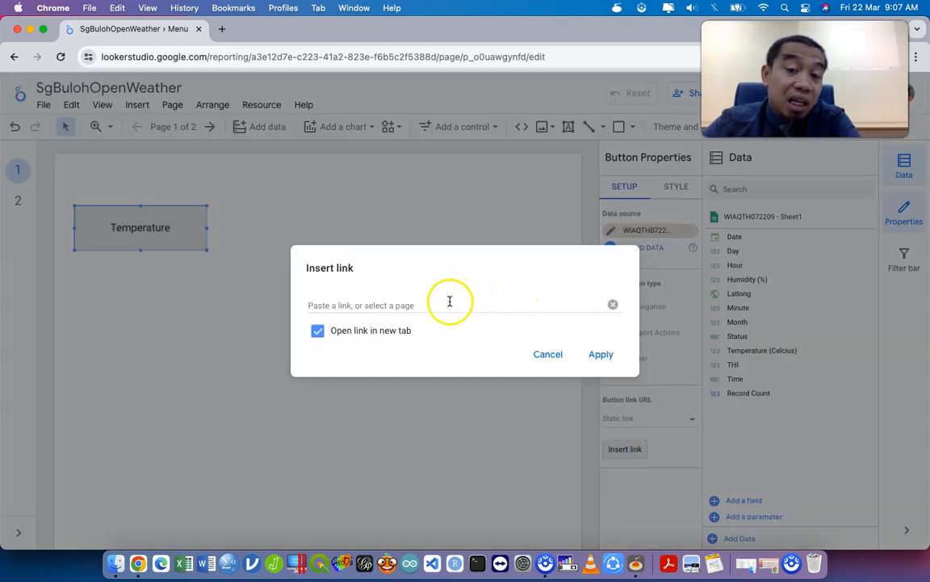
click(421, 305)
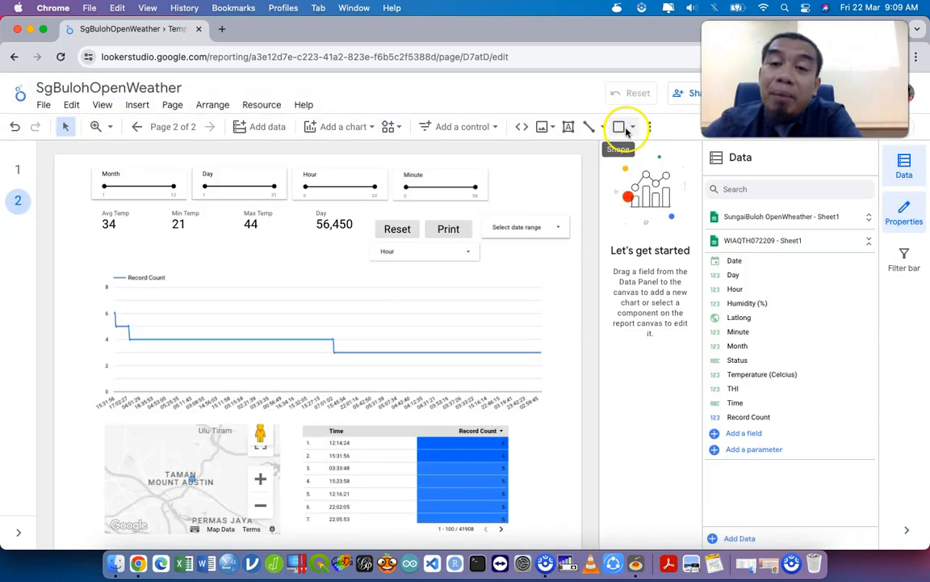
click(627, 132)
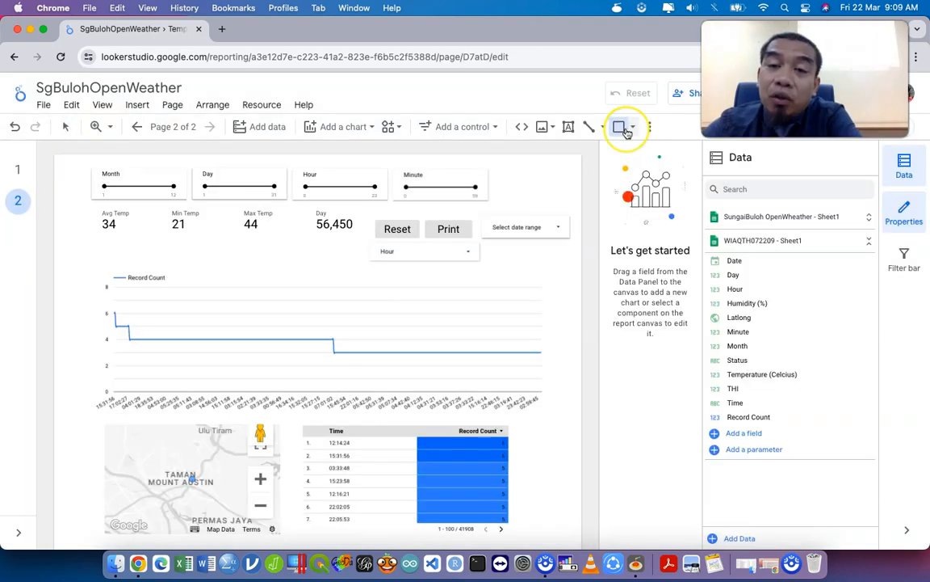
click(633, 129)
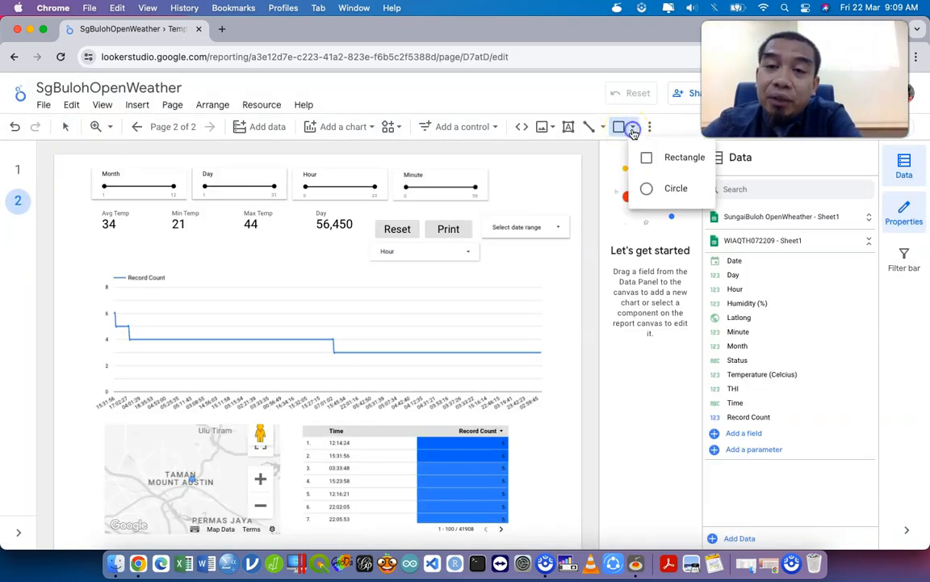
click(651, 156)
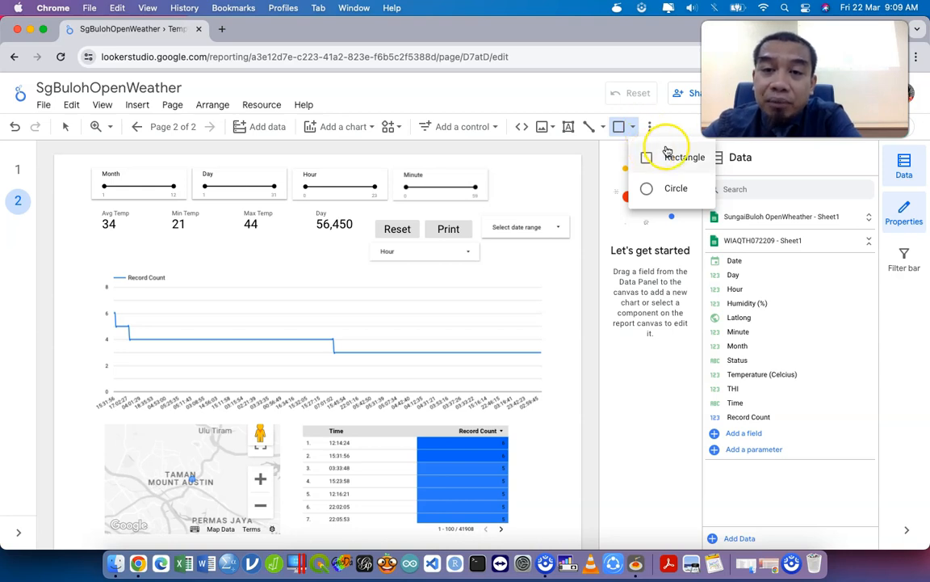
click(666, 150)
Add a small button control labelled Menu in the lower-right corner of the Temperature page, beside the record table
scroll(538, 469, down, 2)
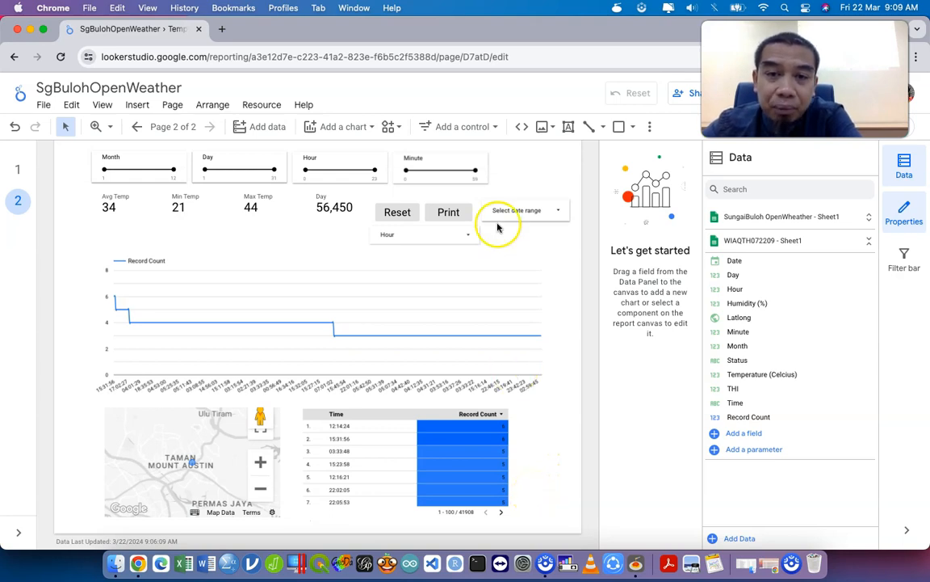
click(477, 138)
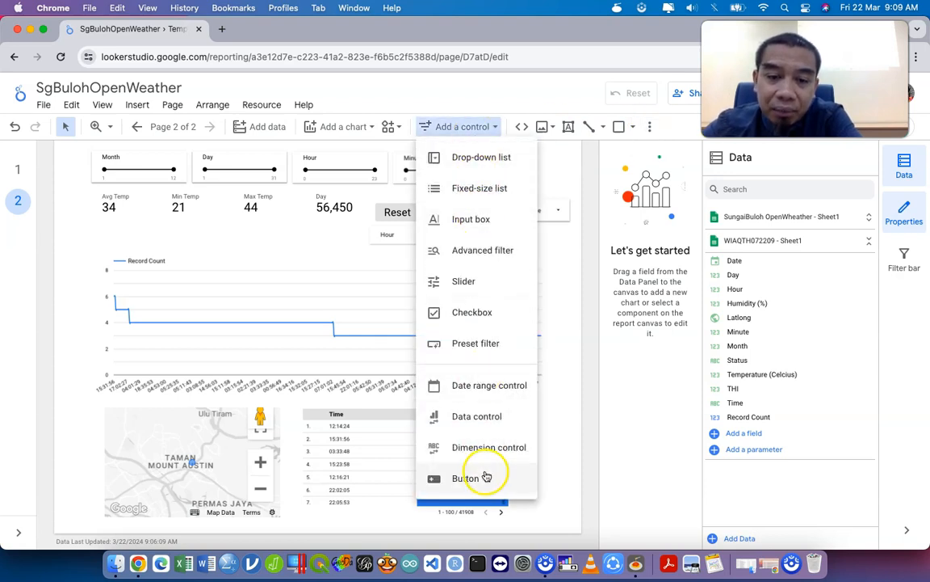
click(484, 476)
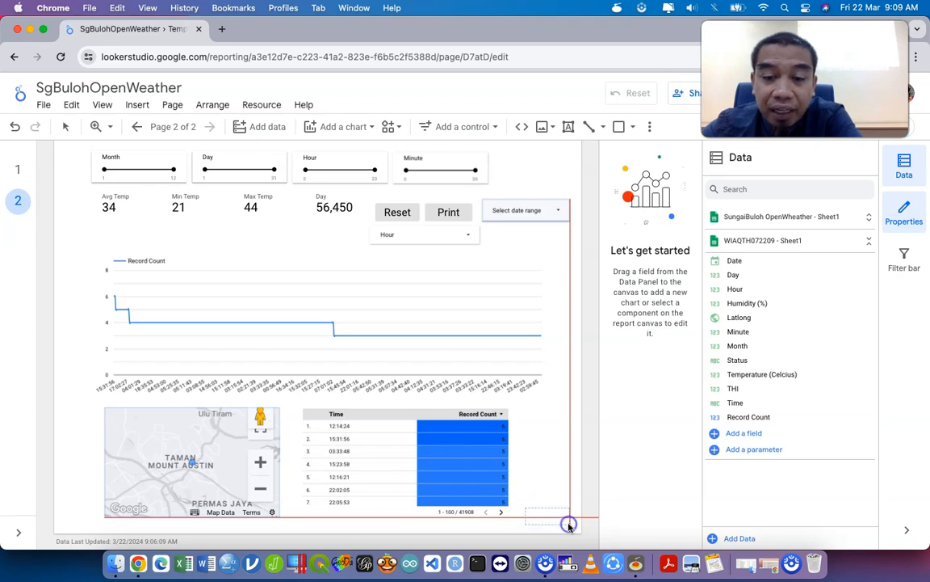
drag(569, 526, 569, 526)
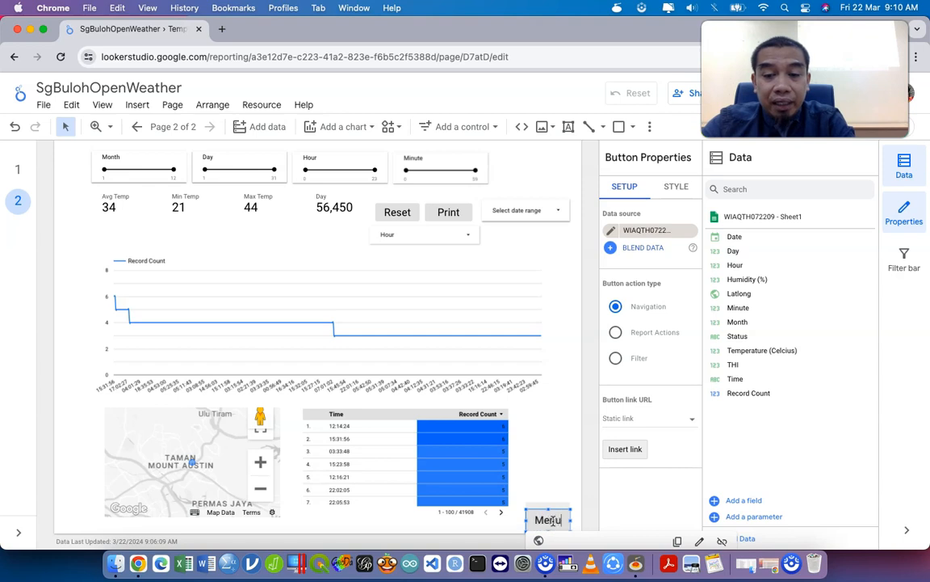
click(562, 514)
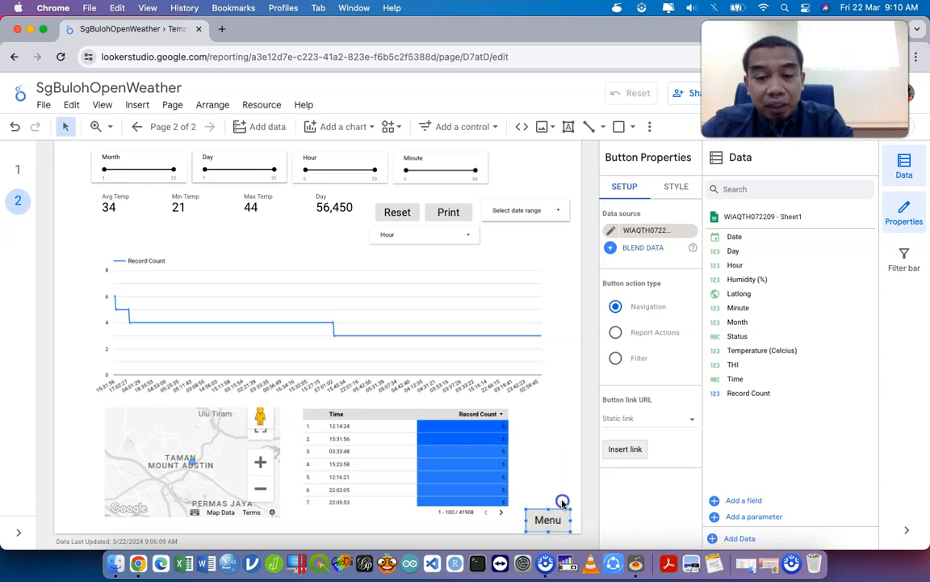
Link the Menu button to the report's Menu page and shrink the button slightly
click(639, 418)
click(665, 370)
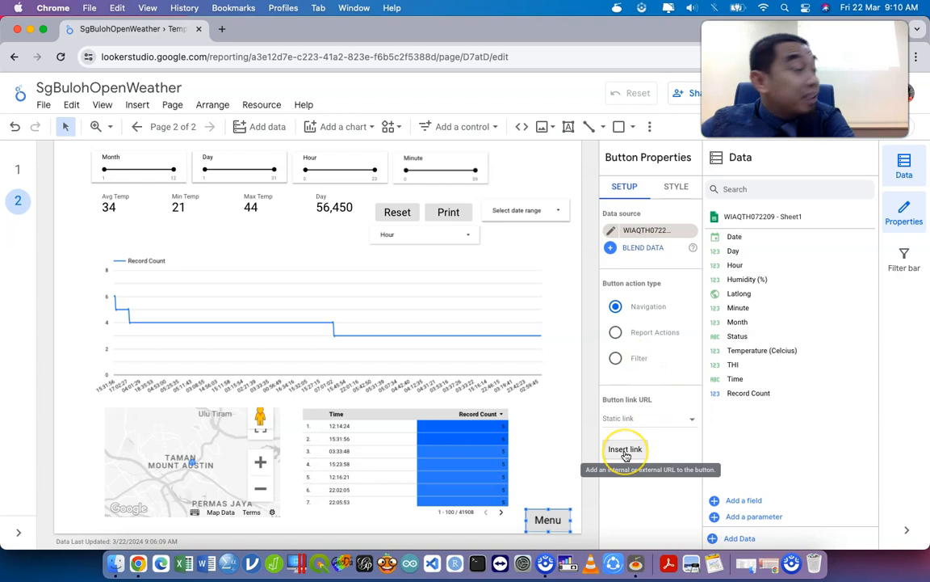
click(625, 450)
click(428, 307)
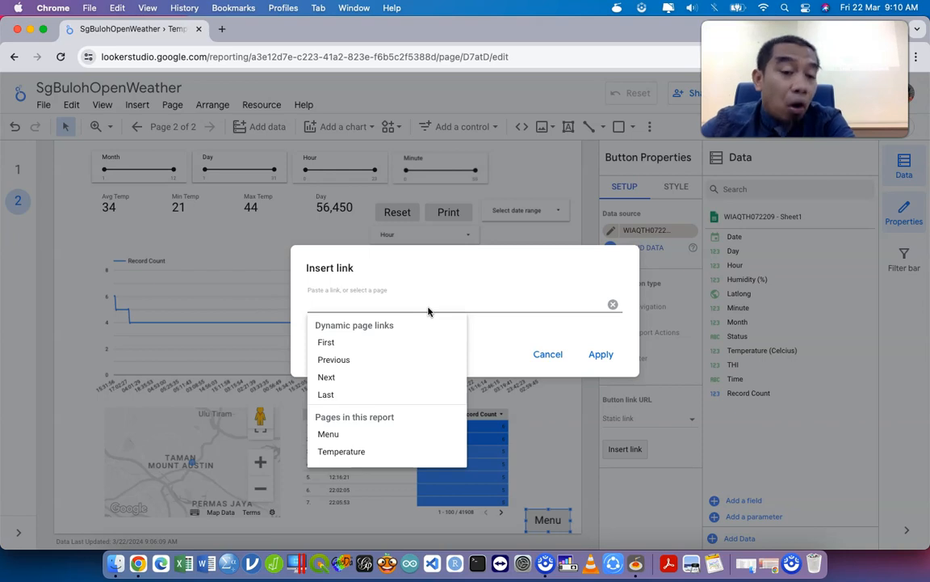
click(346, 433)
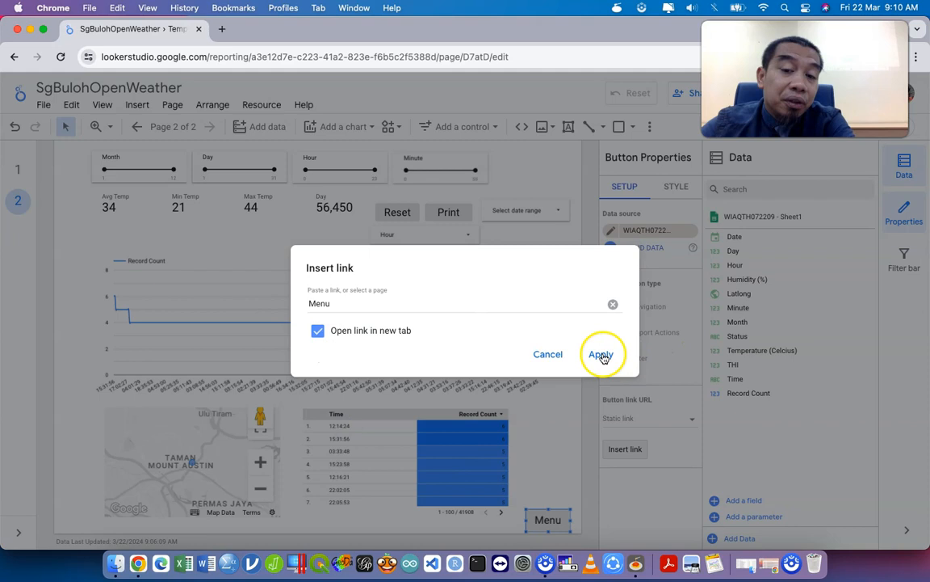
click(601, 354)
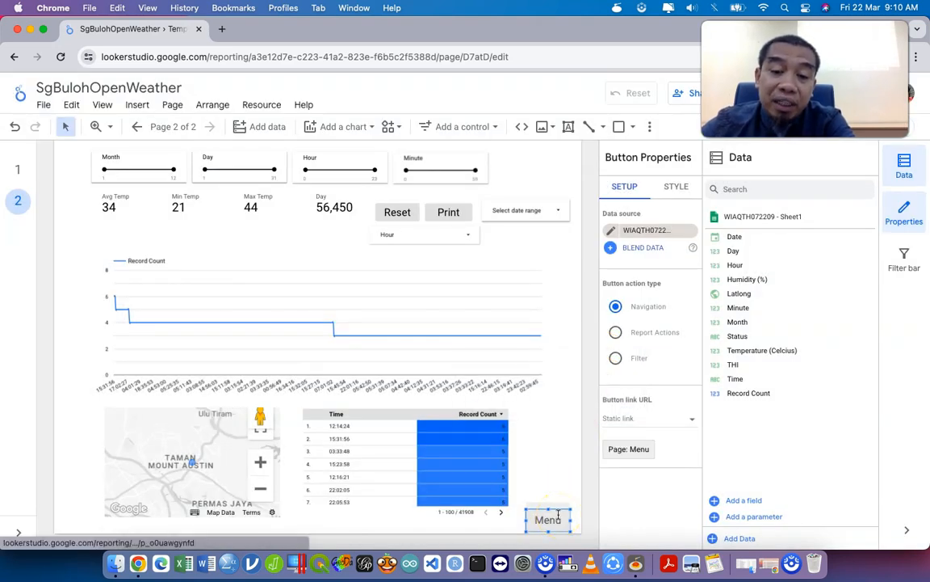
drag(547, 532, 569, 519)
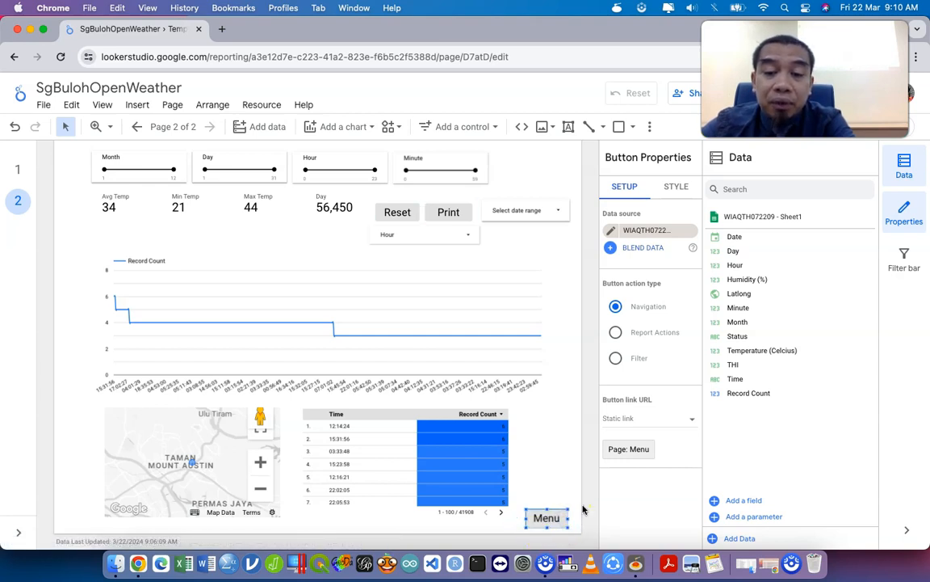
click(584, 508)
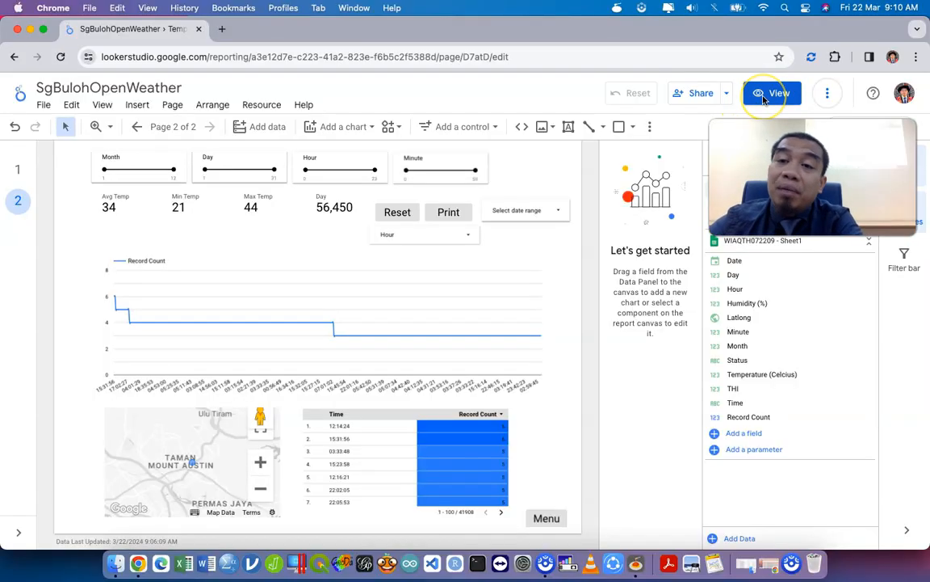
Present the report from the Temperature page, test the Menu button, and close the browser tab it opens
click(767, 94)
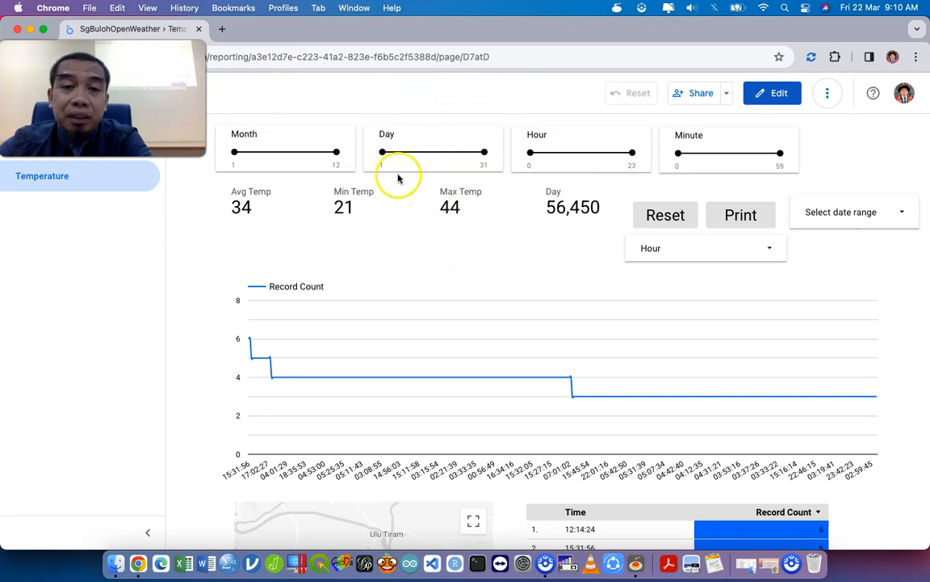
click(828, 95)
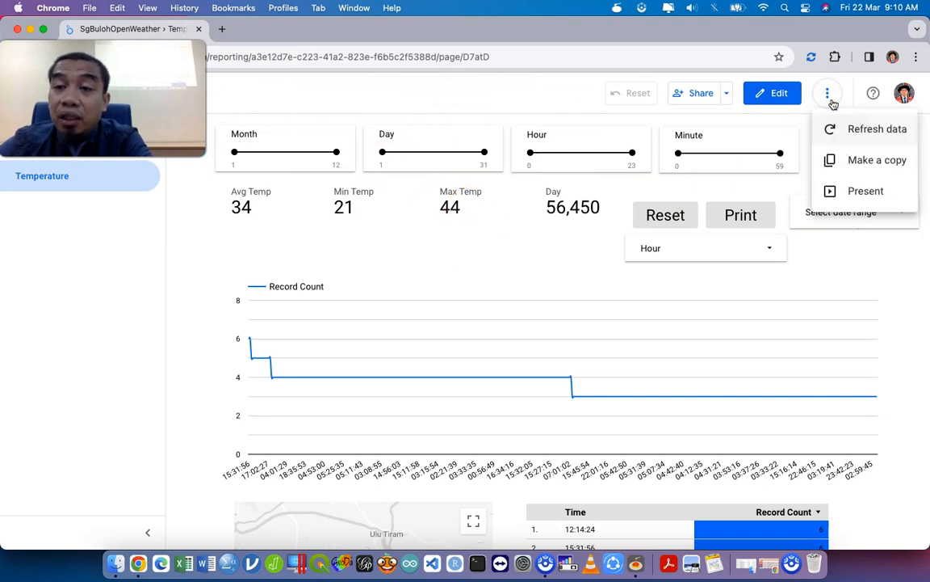
click(861, 191)
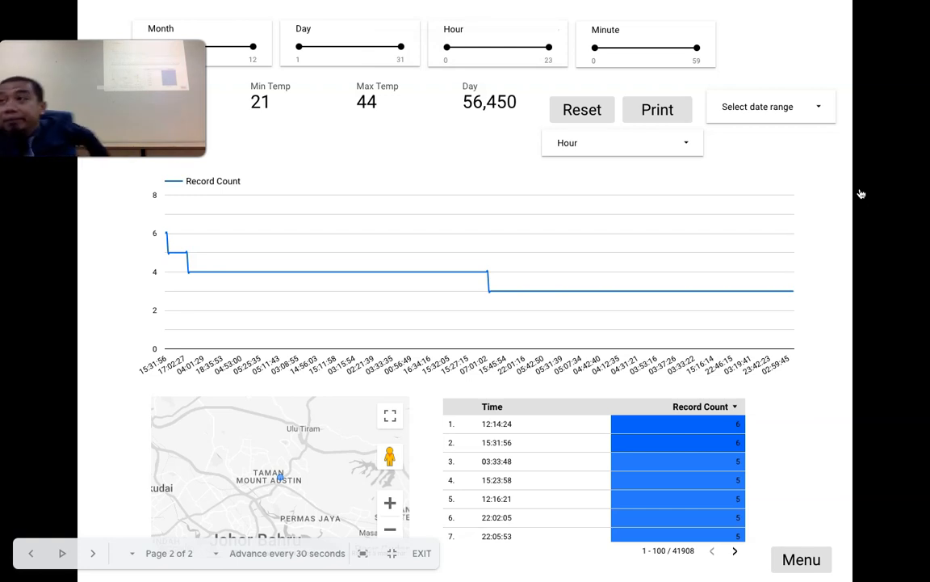
click(813, 557)
click(734, 327)
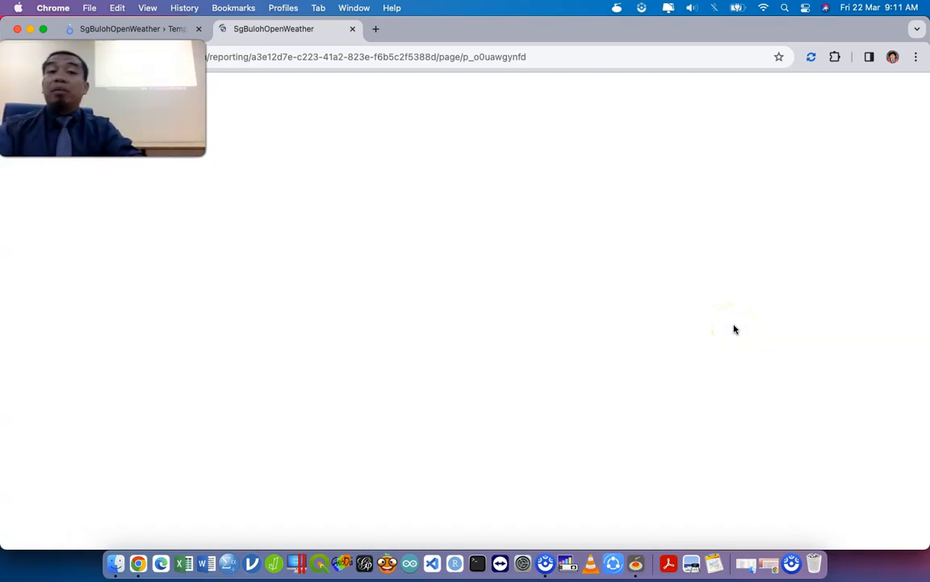
click(353, 29)
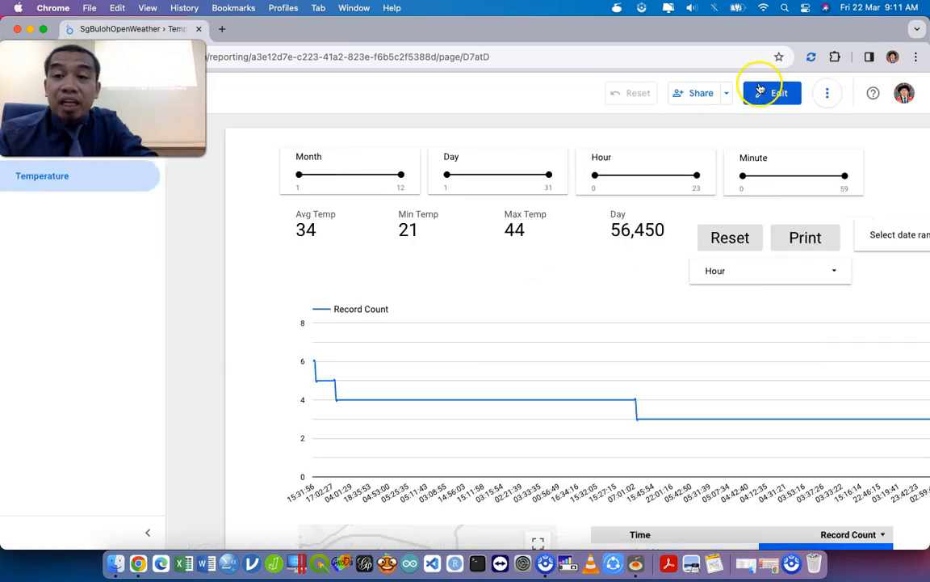
Return to editing the report and turn off opening in a new tab for the Menu button's link
click(769, 92)
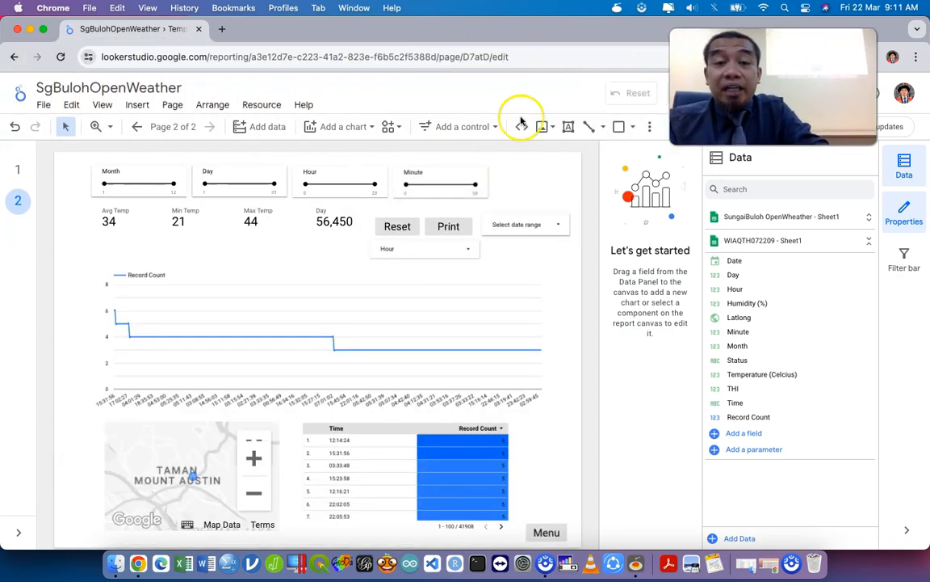
click(557, 535)
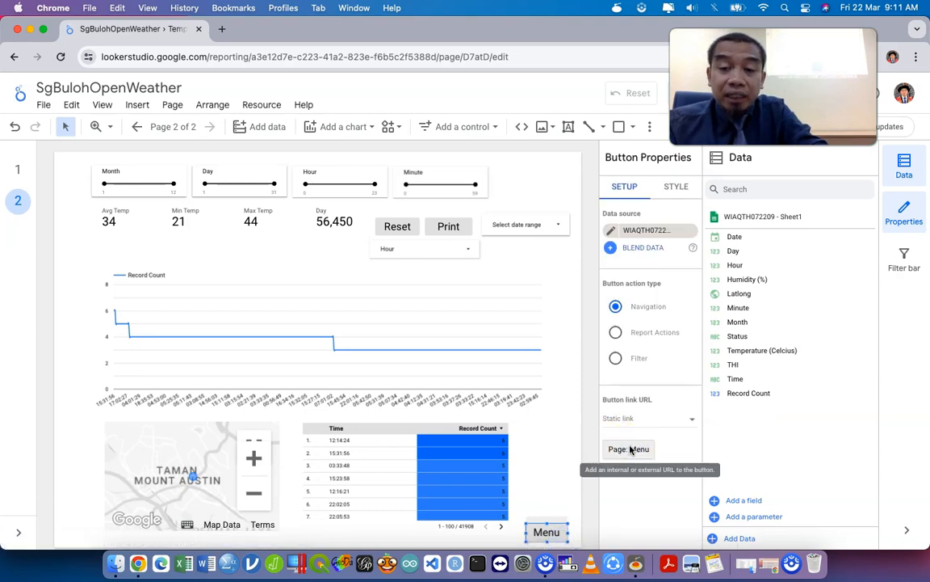
click(631, 450)
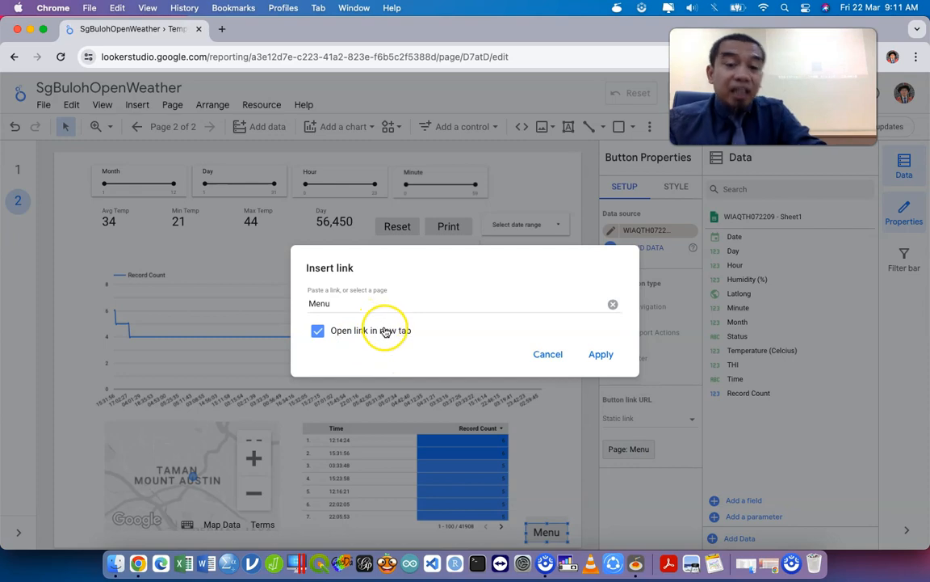
click(385, 331)
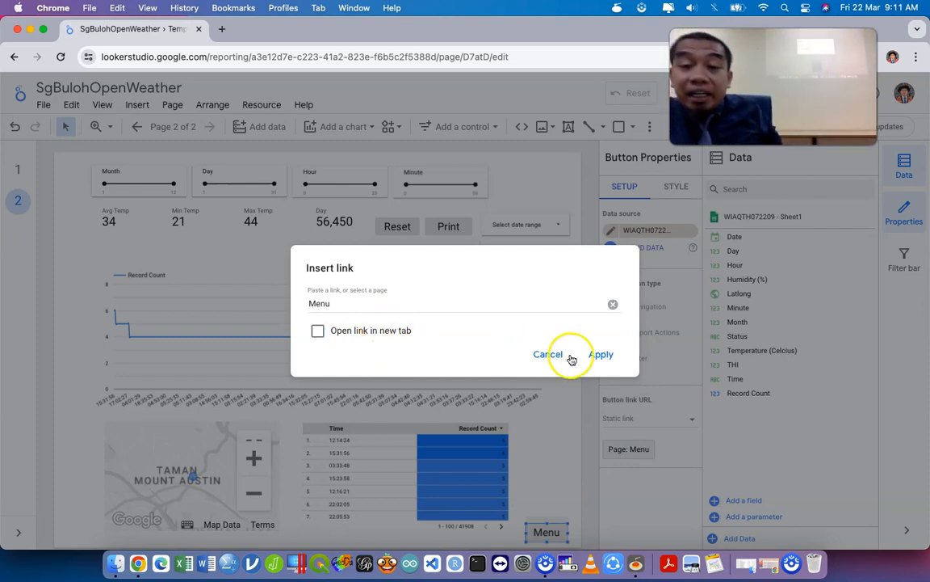
click(596, 353)
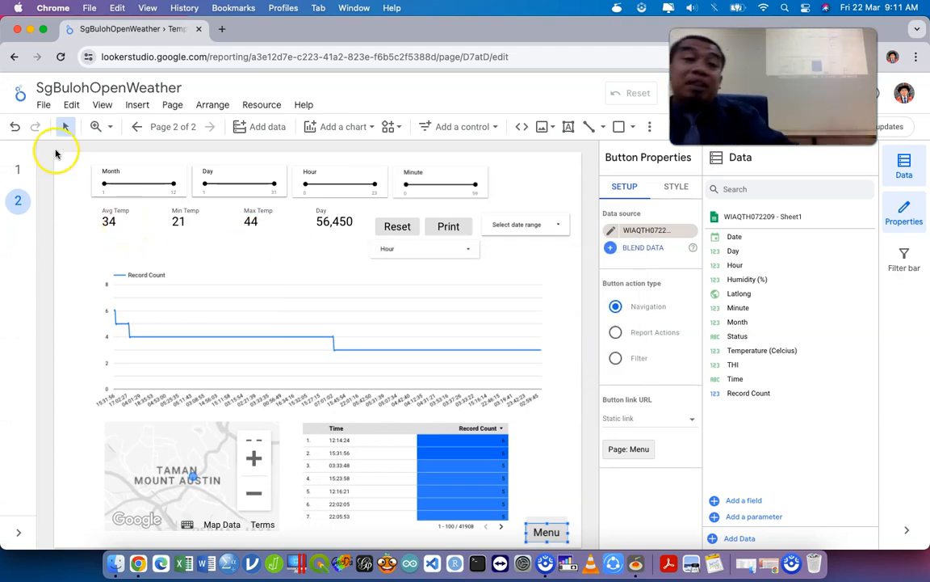
On the Menu page, turn off opening in a new tab for the Temperature button's link
click(28, 165)
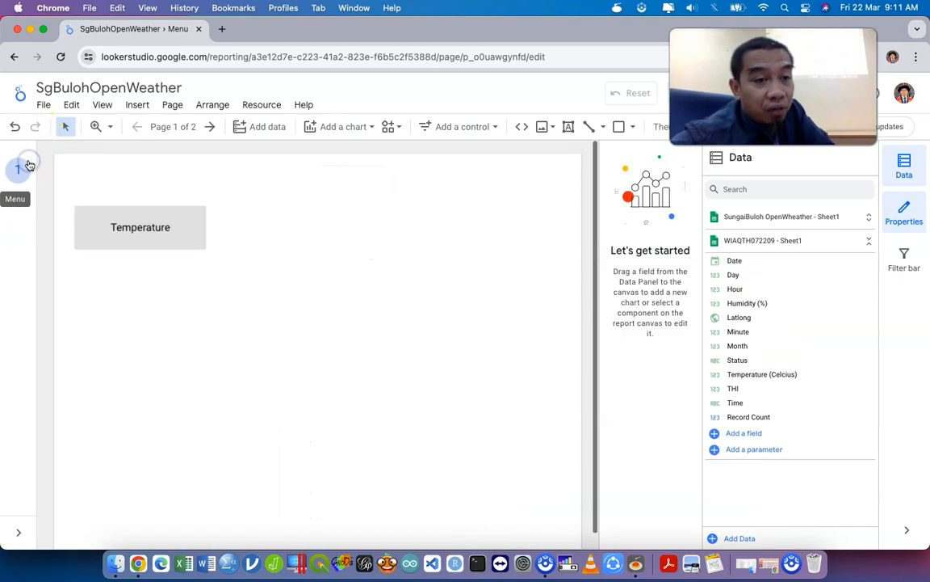
click(154, 211)
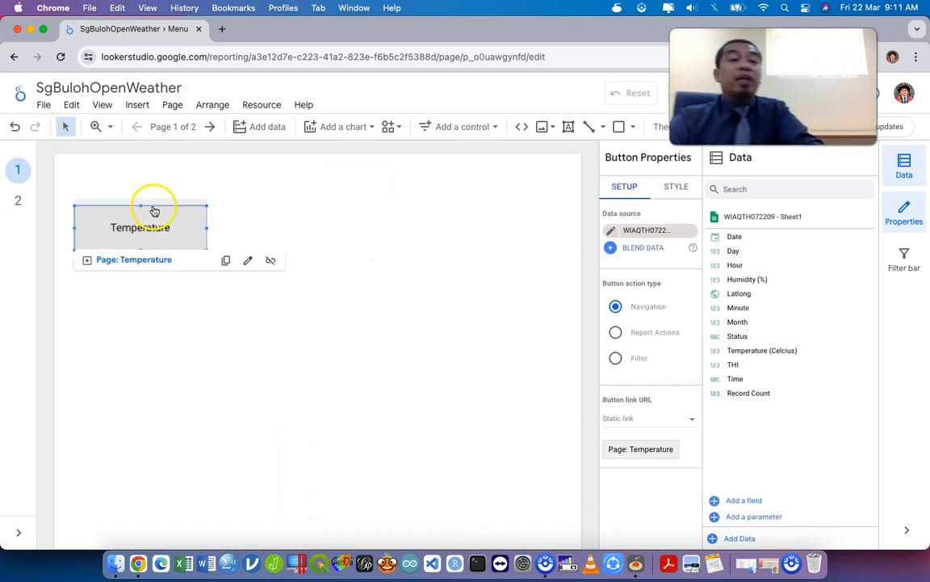
click(651, 448)
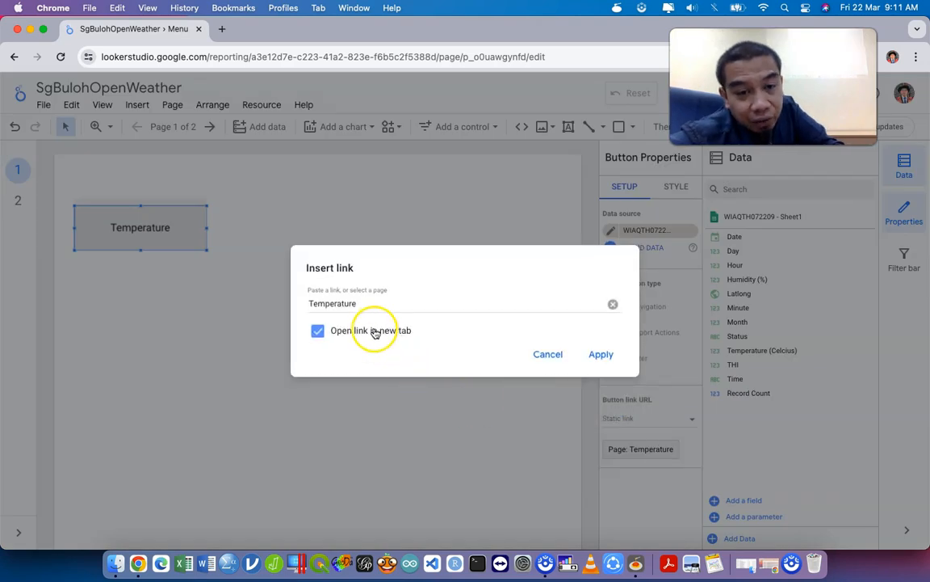
click(374, 335)
click(588, 353)
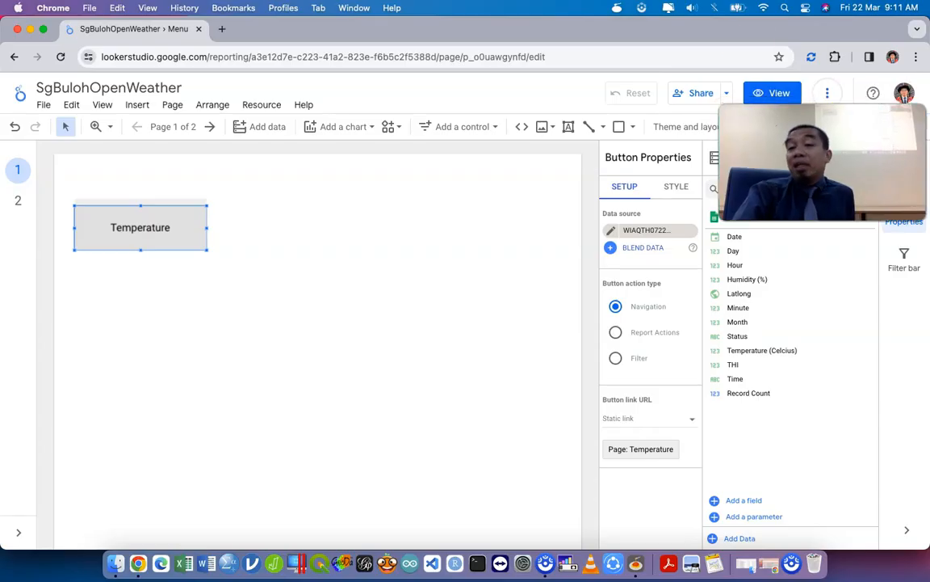
View the report from the Menu page and start presenting it in full screen
click(776, 90)
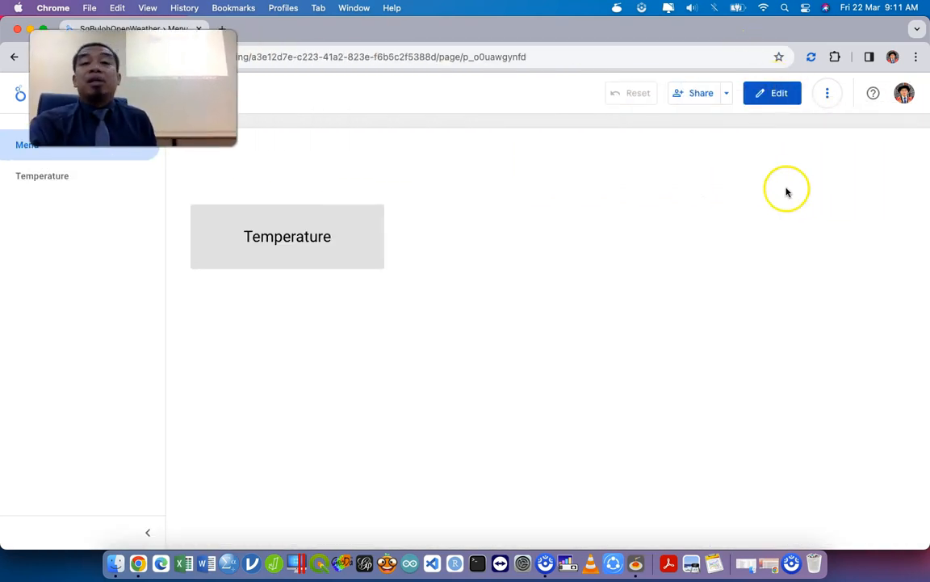
click(828, 94)
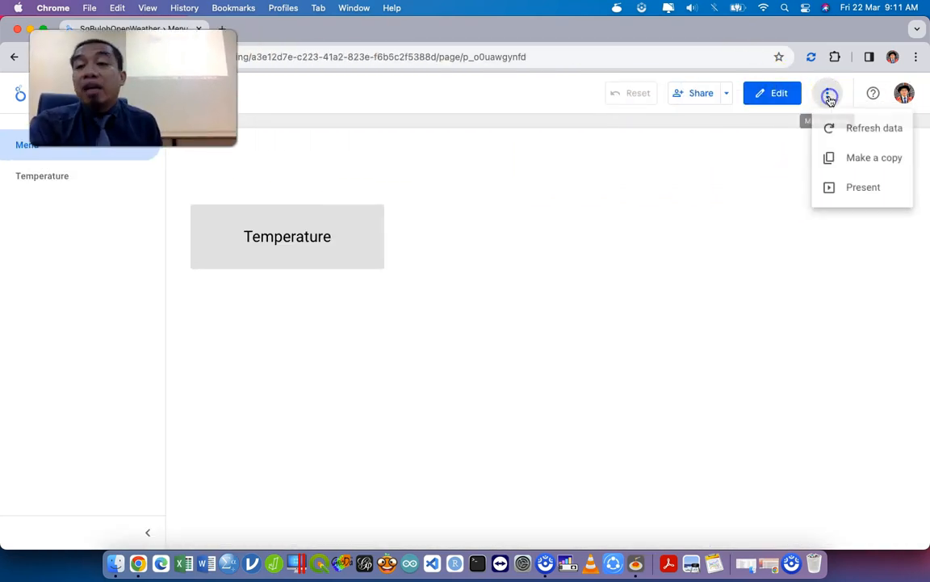
click(871, 192)
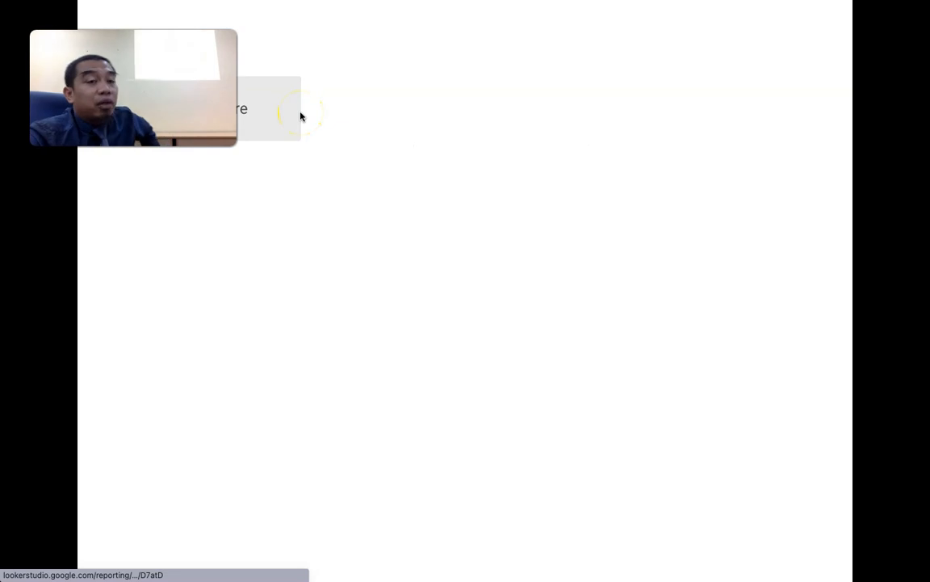
Test the Temperature and Menu buttons in presentation mode by going back and forth between the two pages
click(271, 111)
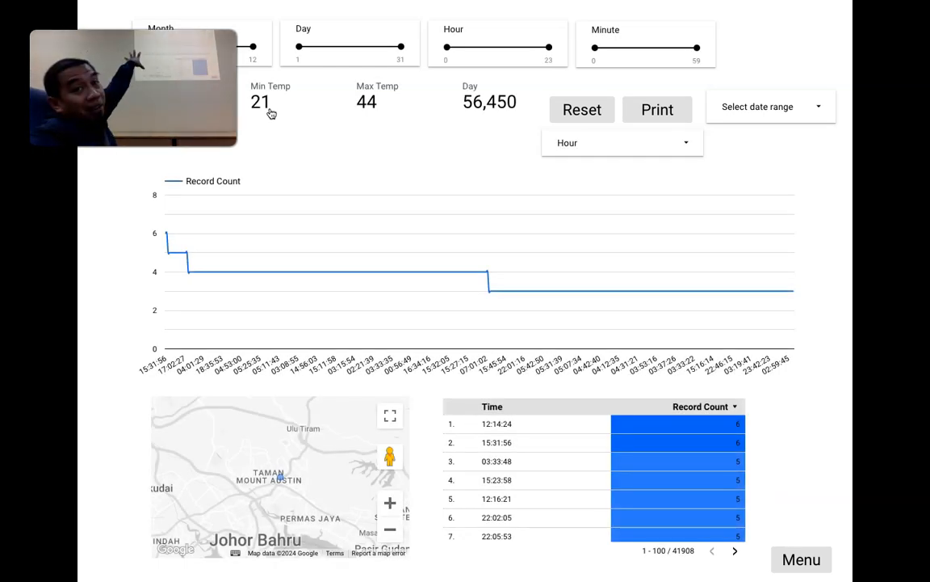
click(811, 557)
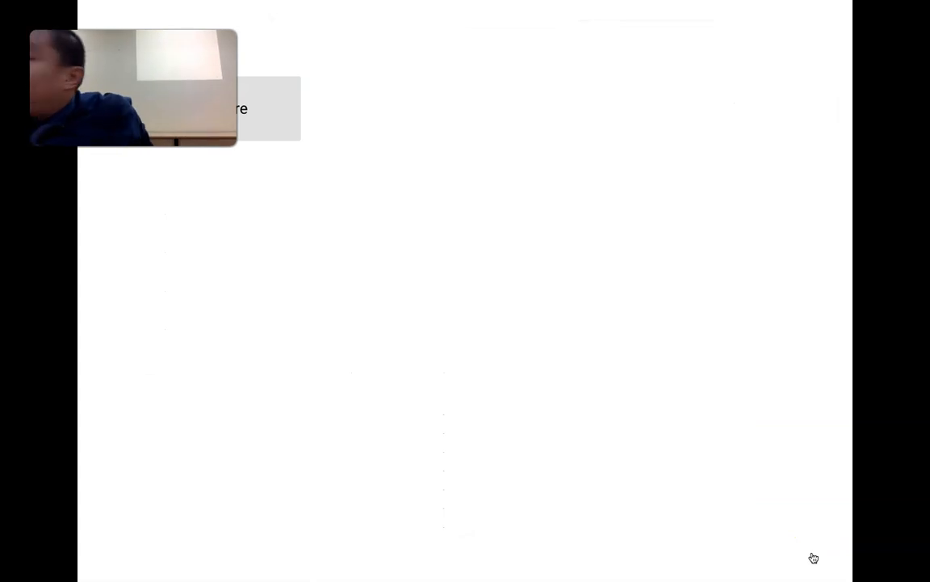
click(286, 112)
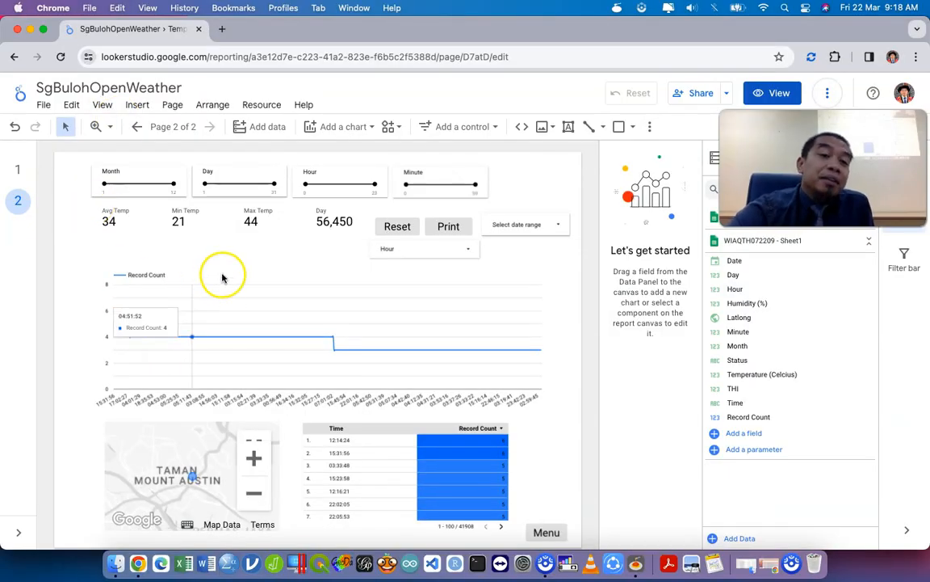
Set the dimension of the Temperature page's line chart to Temperature (Celcius)
click(222, 277)
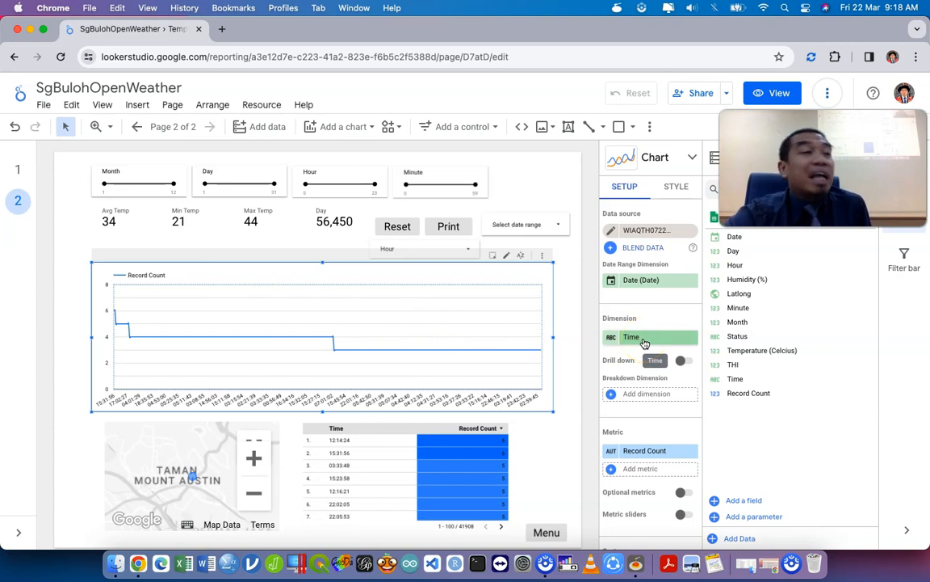
click(645, 342)
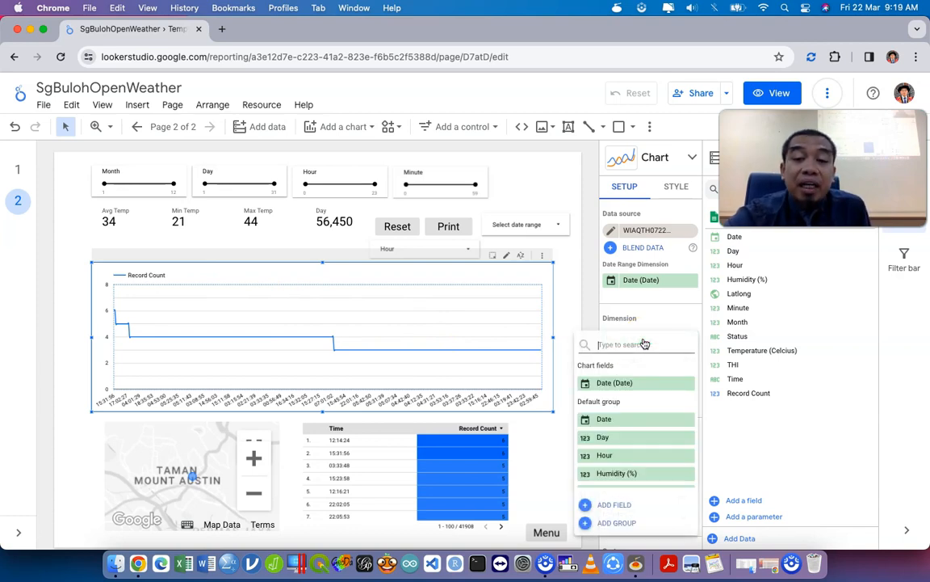
scroll(644, 436, down, 5)
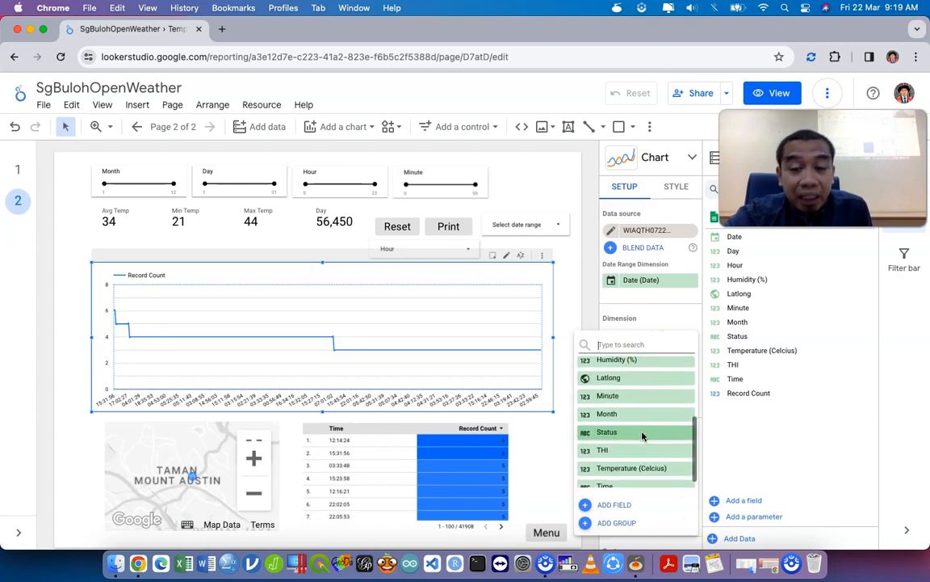
click(651, 468)
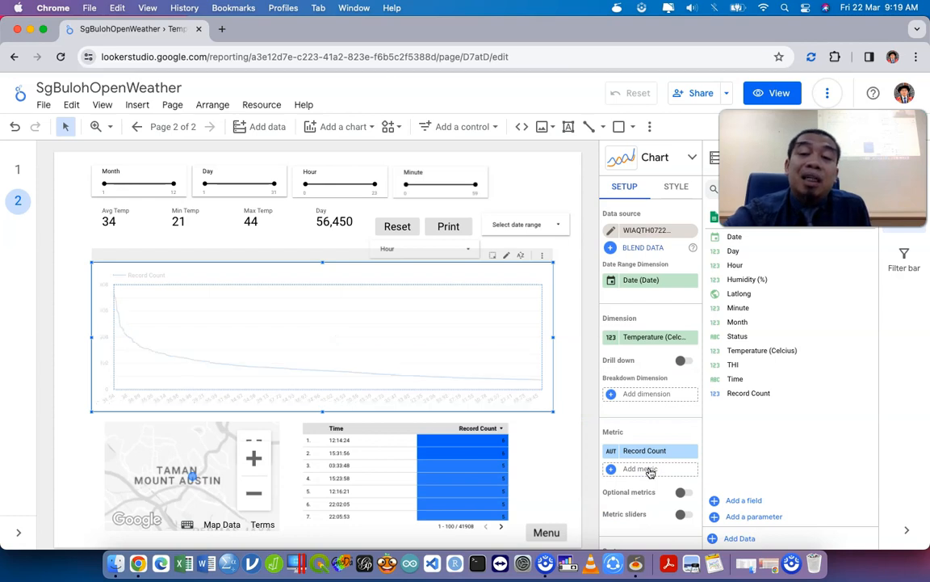
click(612, 340)
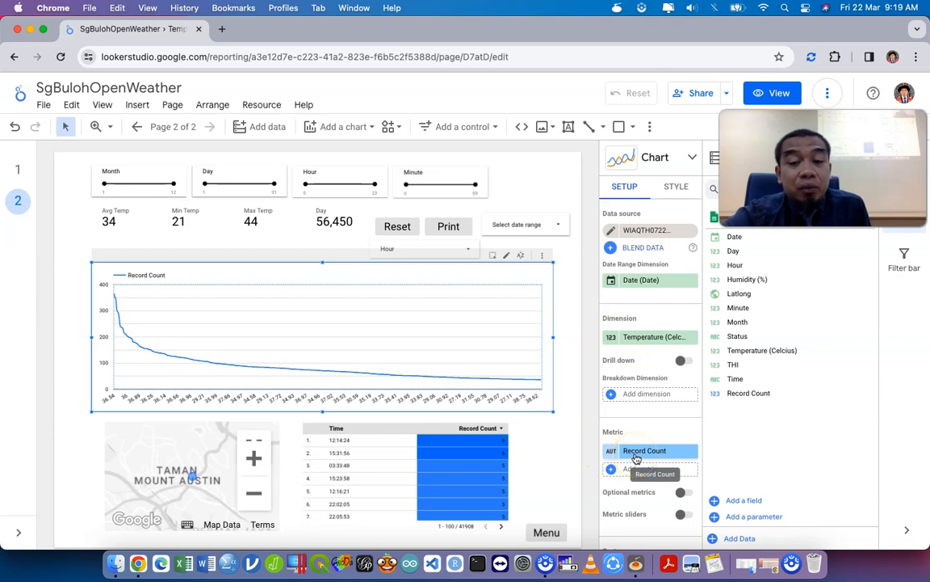
click(636, 458)
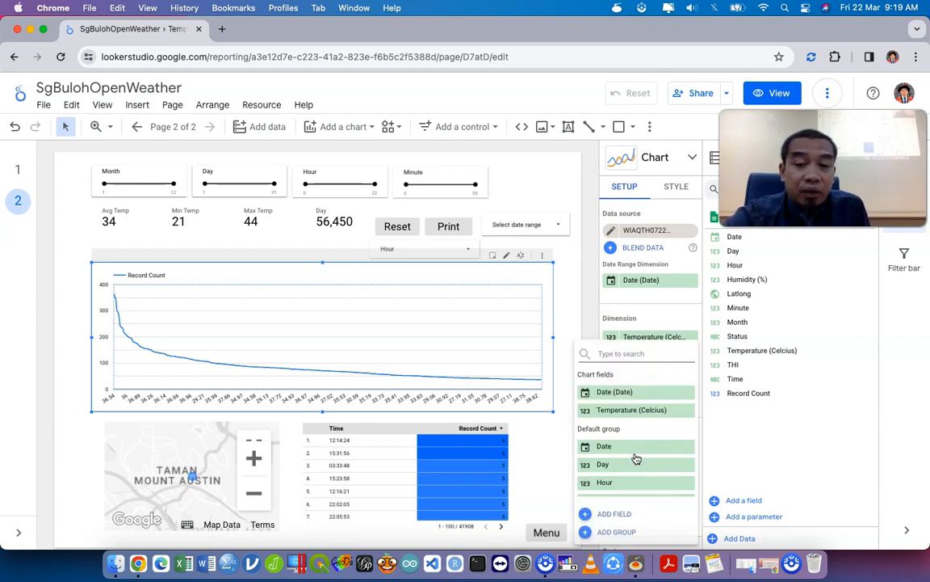
scroll(610, 436, down, 2)
scroll(608, 437, down, 1)
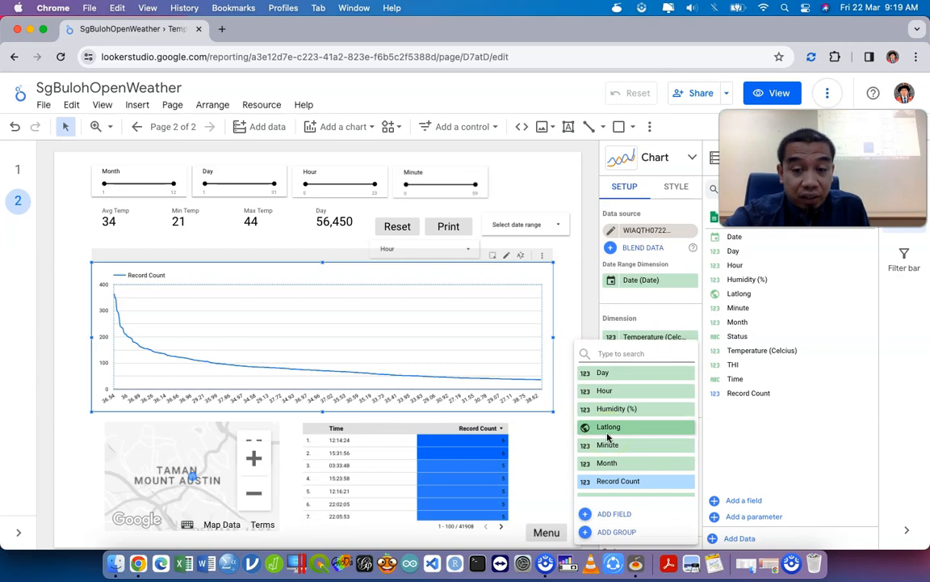
scroll(608, 437, up, 1)
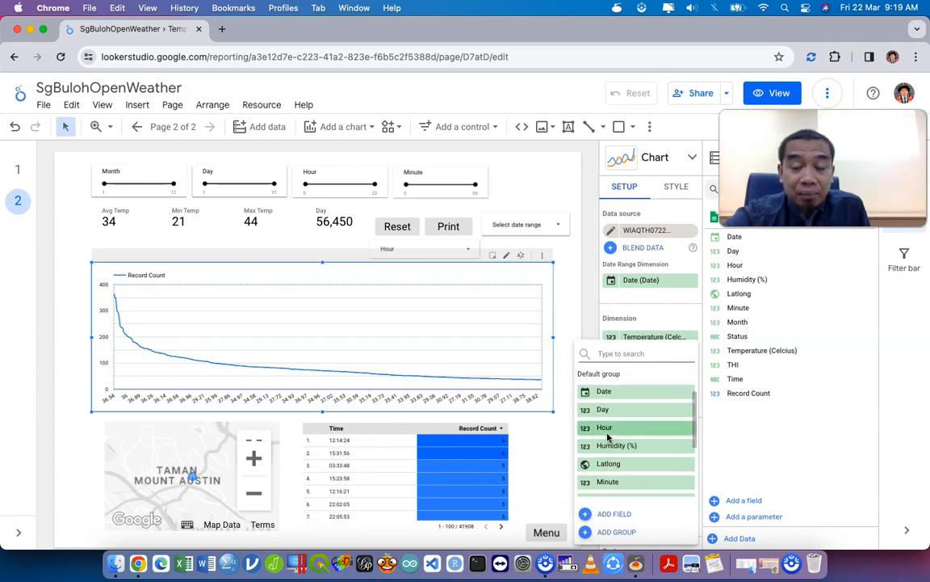
scroll(609, 435, down, 2)
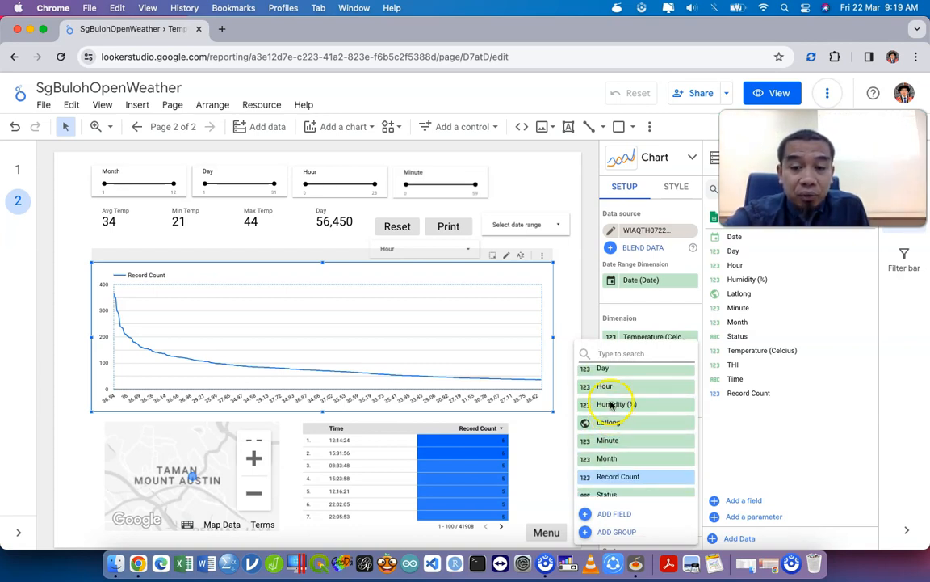
click(579, 305)
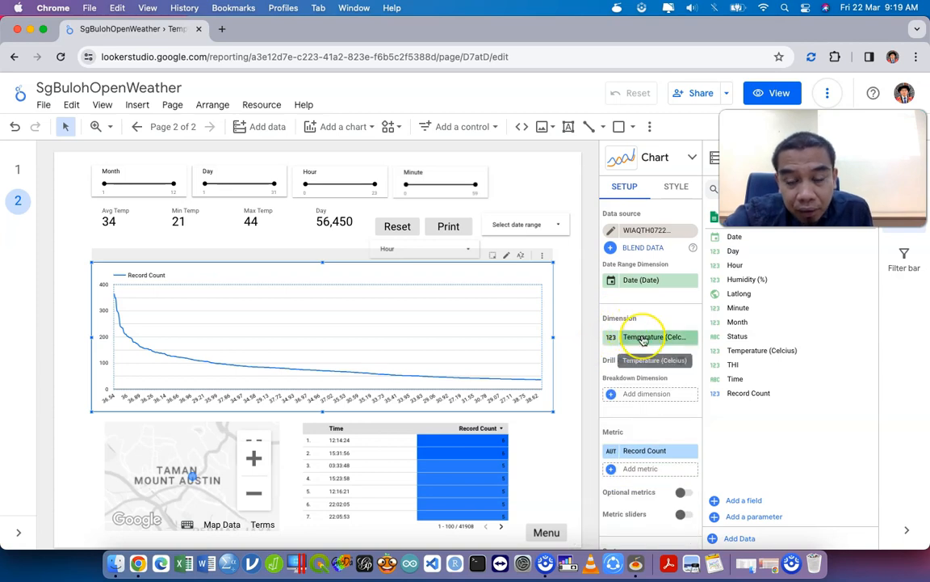
On the Temperature page's line chart, set the dimension to Month and replace the Record Count metric with Temperature (Celcius)
click(643, 339)
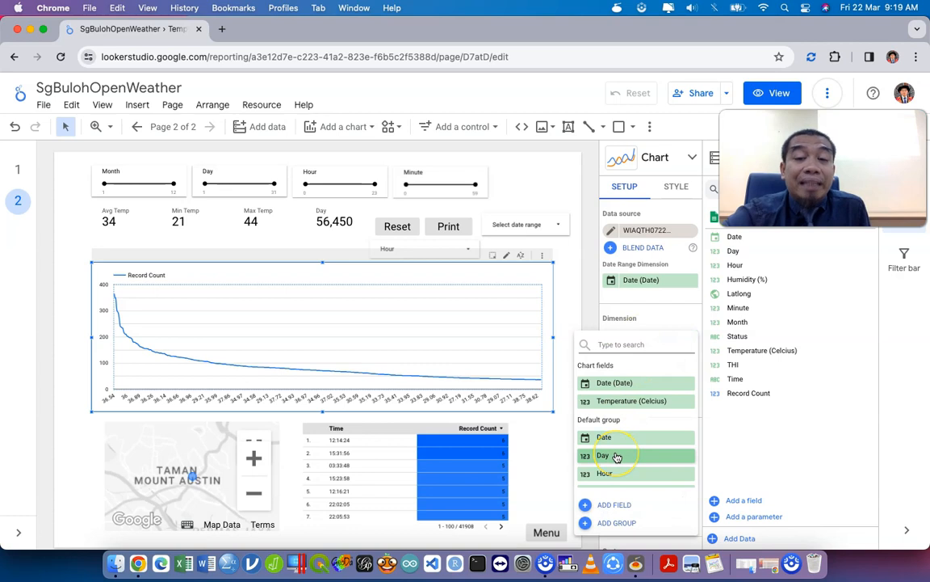
scroll(618, 458, down, 3)
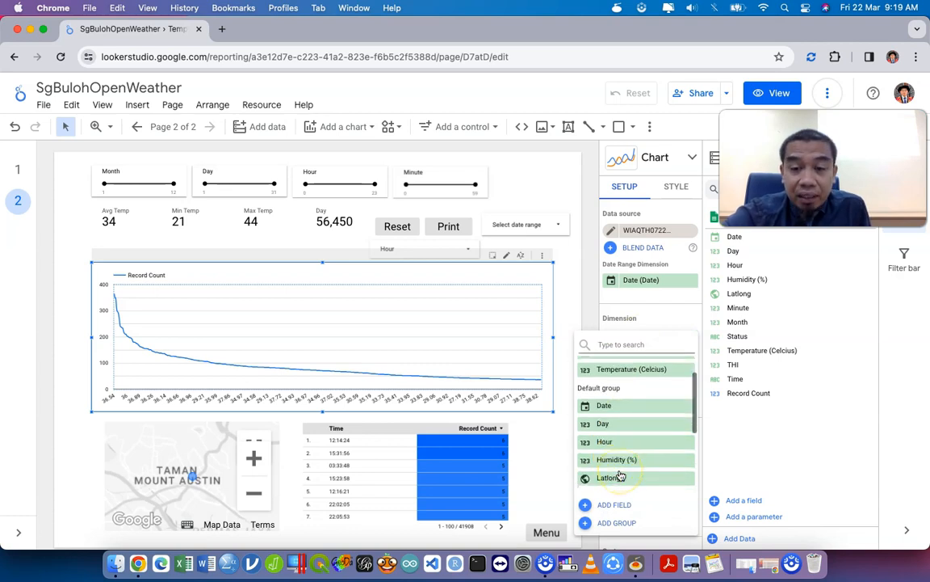
click(619, 470)
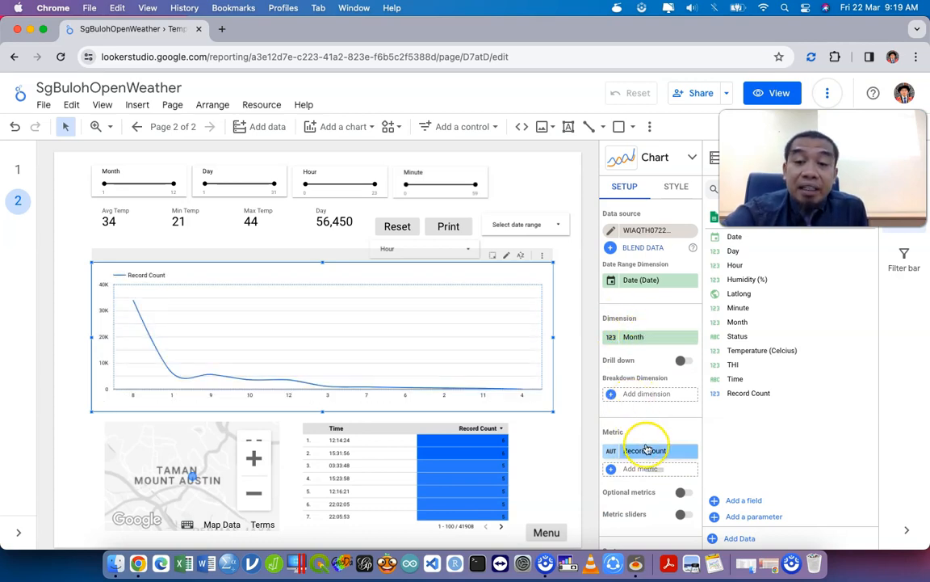
click(650, 449)
scroll(651, 451, down, 5)
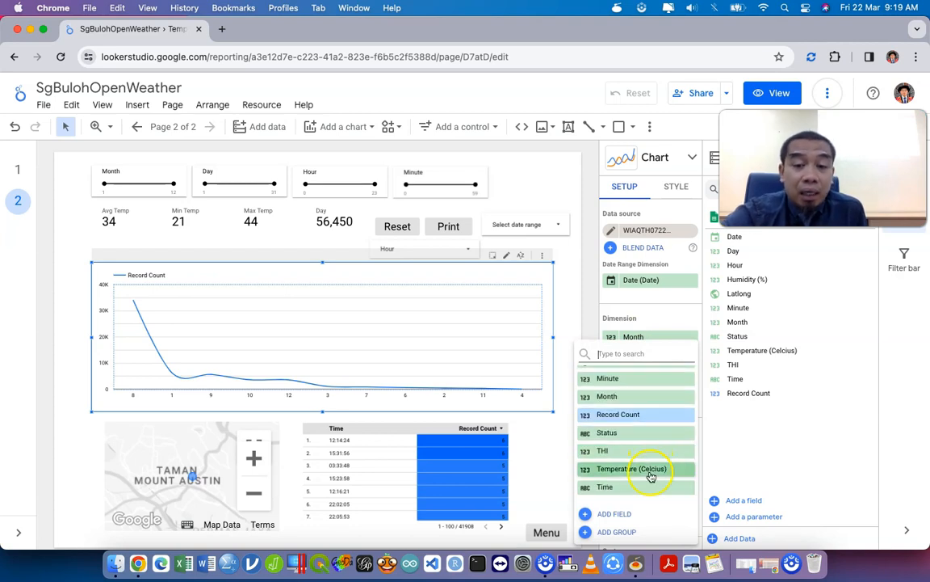
click(651, 474)
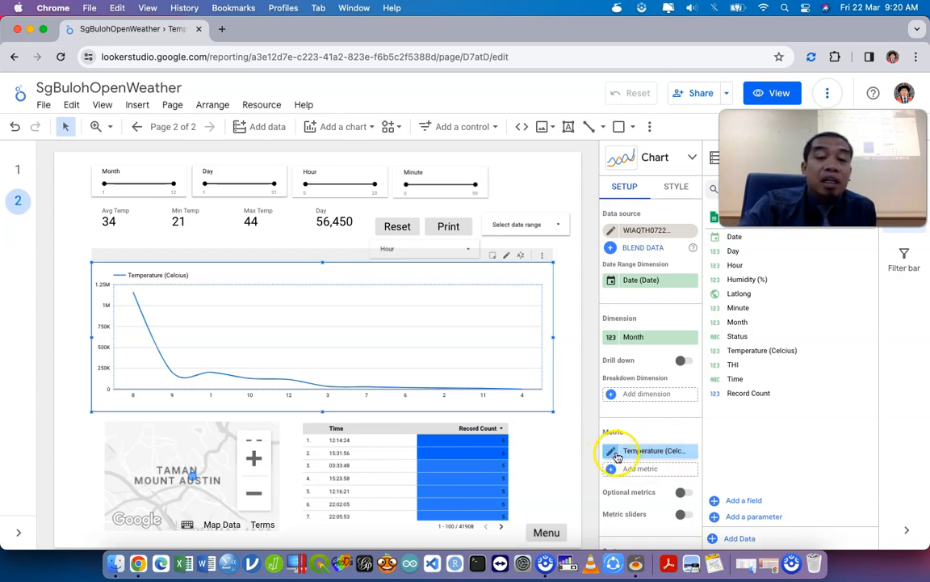
Change the line chart's temperature metric to the Average aggregation and name it Avg Temp
click(613, 455)
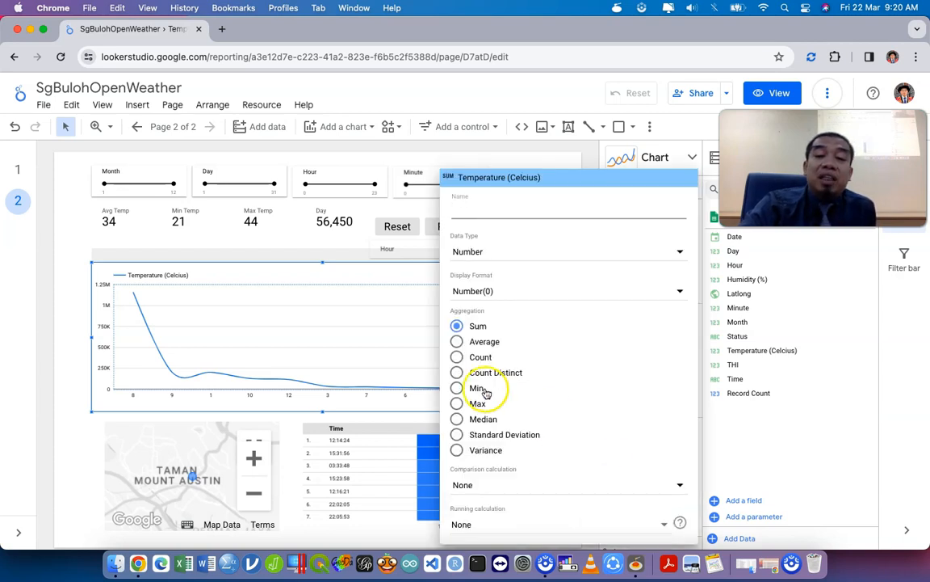
click(459, 344)
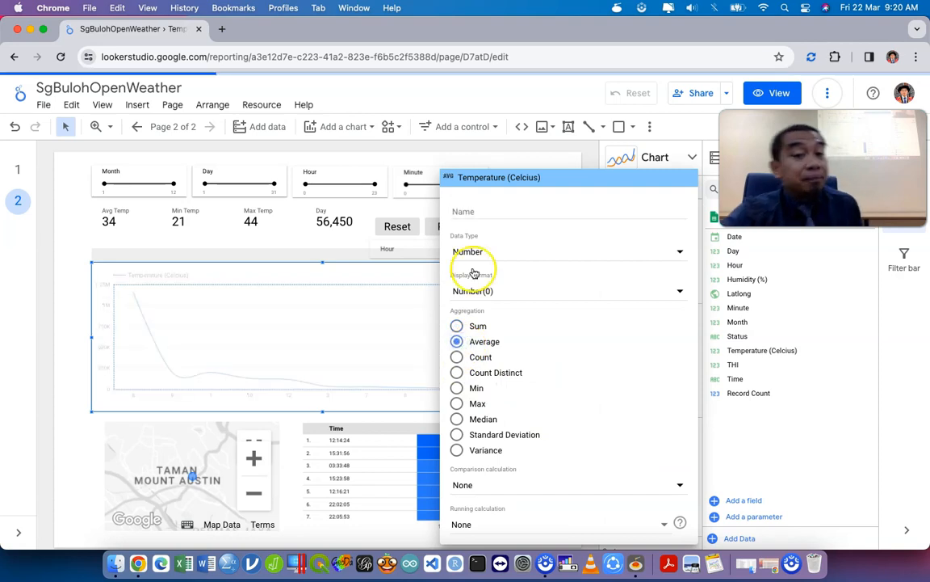
click(500, 205)
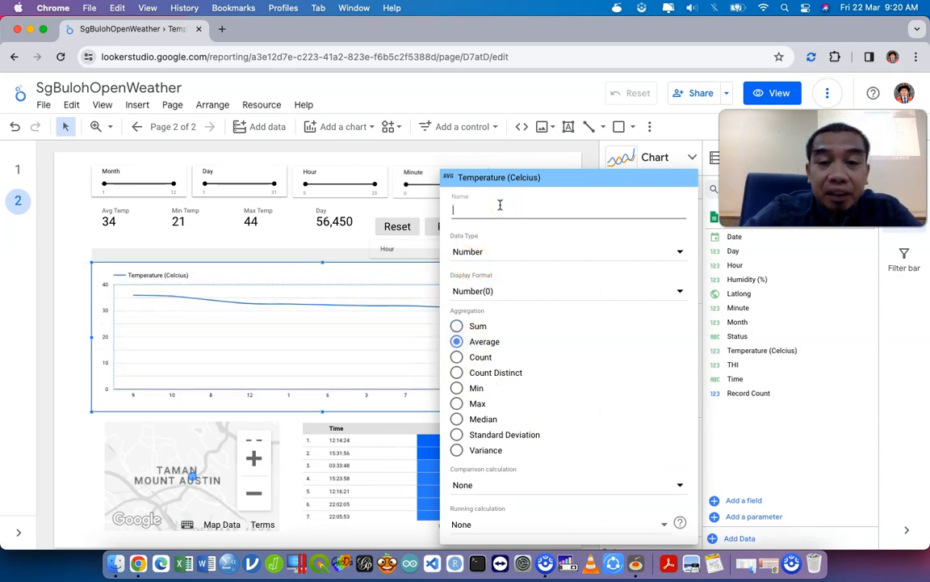
text(Av)
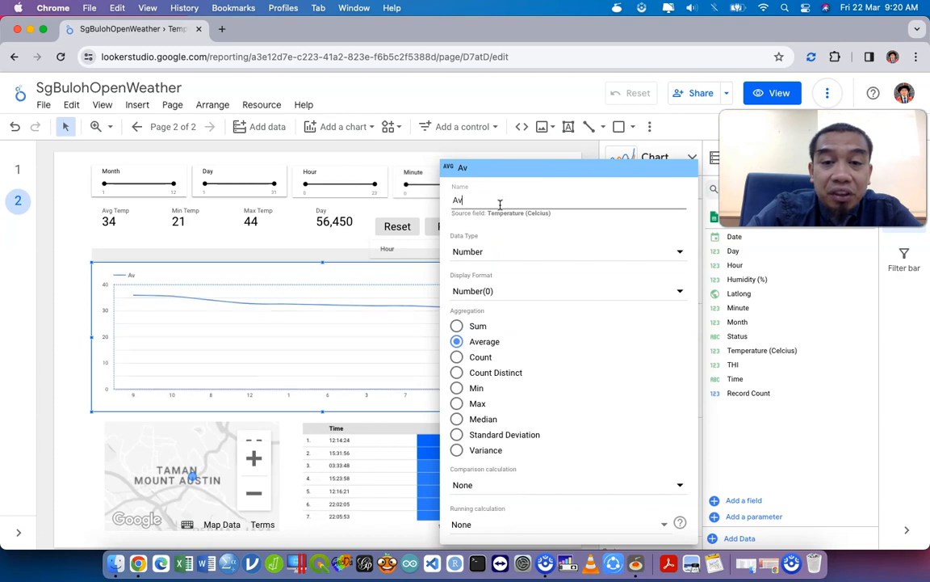
text(g Temp)
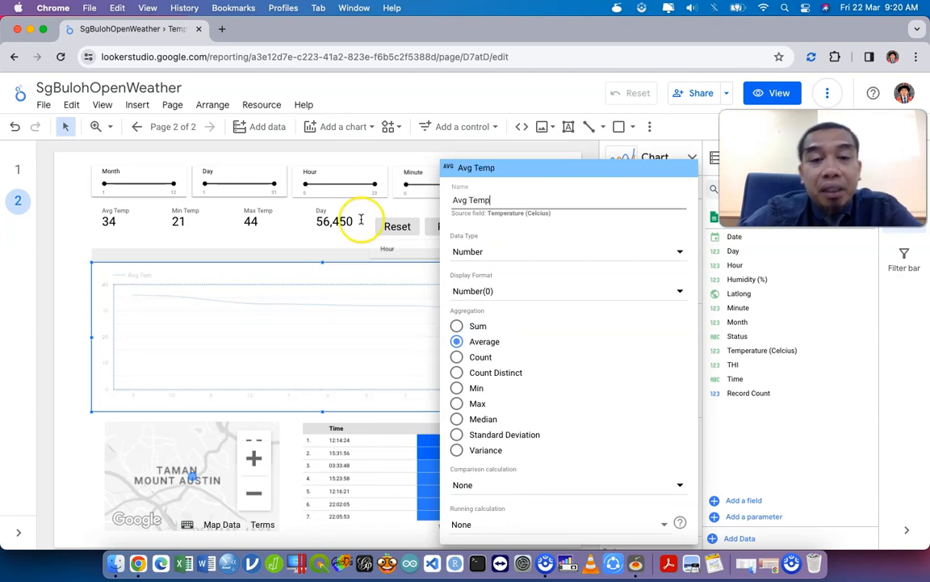
key(Return)
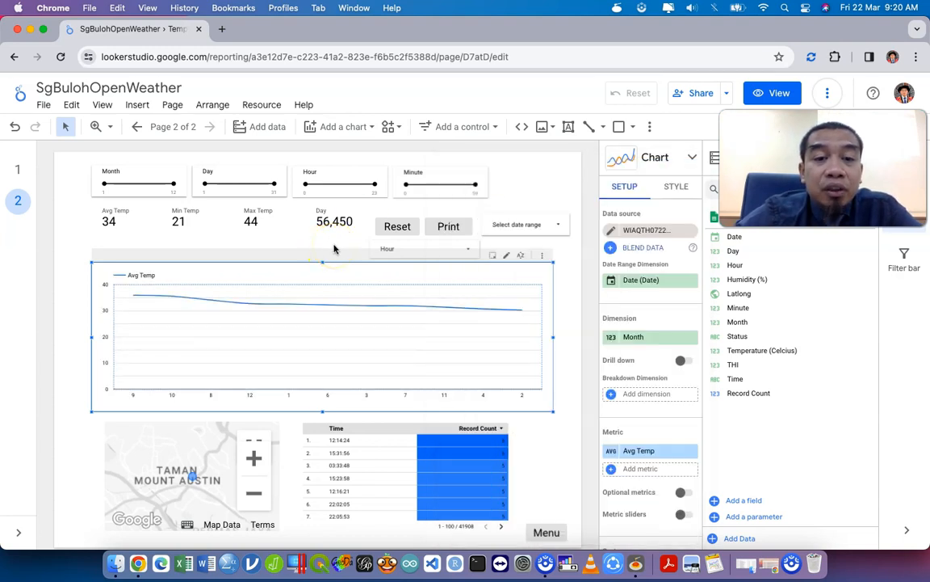
Set the line chart's dimension to Hour
mouse_move(337, 340)
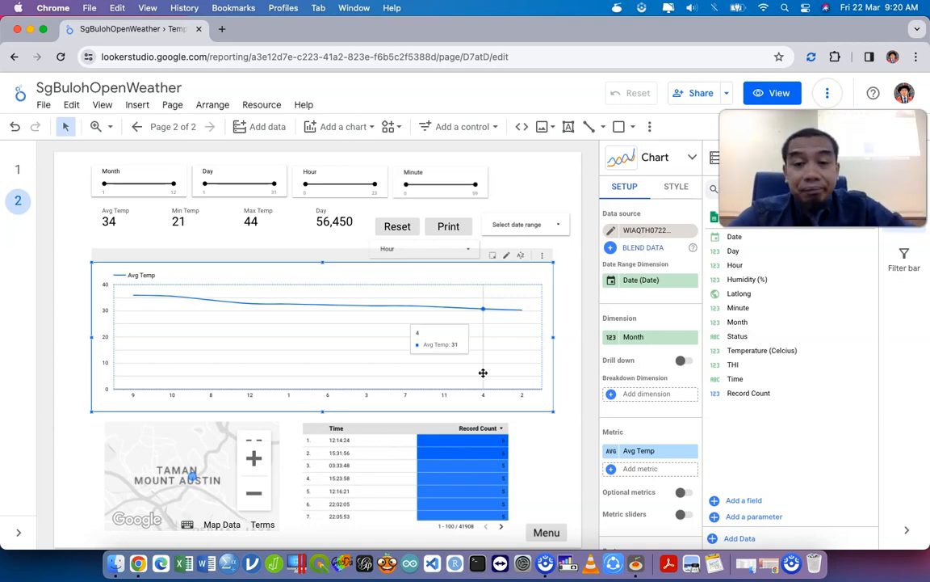
click(645, 336)
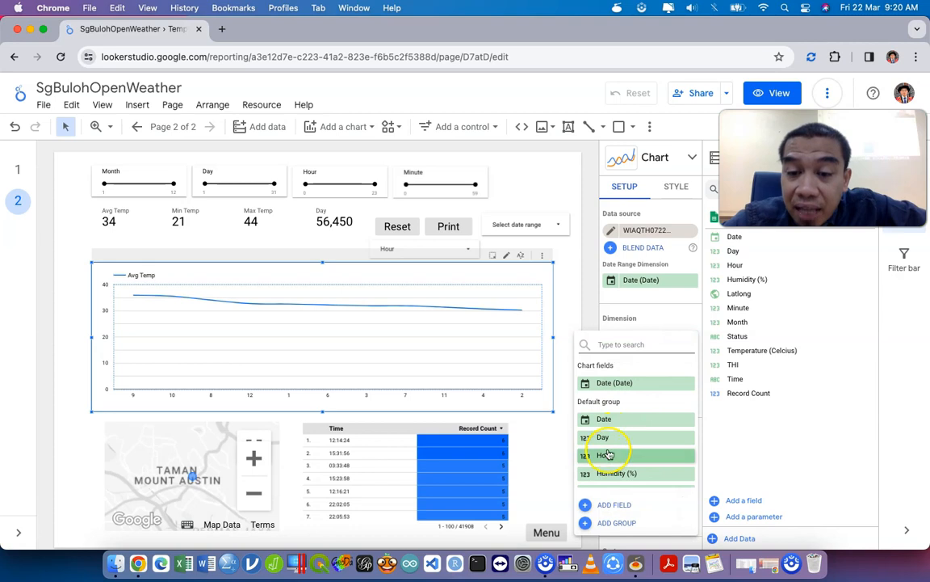
click(614, 442)
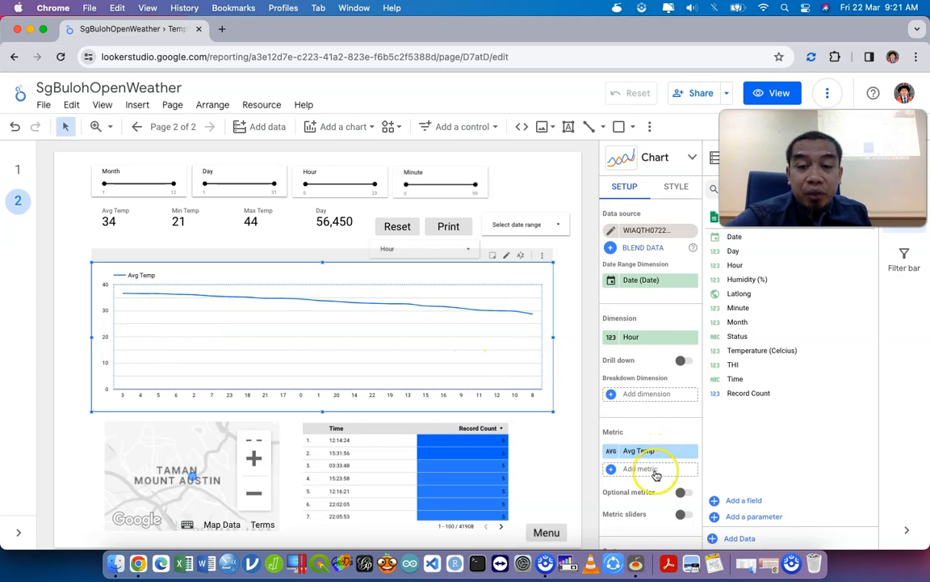
Add Temperature (Celcius) as a second metric of the line chart
scroll(667, 473, down, 3)
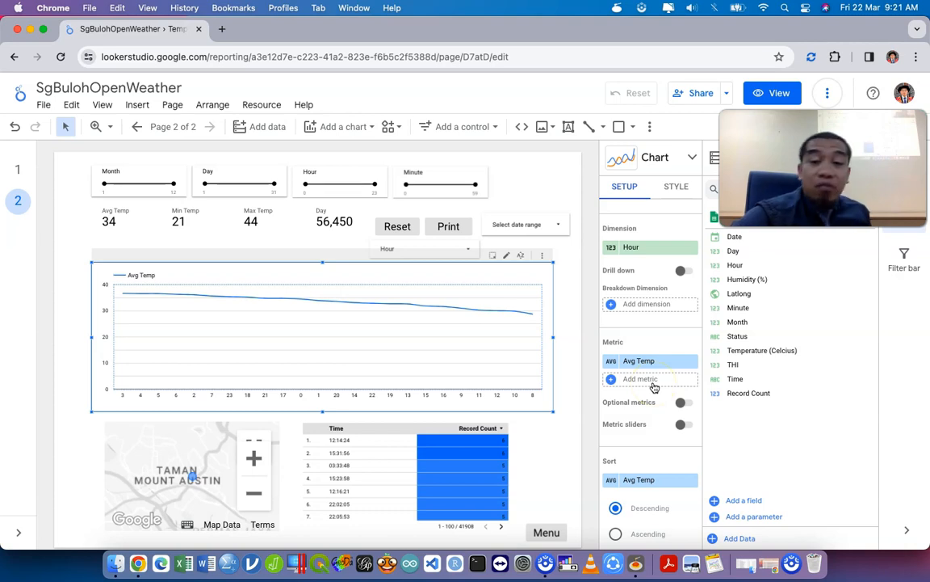
click(655, 387)
scroll(646, 436, down, 5)
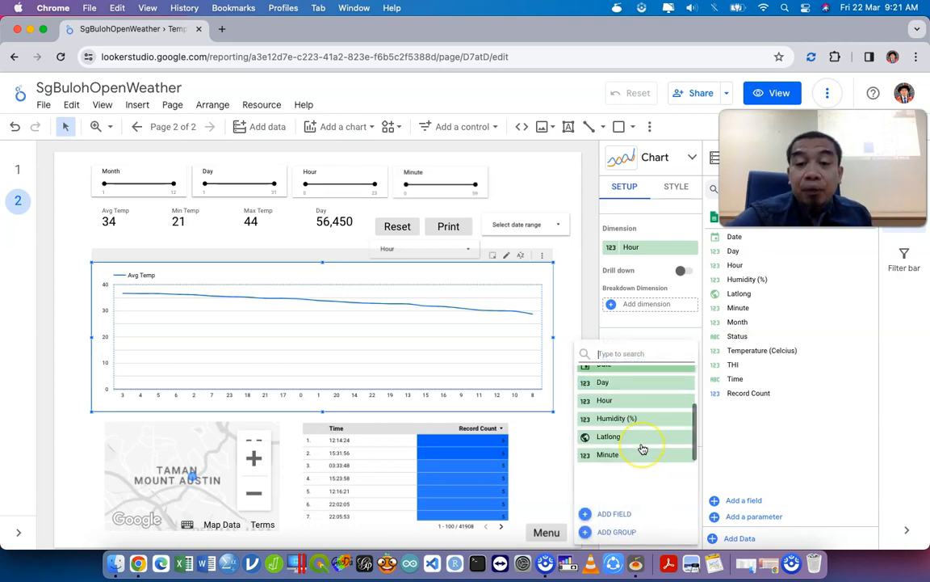
scroll(643, 448, down, 1)
click(648, 469)
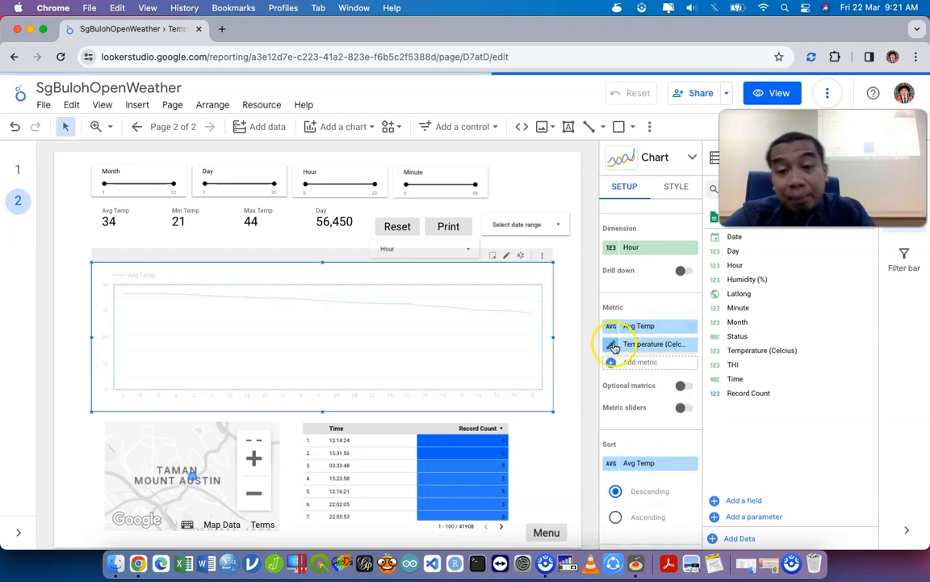
Set the second temperature metric's aggregation to Min and name it Min Temp
click(614, 345)
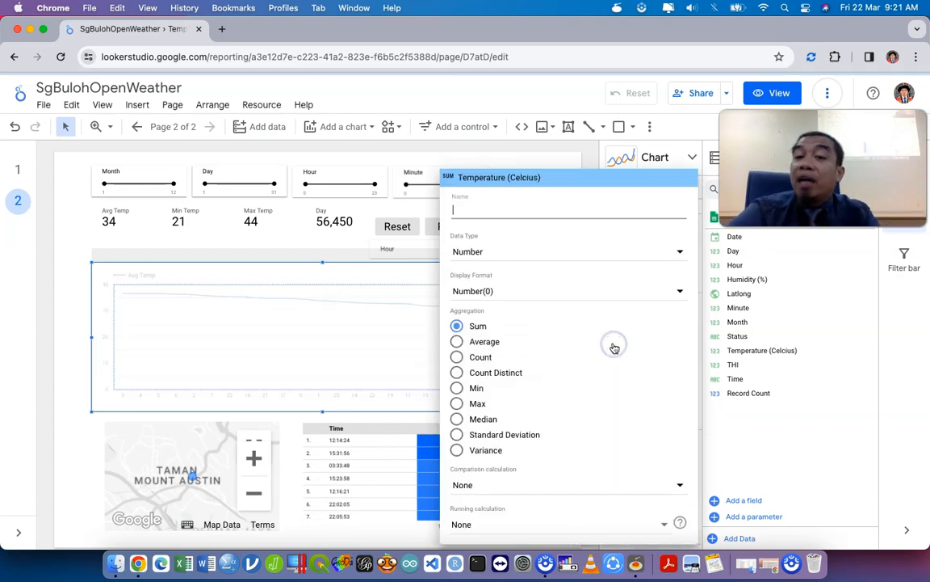
click(457, 388)
click(485, 210)
text(Min )
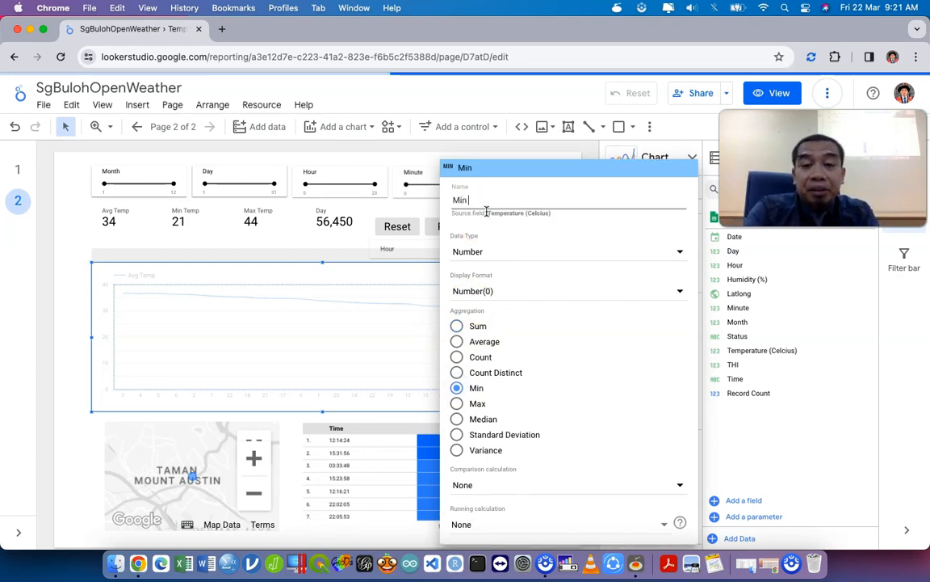
text(Temp)
click(312, 234)
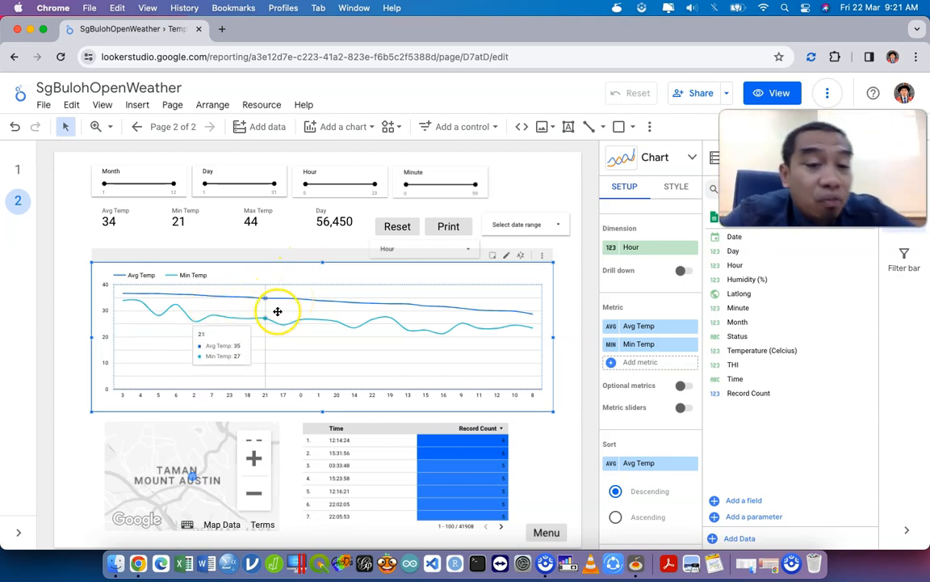
Add Temperature (Celcius) as a third metric of the line chart
click(634, 368)
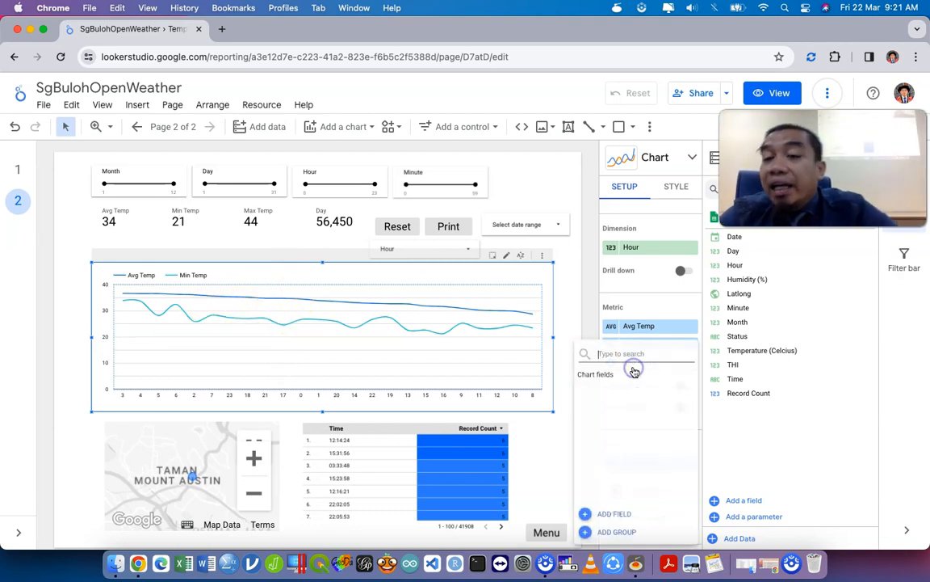
scroll(610, 428, down, 3)
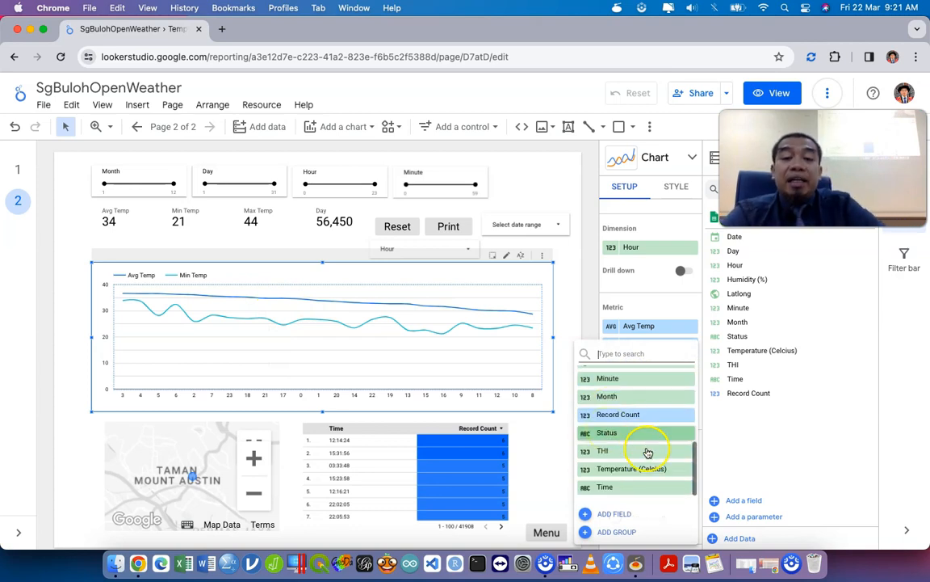
click(644, 470)
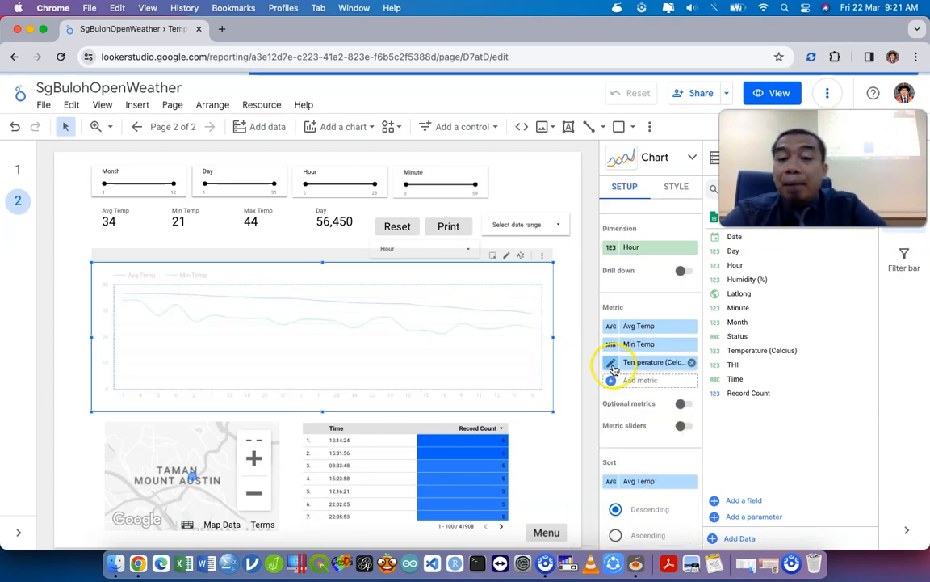
Set the third temperature metric's aggregation to Max and name it Max Temp
click(613, 364)
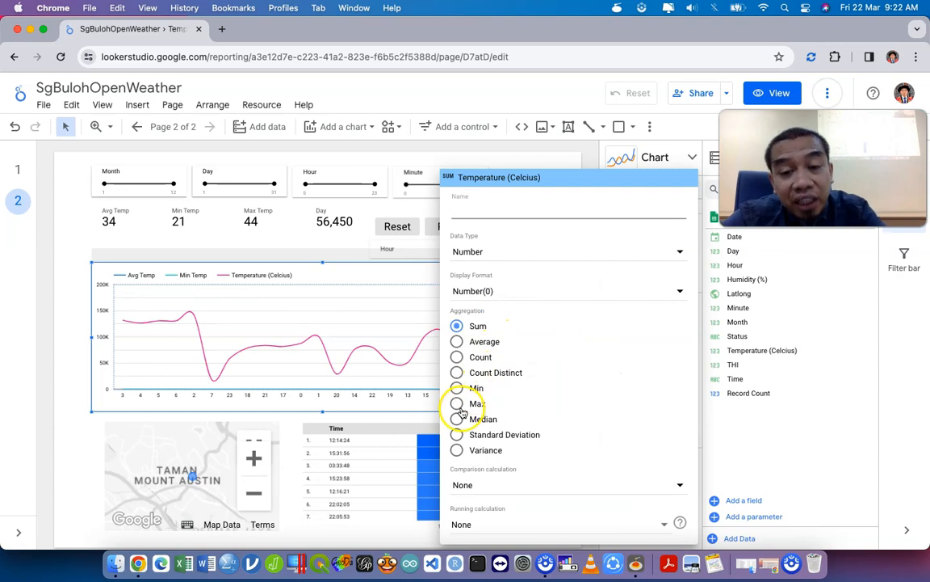
click(459, 406)
click(499, 210)
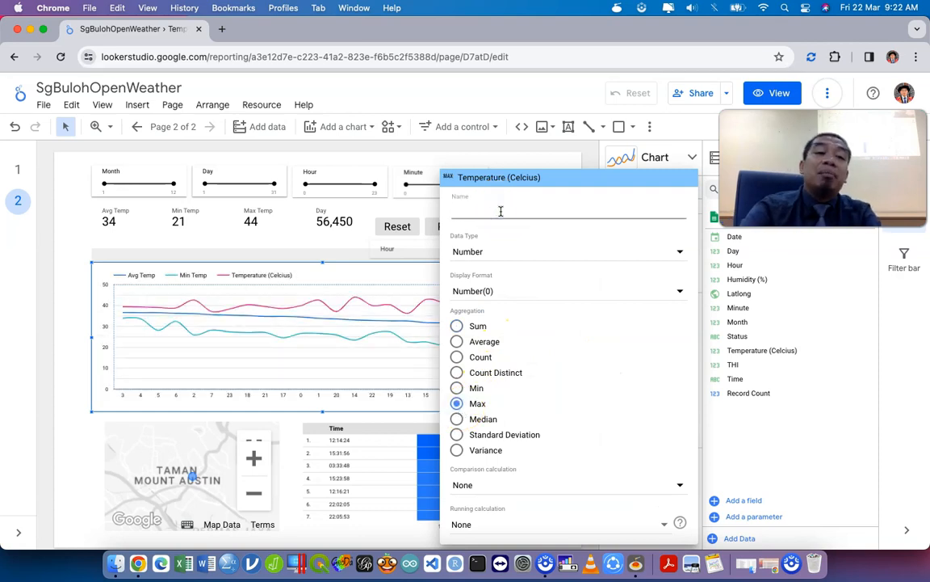
text(Ma)
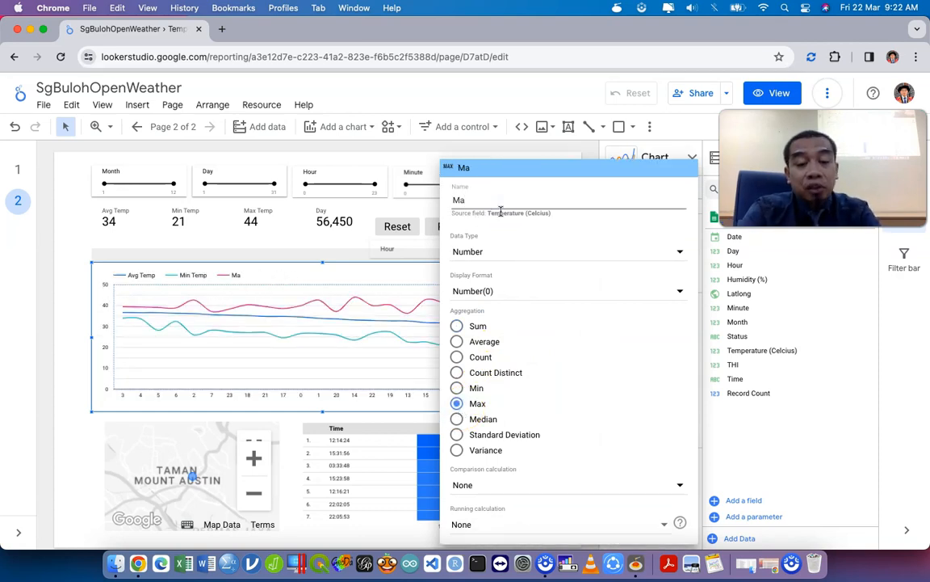
text(x Temp)
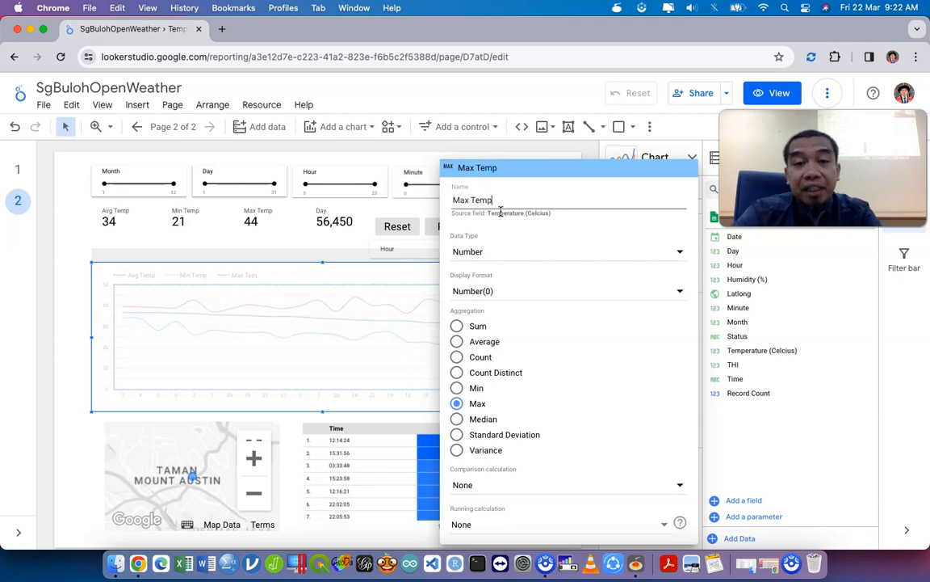
click(334, 238)
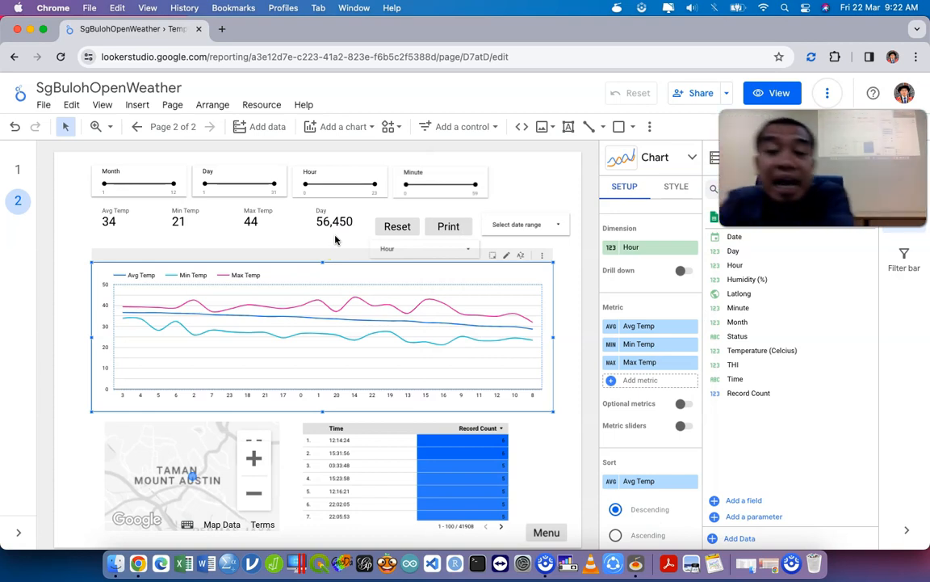
Sort the line chart by Hour in ascending order
scroll(642, 408, down, 3)
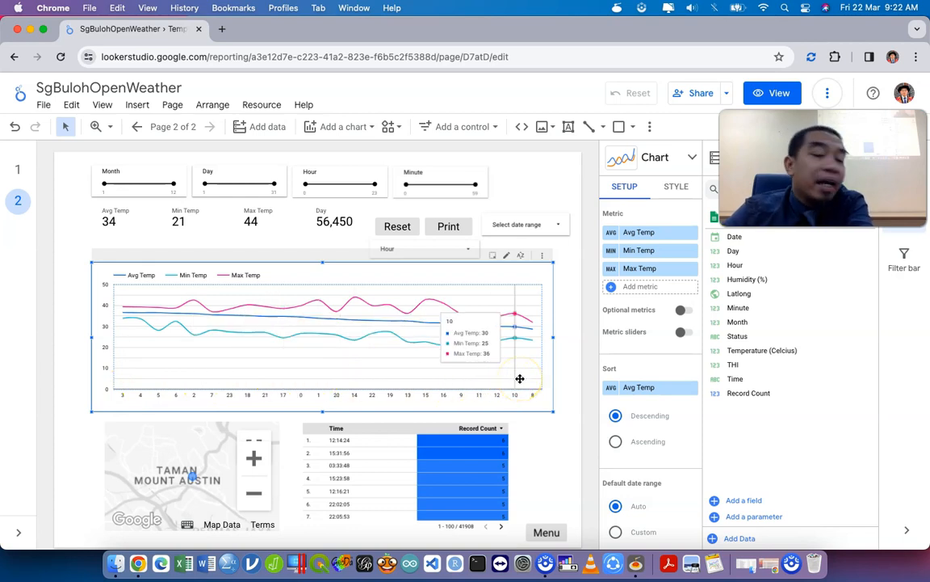
click(652, 387)
click(629, 446)
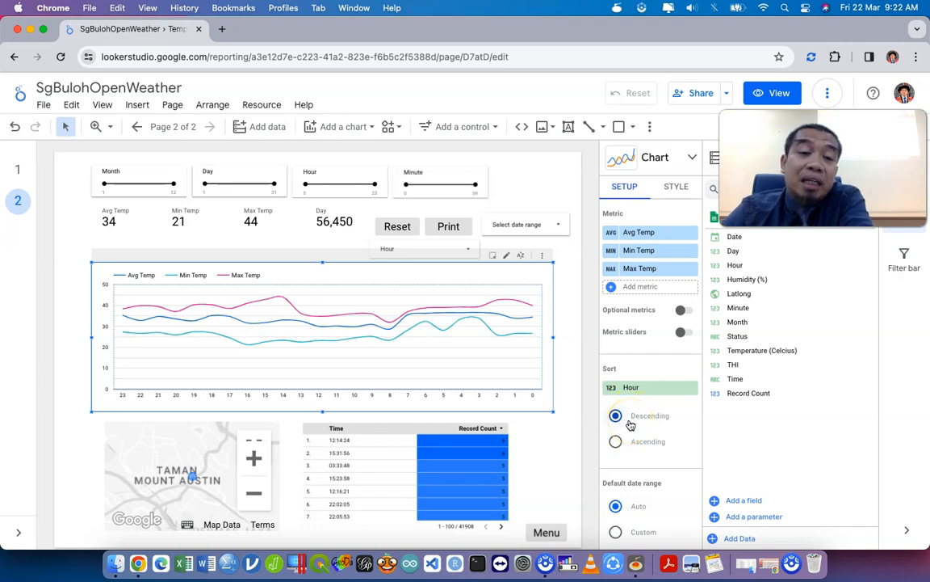
click(618, 442)
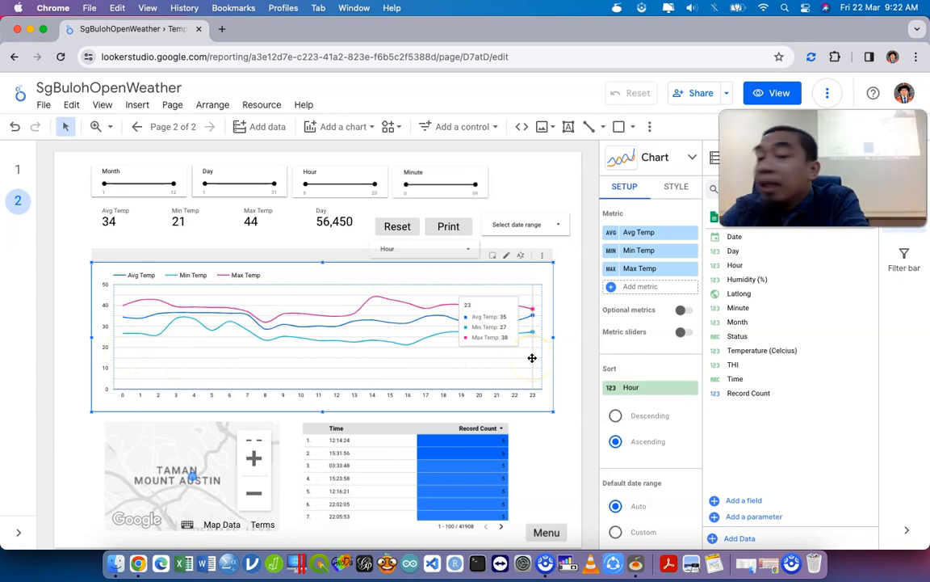
click(552, 162)
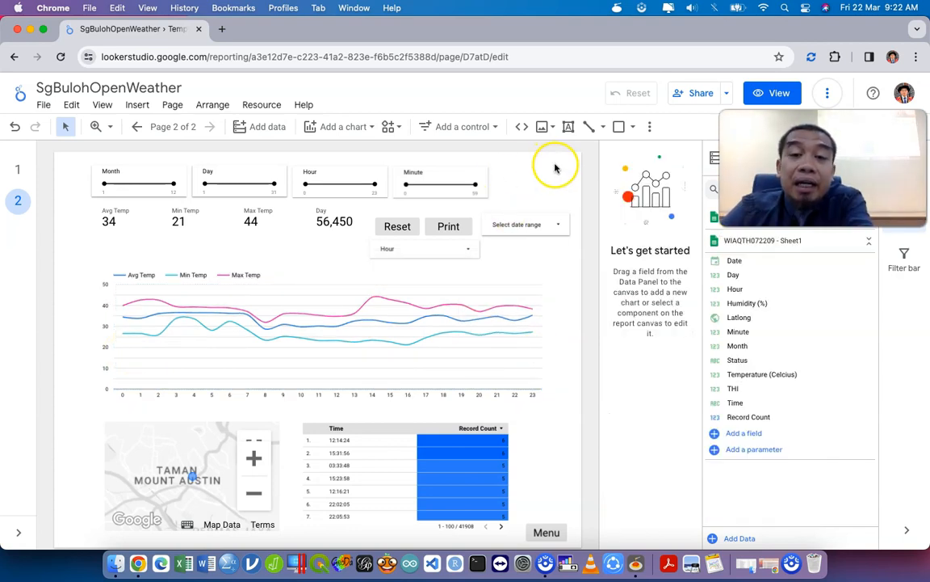
View the report as a reader and limit the Hour filter to the range 8 to 17
click(769, 94)
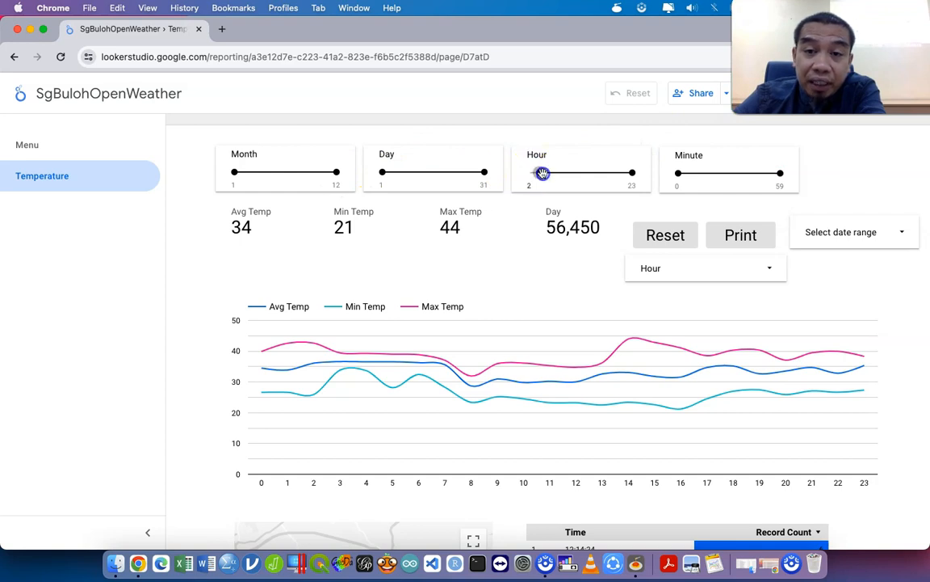
drag(567, 172, 565, 172)
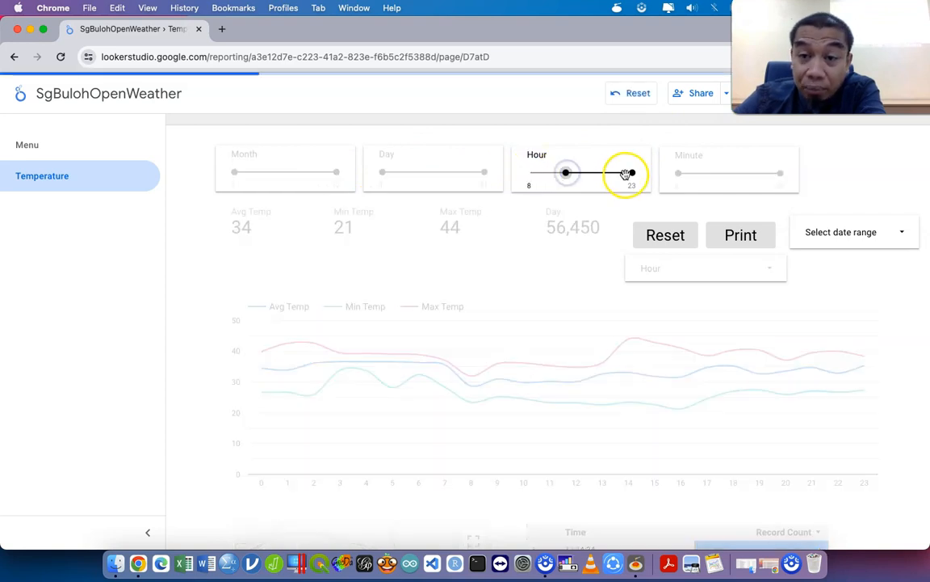
drag(634, 174, 606, 173)
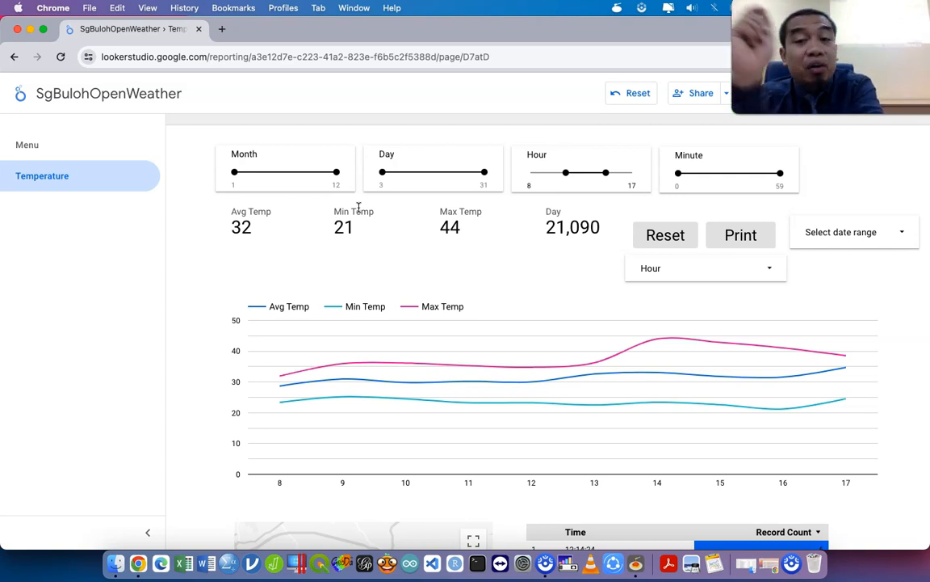
Filter the Temperature page to the date range March 1 to March 20, 2024
click(827, 242)
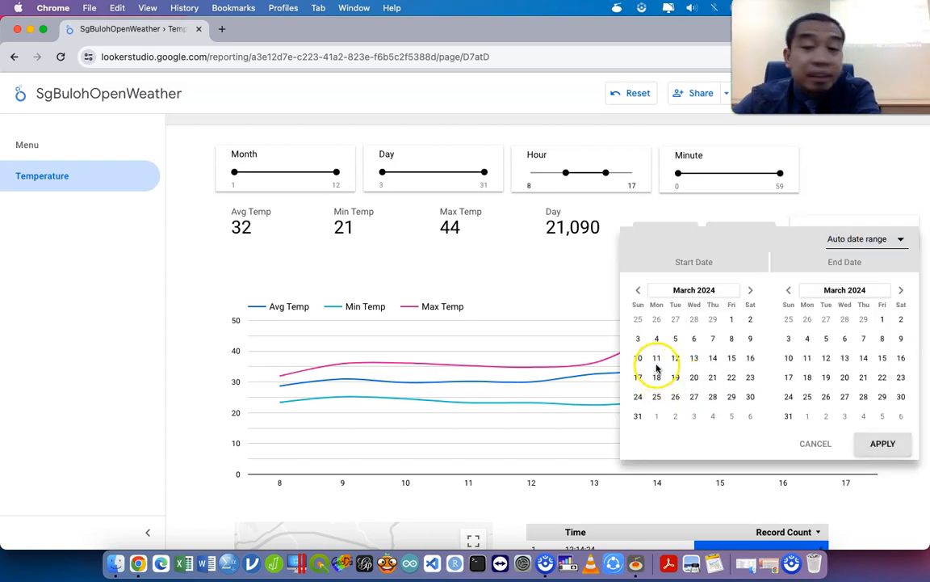
click(733, 320)
click(845, 378)
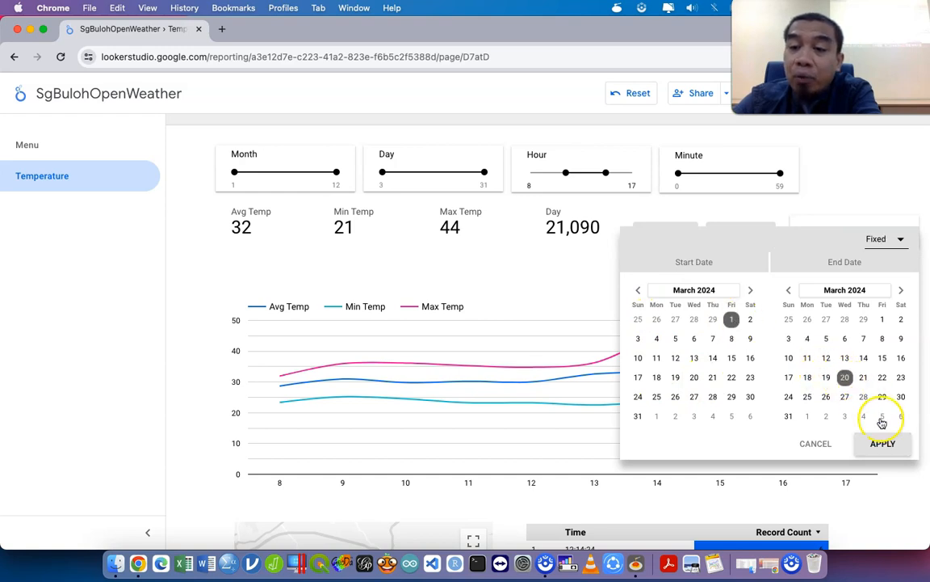
click(888, 445)
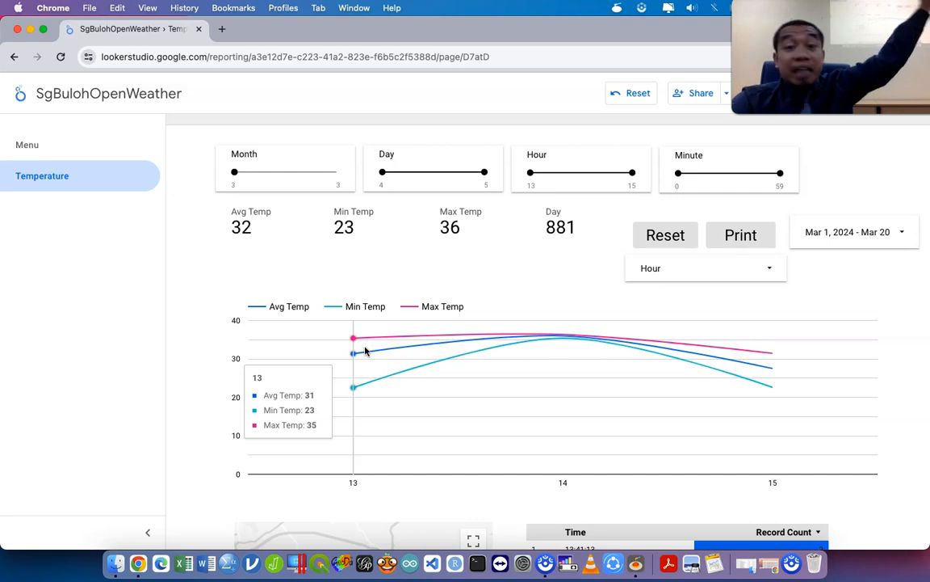
Look through the preset periods of the date range control and reset all filters on the page
click(849, 232)
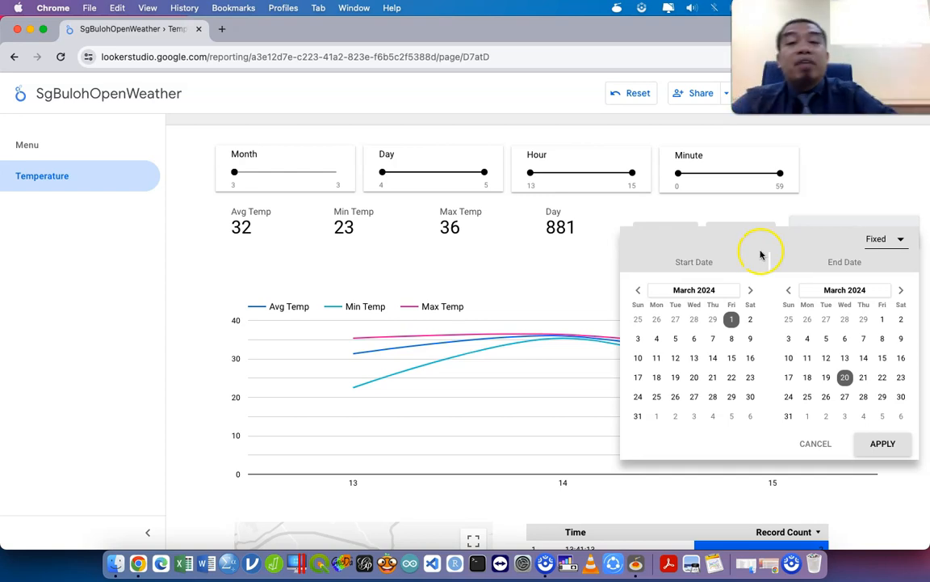
click(886, 241)
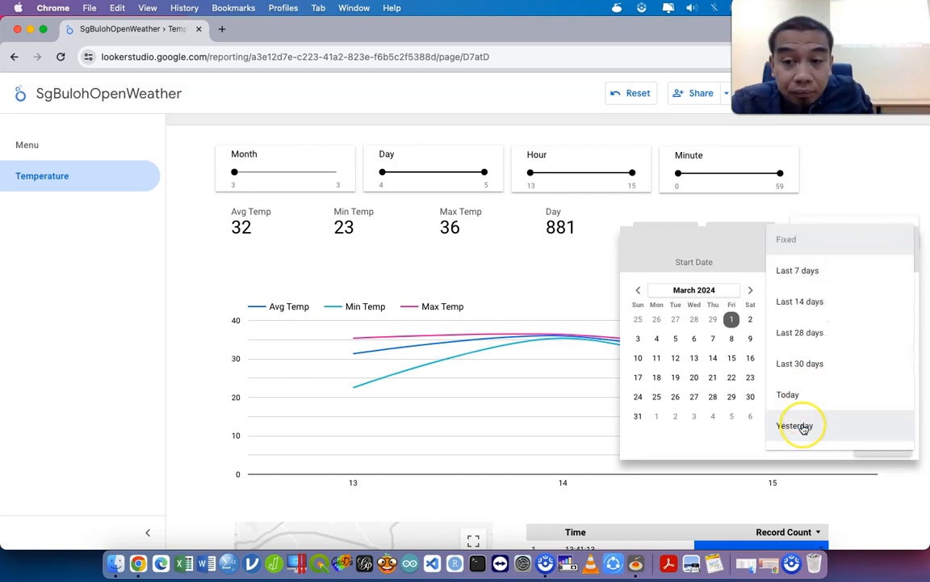
click(720, 246)
click(815, 191)
click(681, 243)
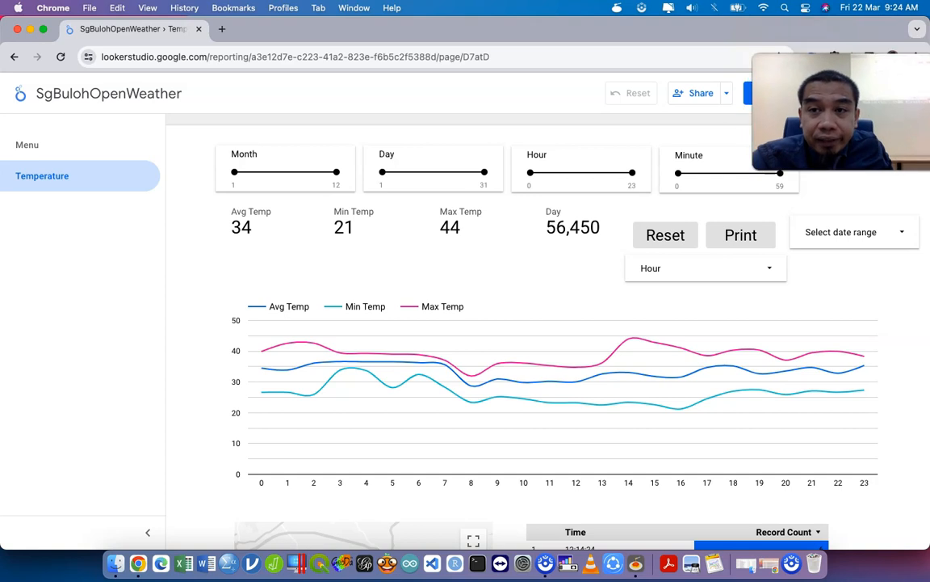
Return to editing the report and set Temperature (Celcius) as the color dimension of the Google map
click(750, 95)
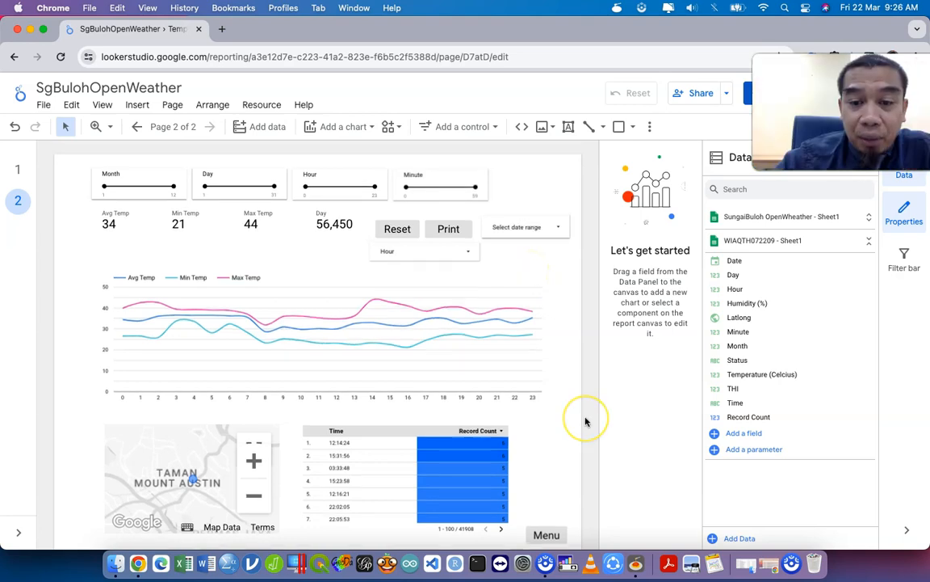
scroll(586, 421, down, 1)
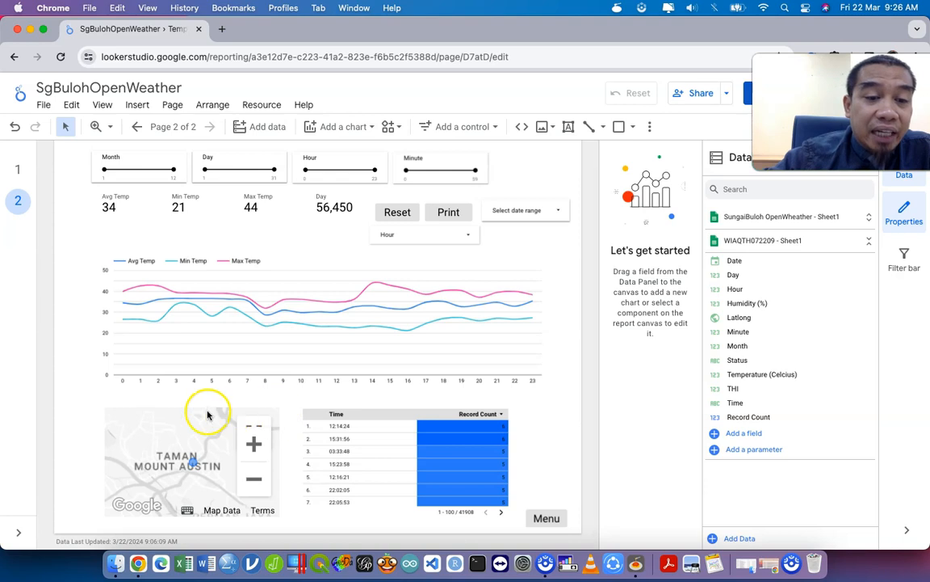
click(207, 411)
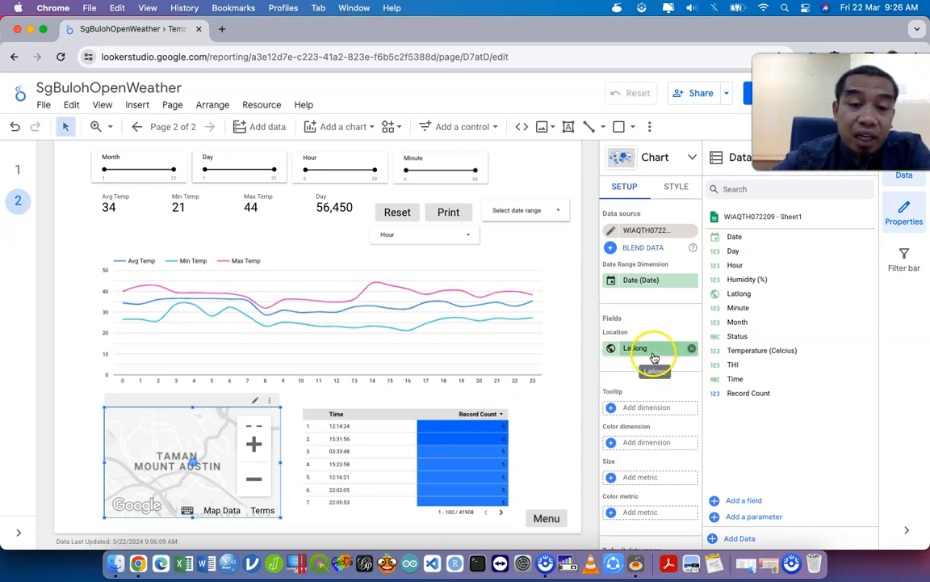
scroll(644, 398, down, 2)
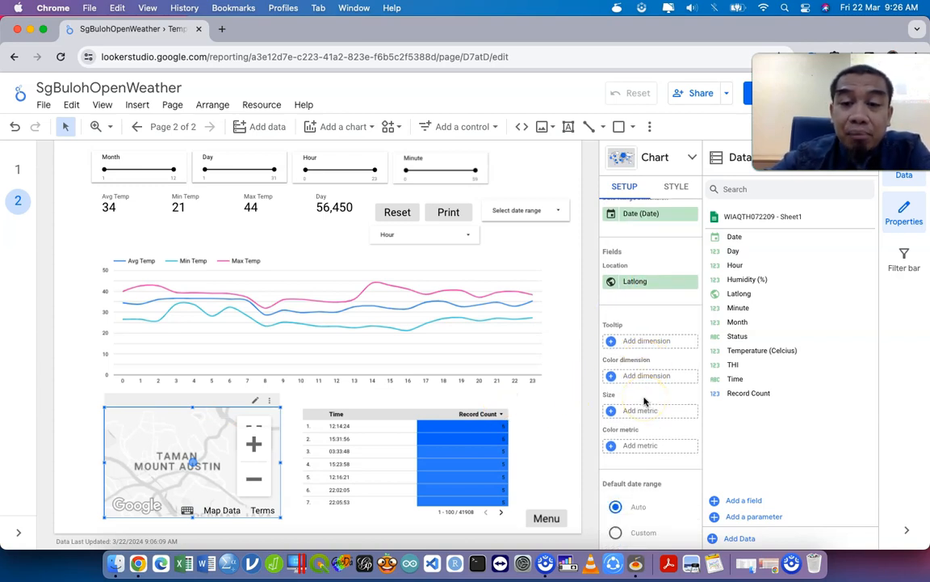
click(638, 342)
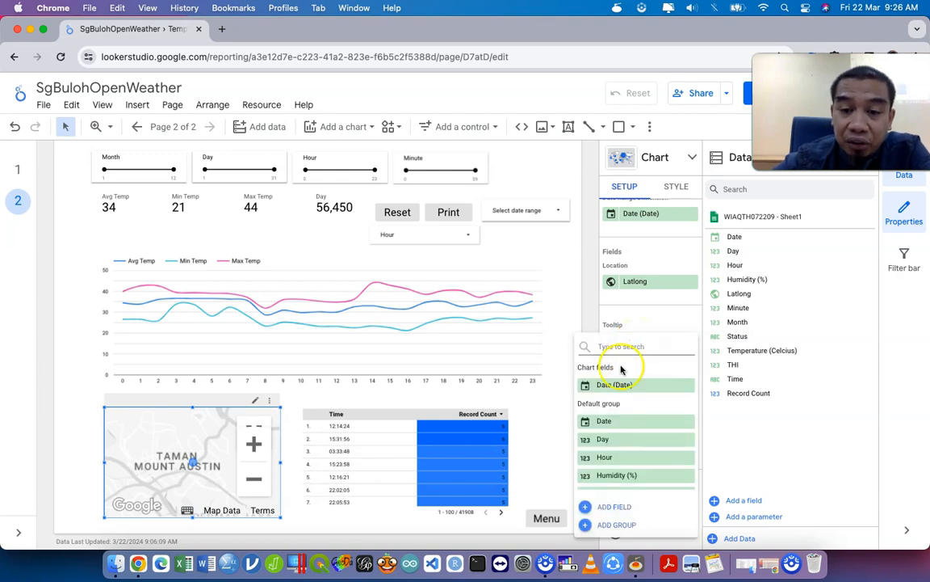
click(650, 326)
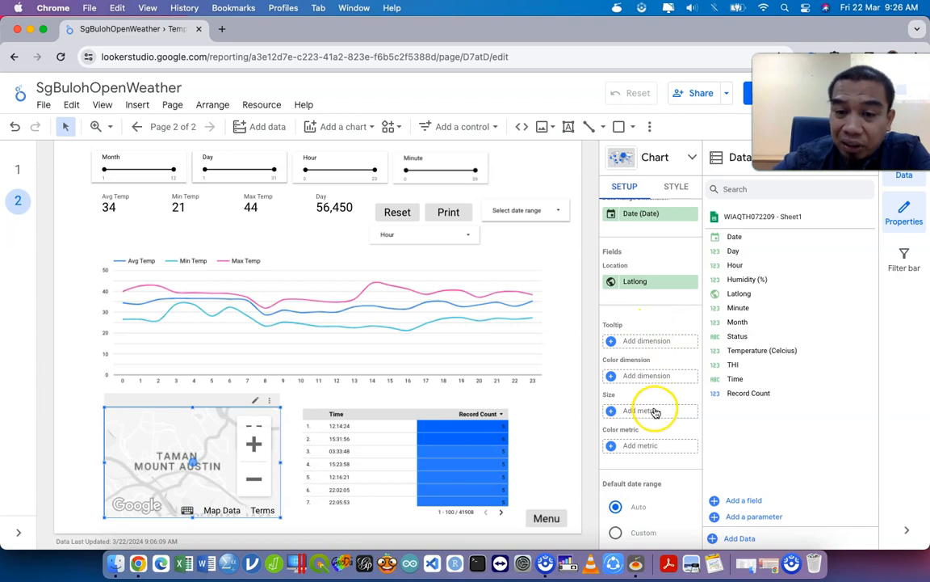
scroll(656, 411, down, 3)
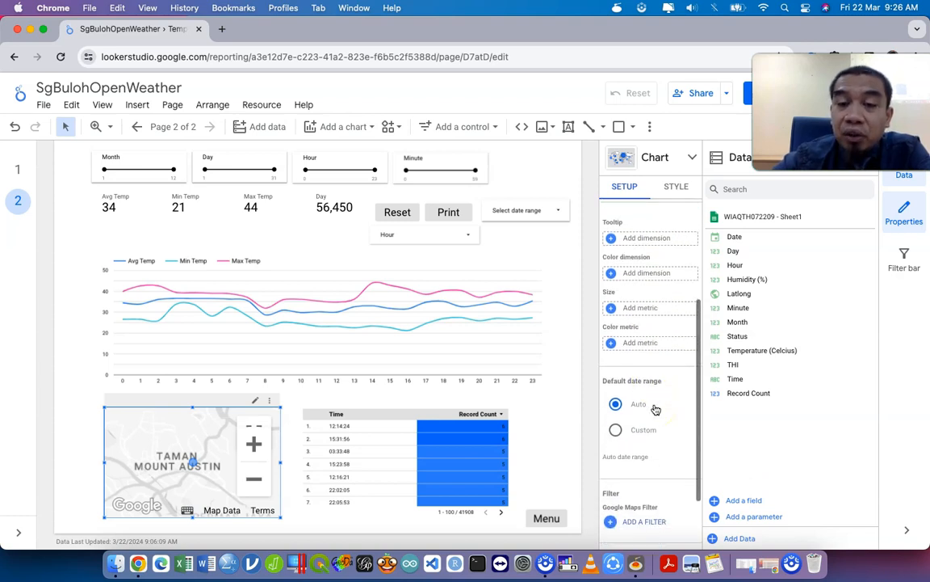
click(646, 368)
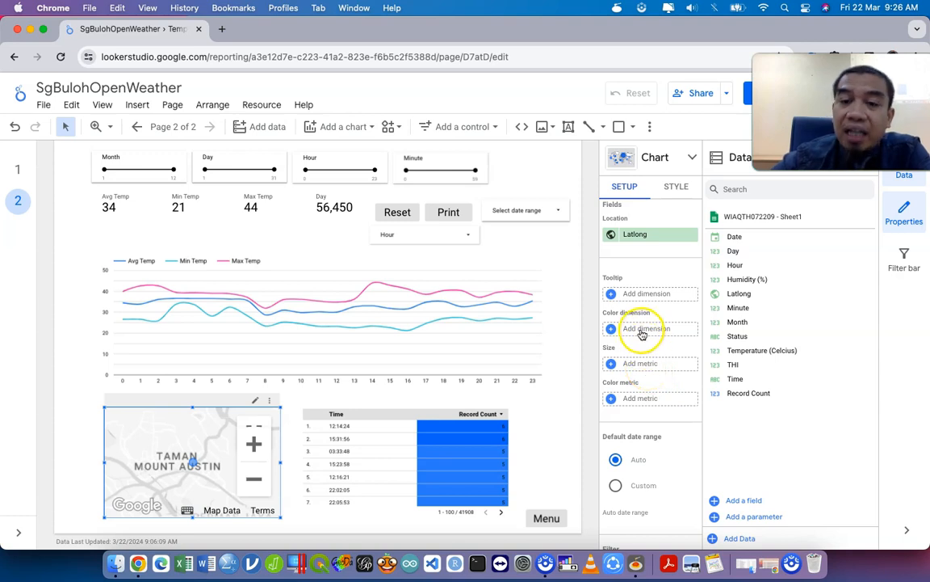
click(646, 328)
scroll(639, 421, down, 5)
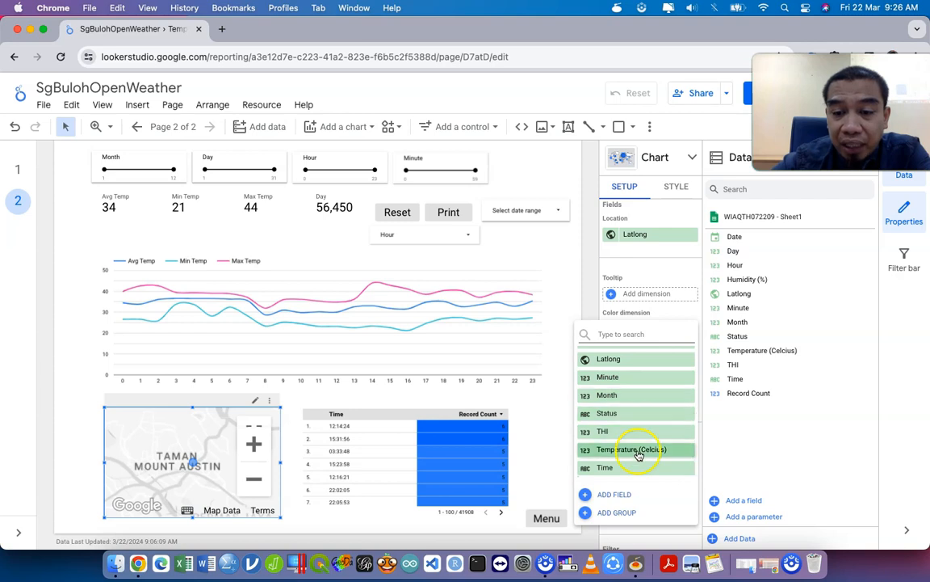
click(644, 449)
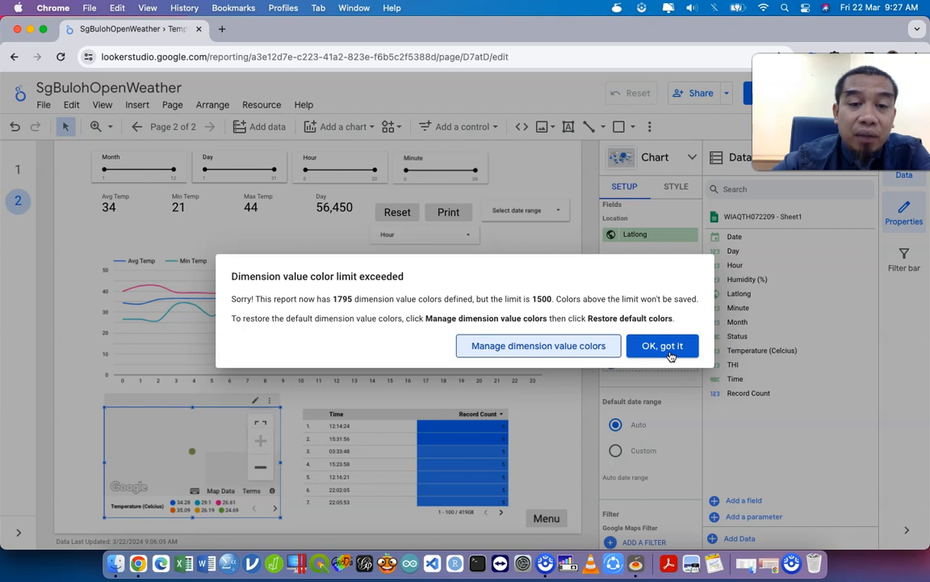
Examine the report's list of dimension value colors assigned to the temperature values
click(593, 353)
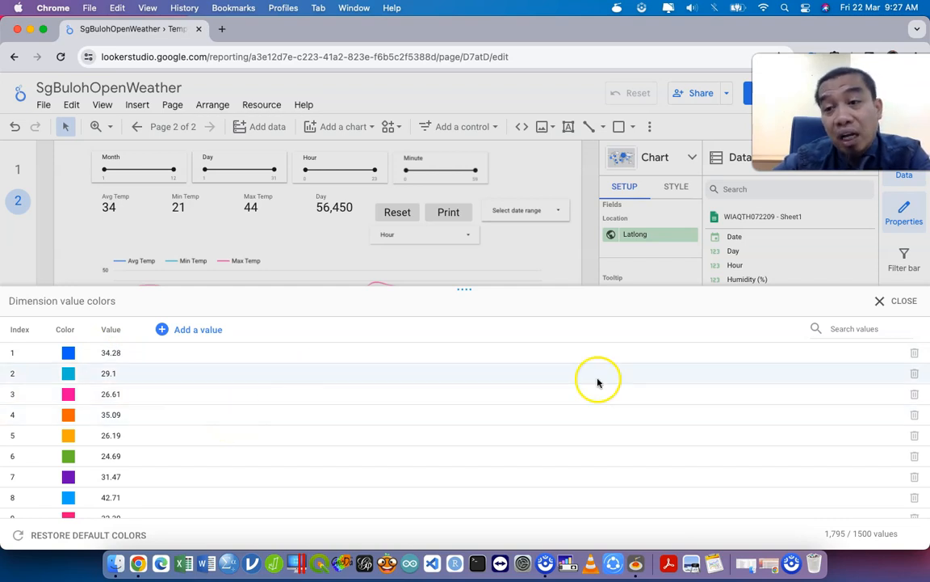
click(891, 301)
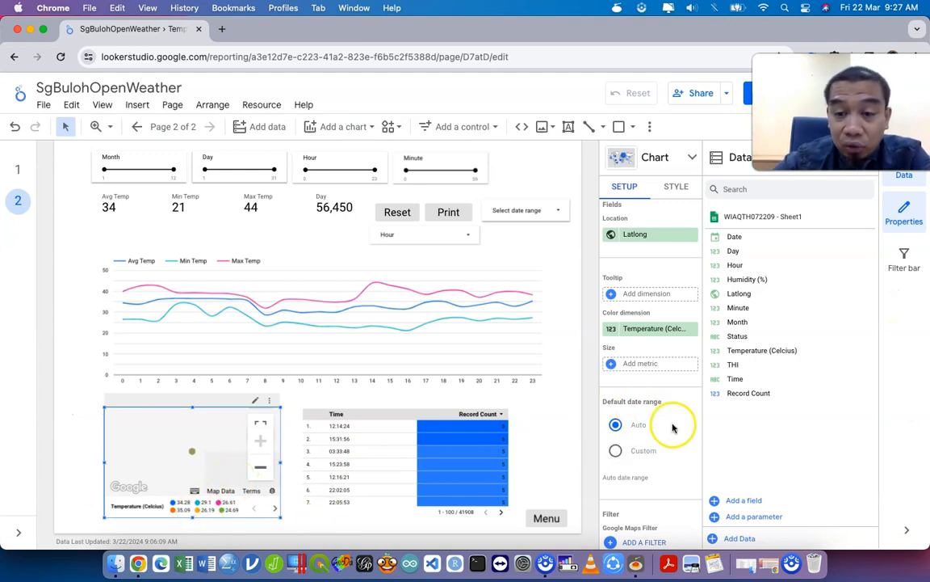
scroll(672, 428, down, 2)
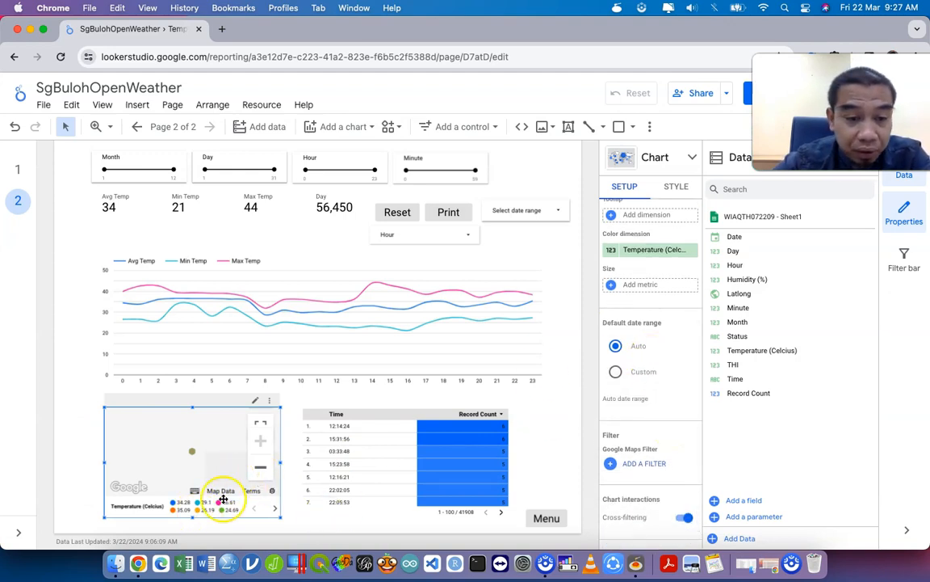
click(267, 106)
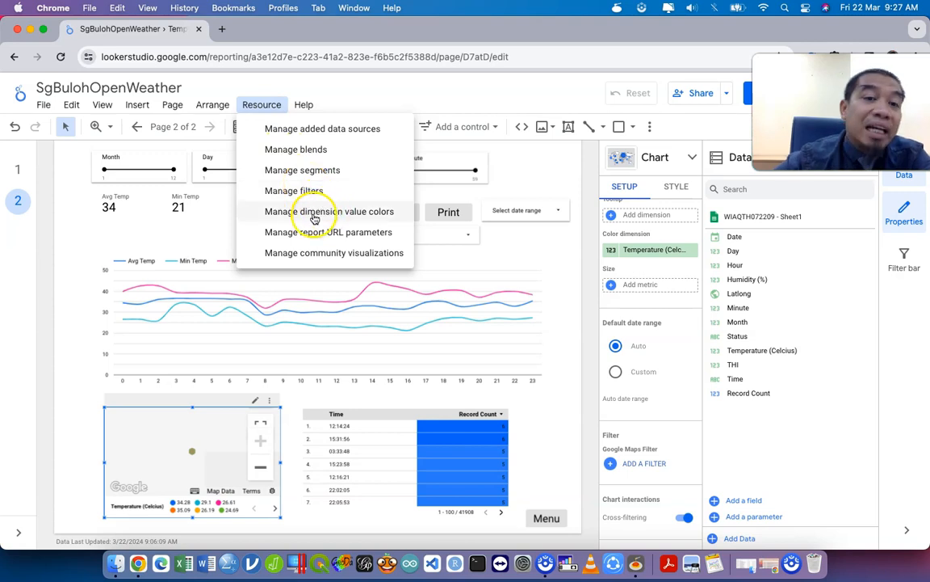
click(314, 217)
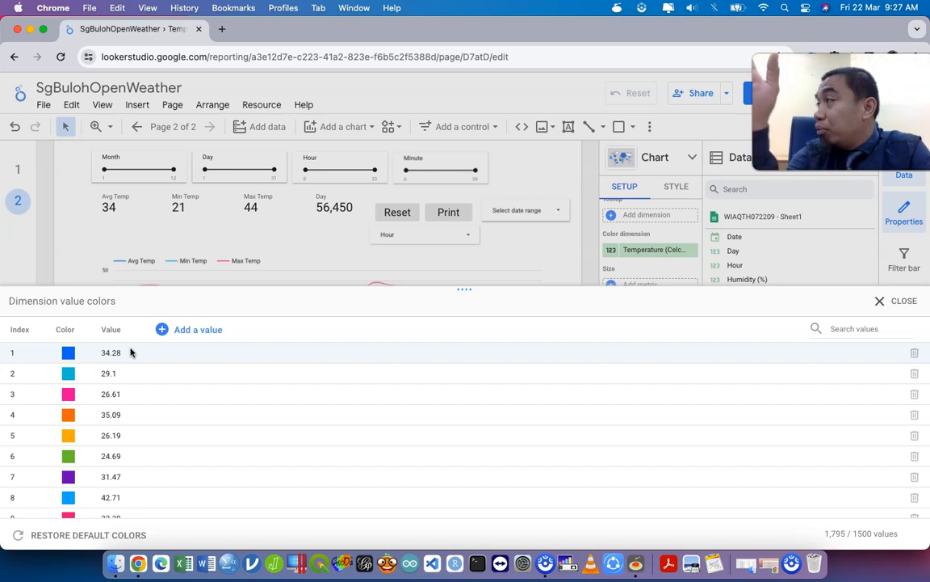
scroll(173, 440, down, 10)
click(882, 301)
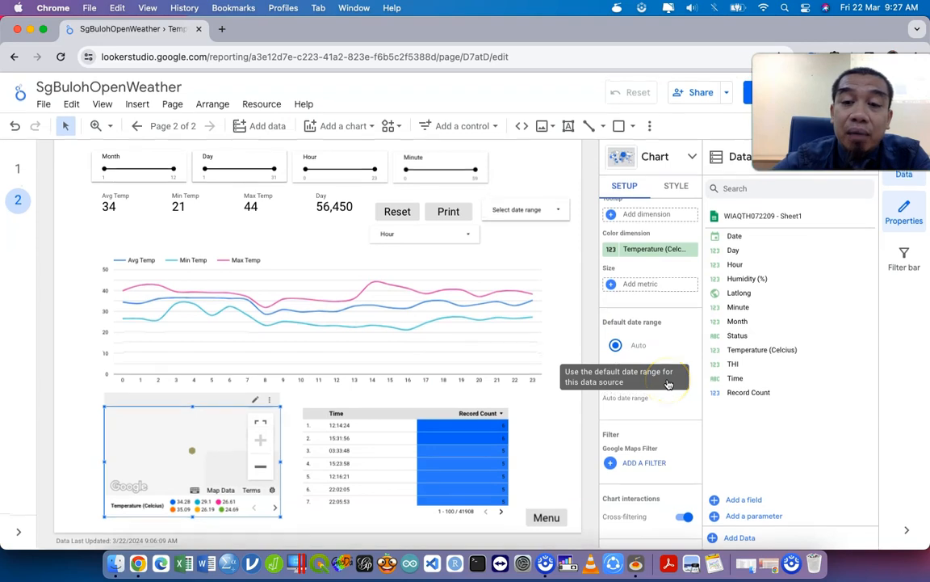
Remove the map's color dimension and size its bubbles by Temperature (Celcius) with Average aggregation
scroll(669, 311, up, 3)
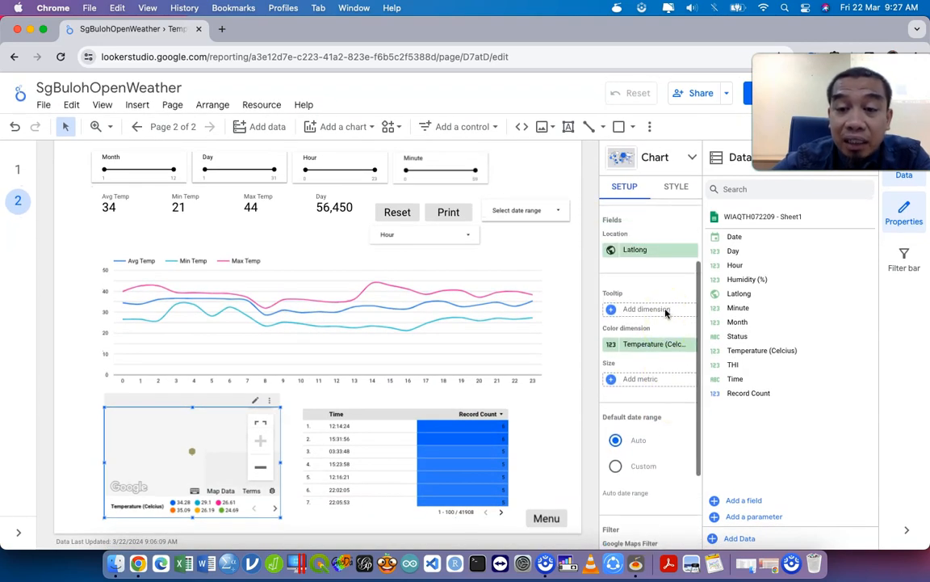
click(690, 344)
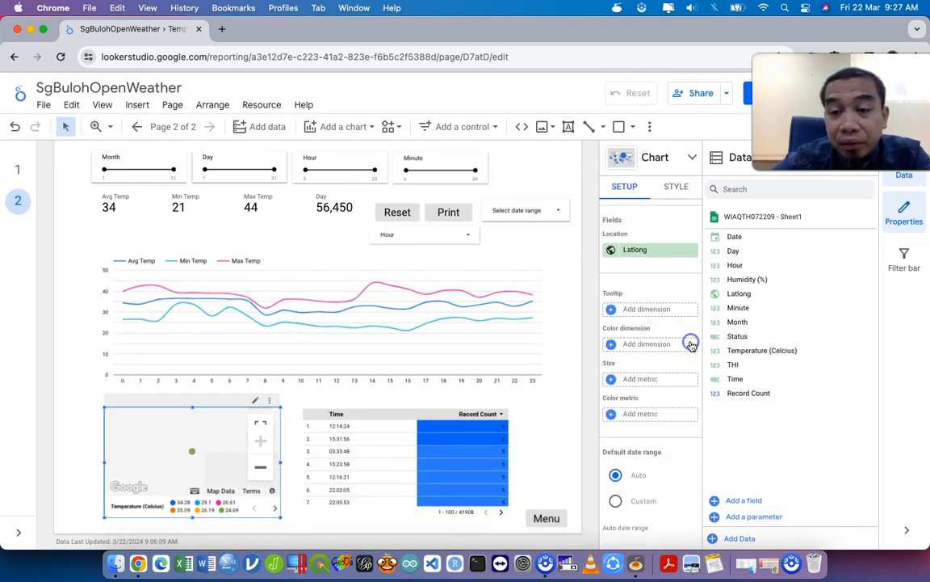
click(670, 383)
scroll(639, 443, down, 5)
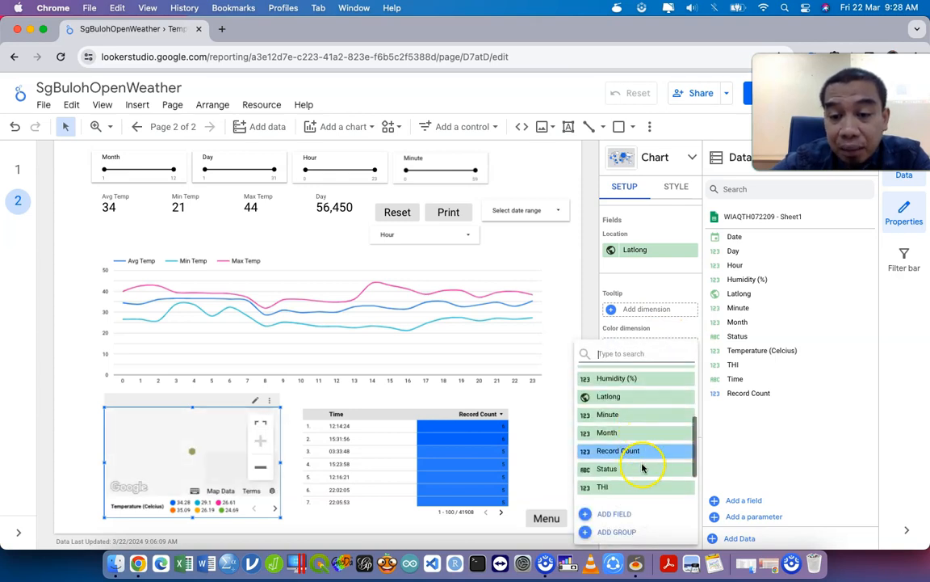
scroll(642, 468, down, 1)
click(643, 469)
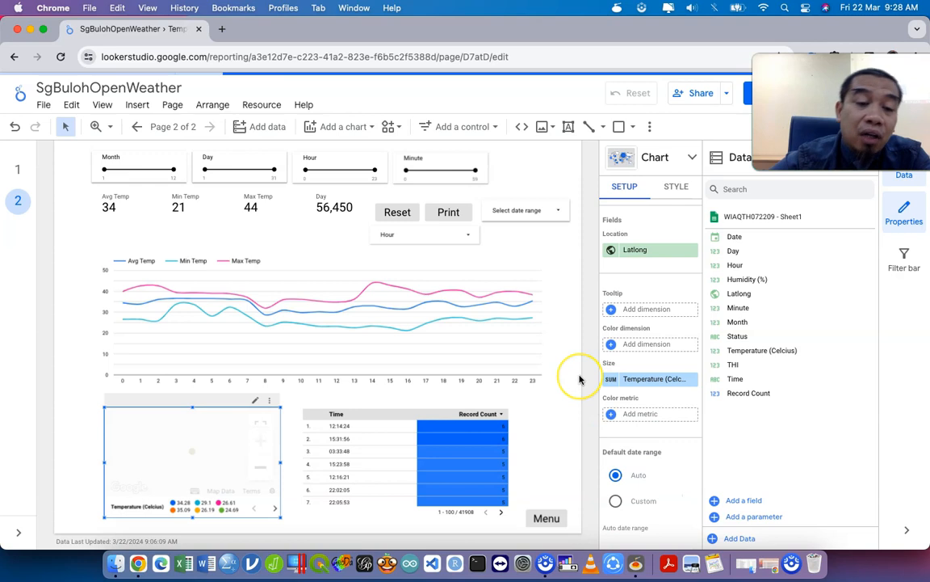
click(611, 379)
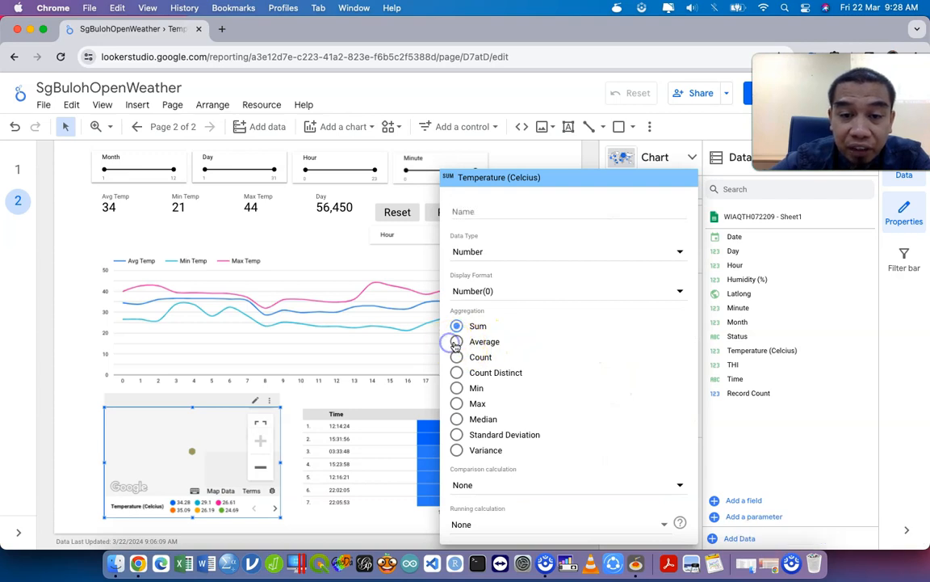
click(456, 343)
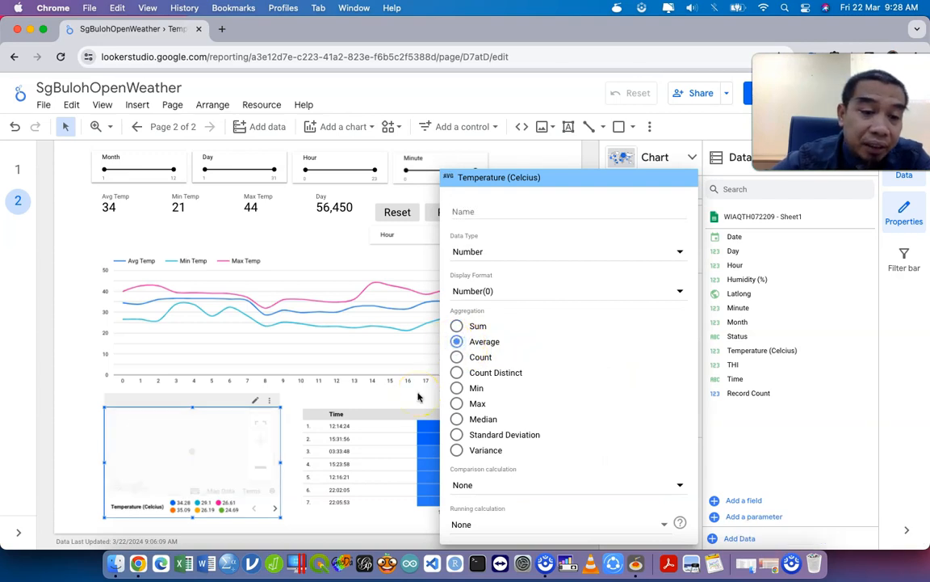
click(405, 400)
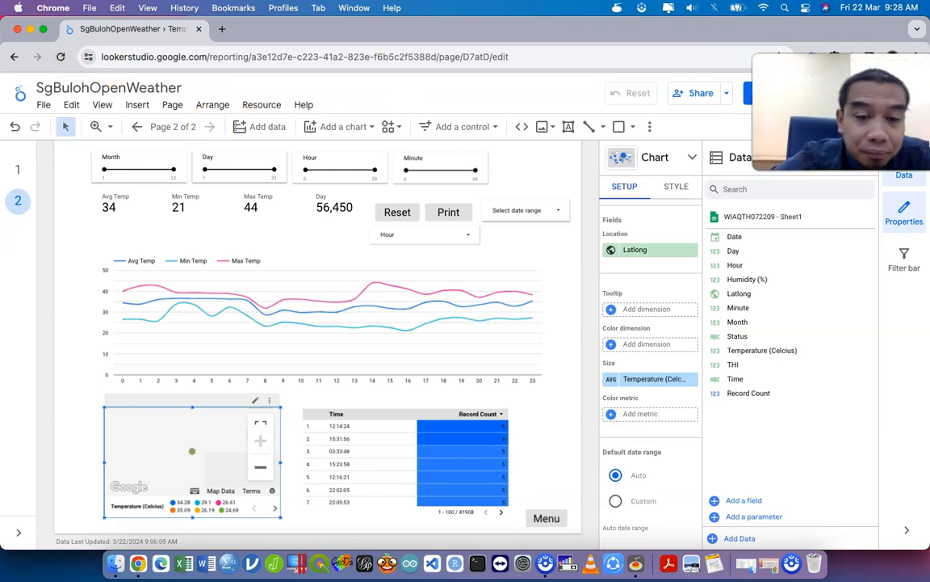
Replace the Time dimension of the record count table with Day
click(385, 421)
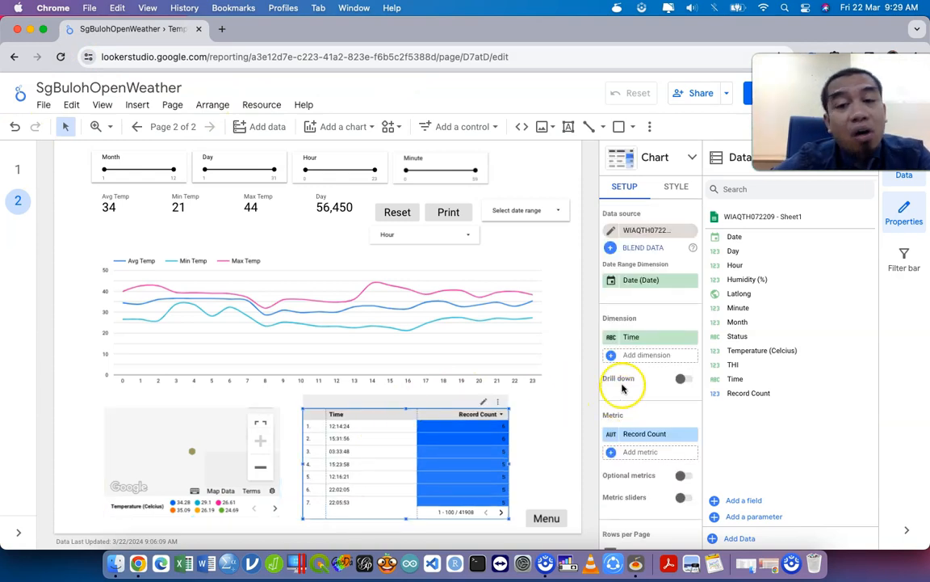
click(643, 345)
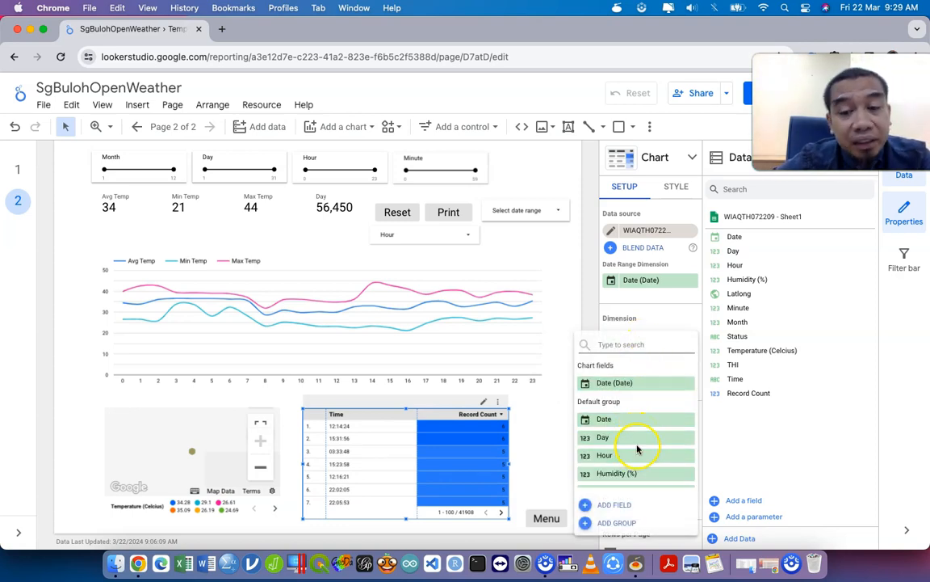
click(645, 438)
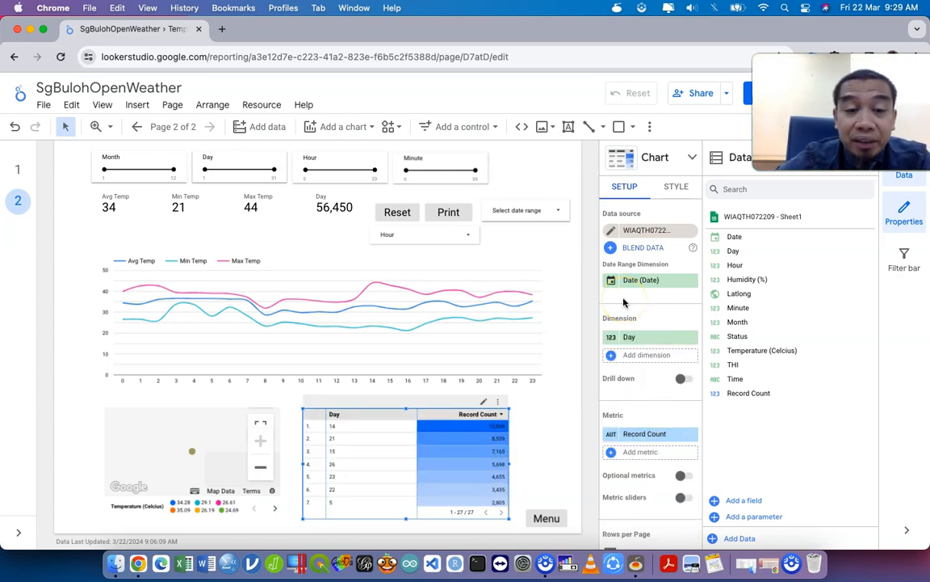
Replace the table's Record Count metric with Temperature (Celcius), aggregated as Median and named Median Temp
click(650, 435)
scroll(620, 457, down, 2)
scroll(622, 455, down, 3)
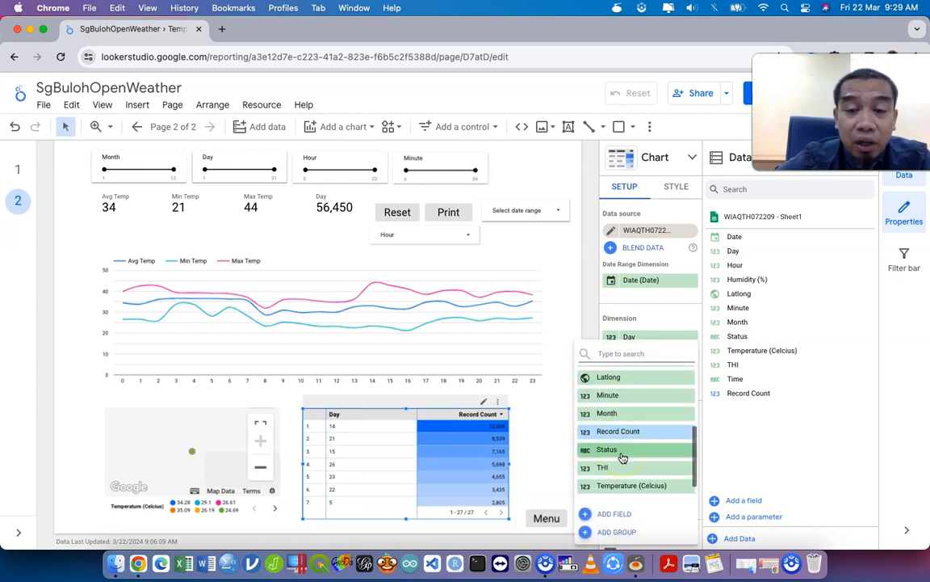
click(622, 470)
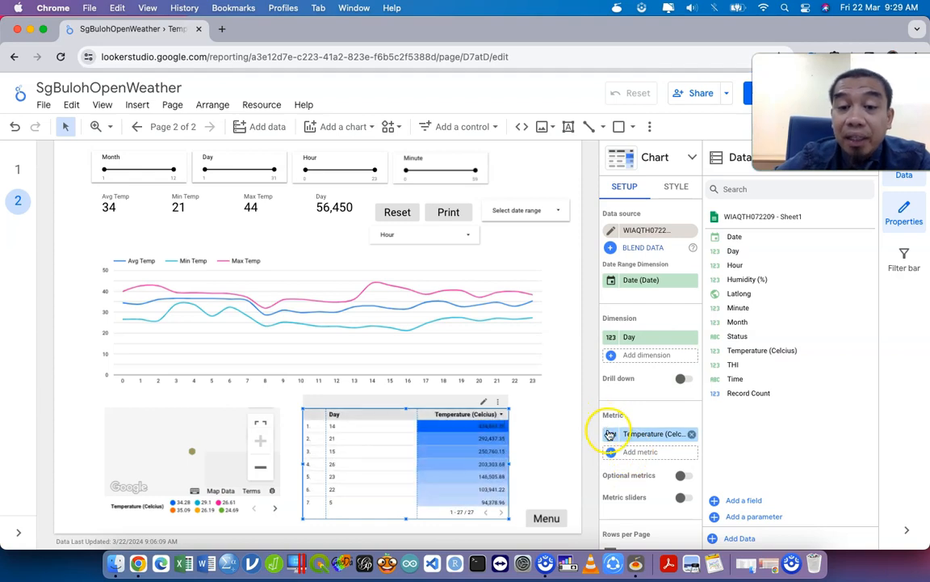
click(611, 433)
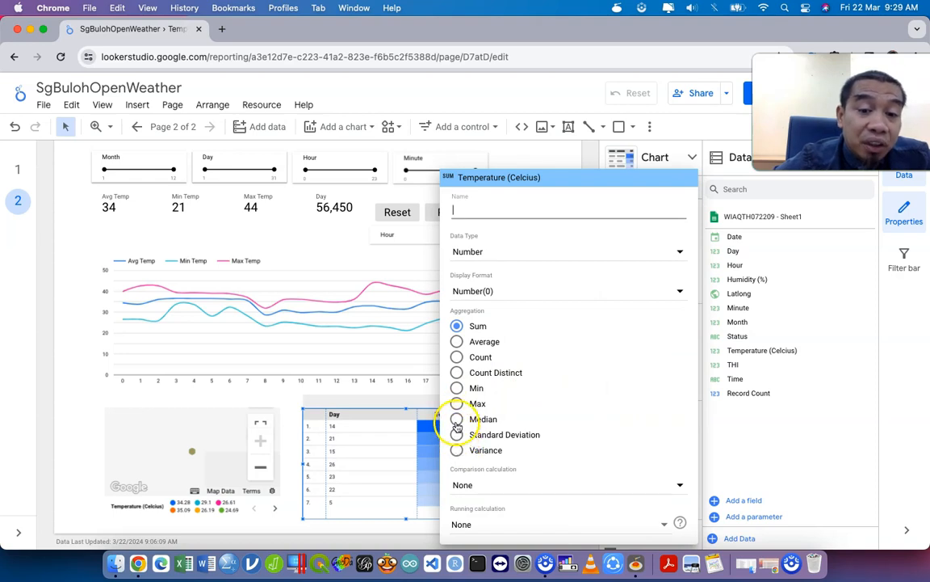
click(457, 421)
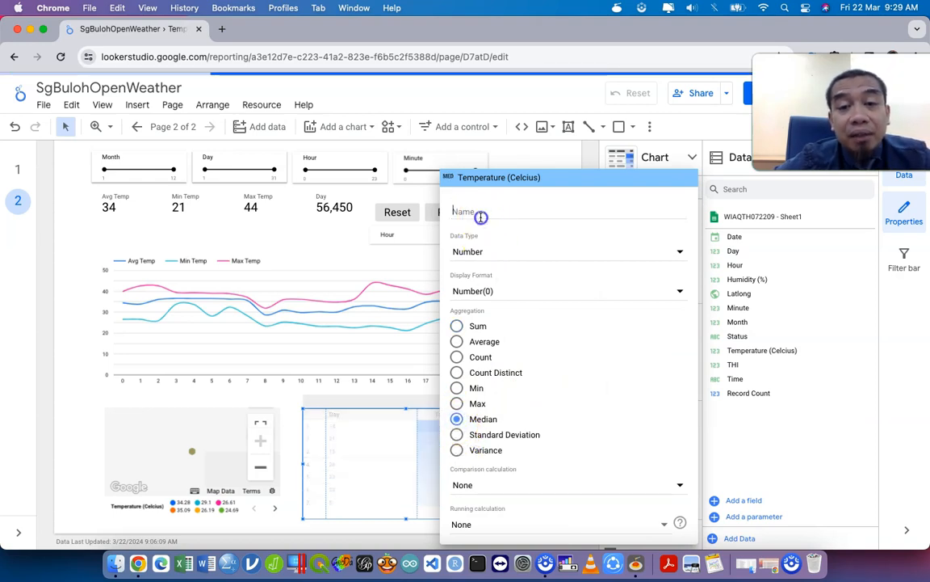
text(Medi)
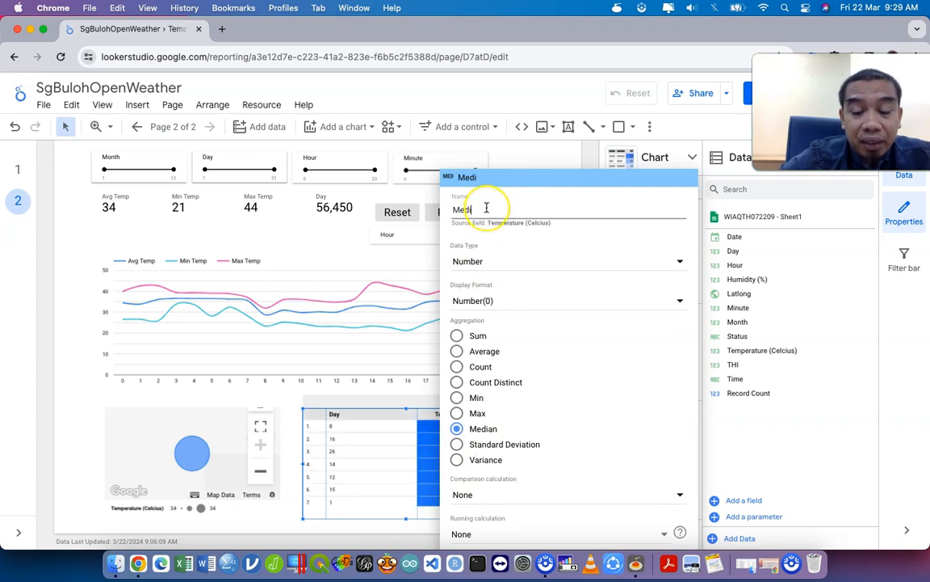
text(an Temp)
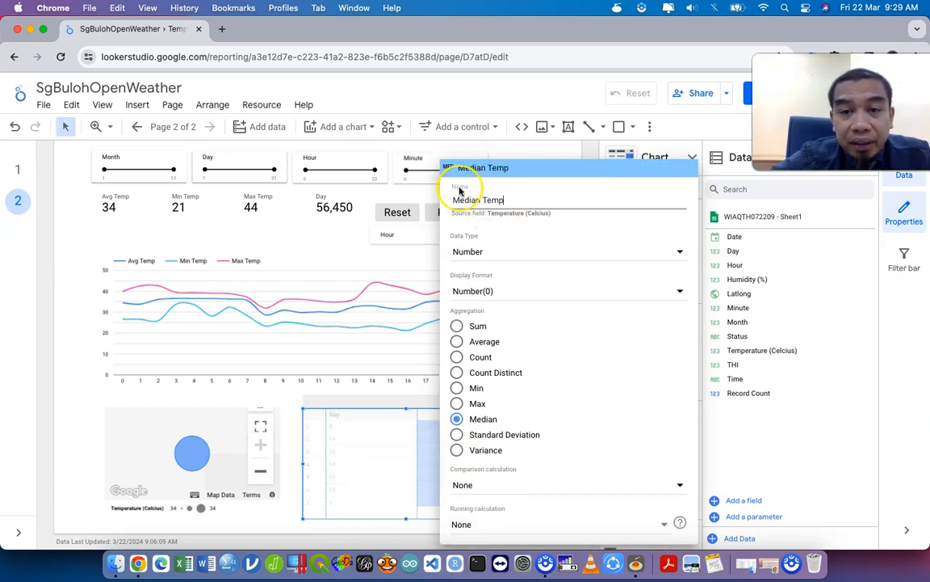
click(343, 219)
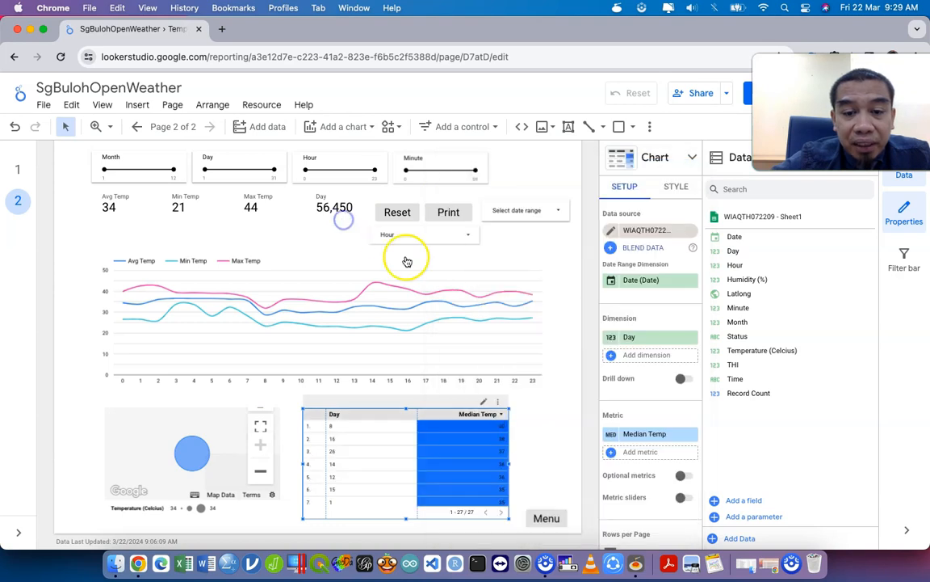
Add Temperature (Celcius) as a second table metric with Variance aggregation named Var Temp, and narrow the Median Temp column
click(632, 457)
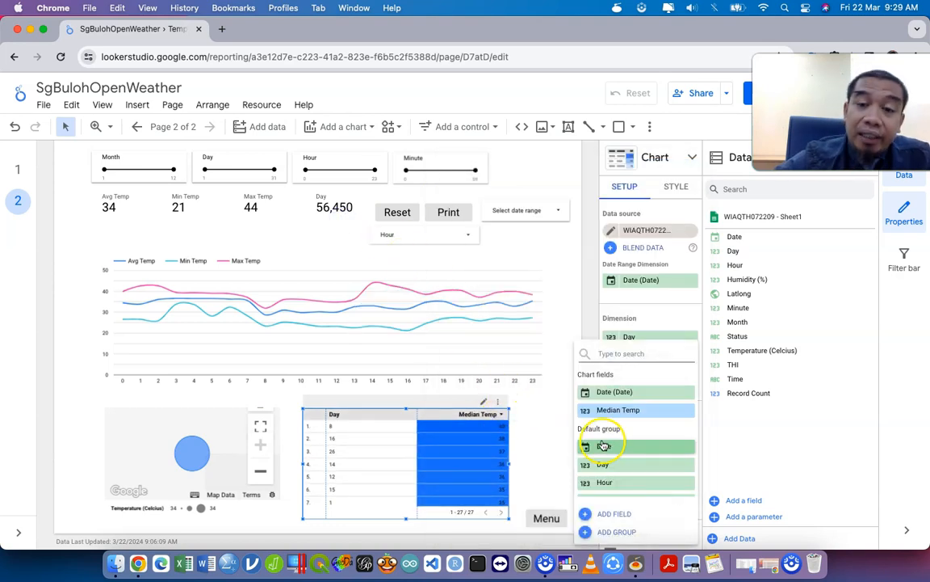
scroll(618, 456, down, 5)
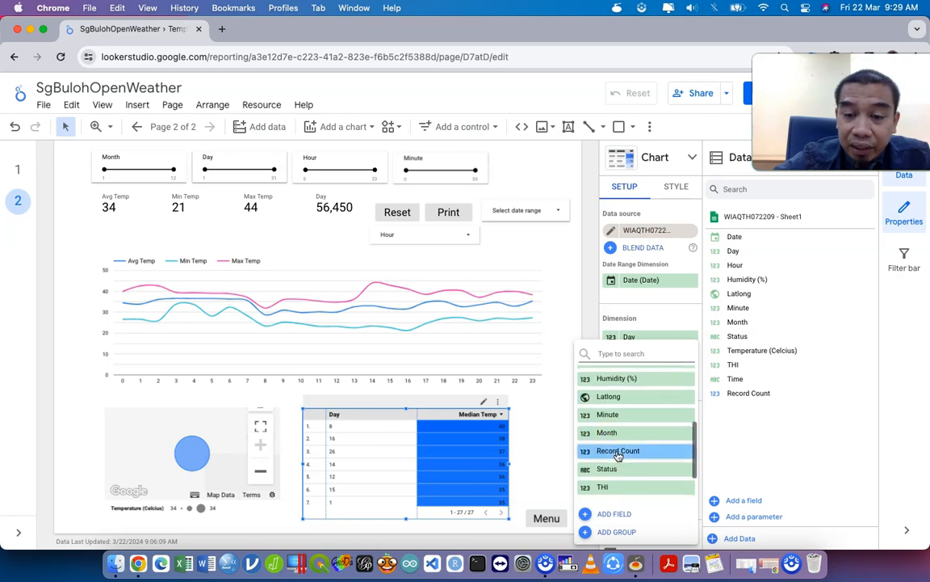
click(630, 468)
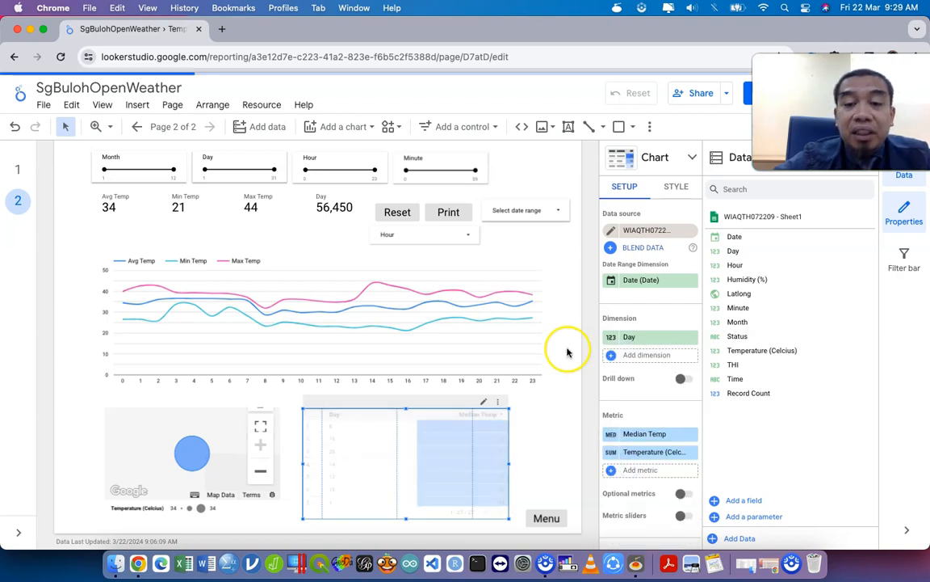
click(611, 452)
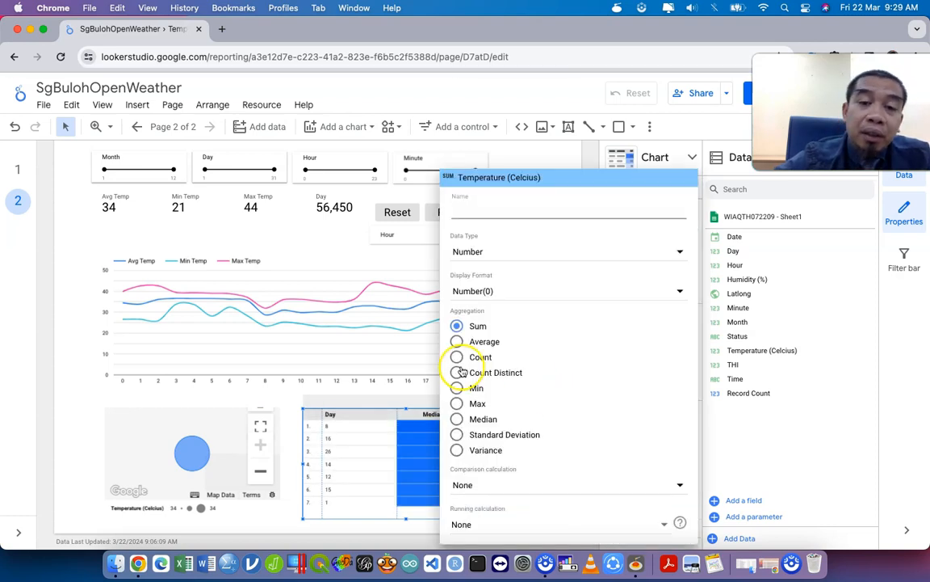
click(458, 450)
click(492, 207)
text(Va)
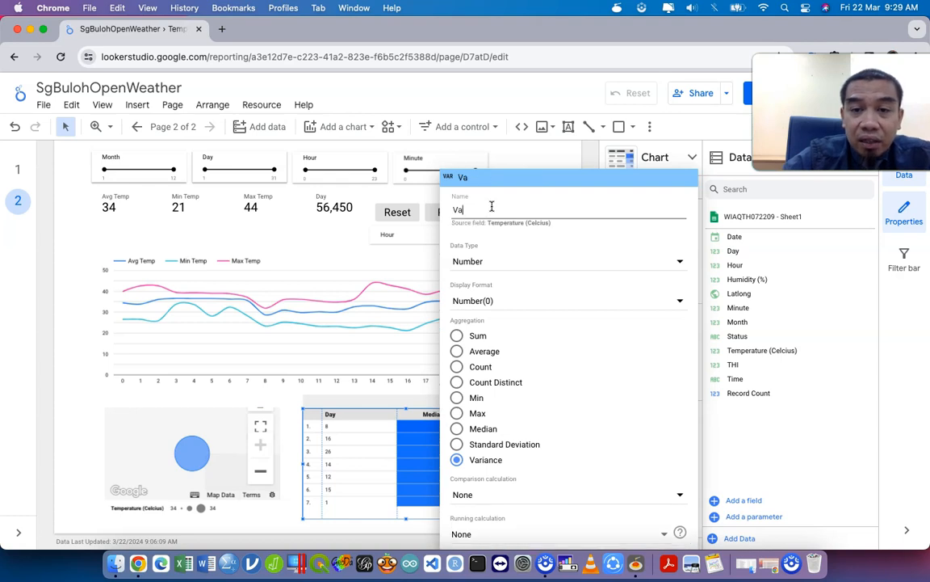
text(r Tem)
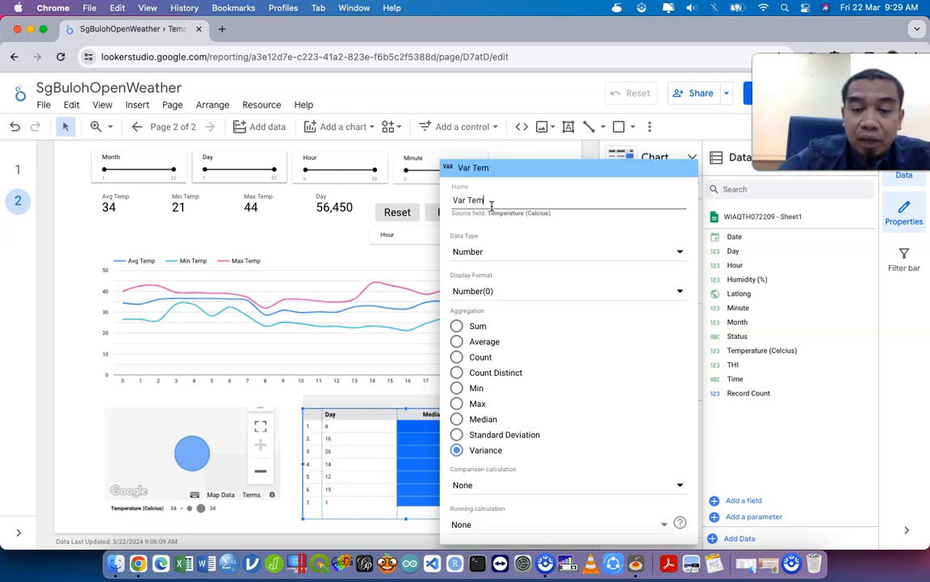
text(p)
click(322, 247)
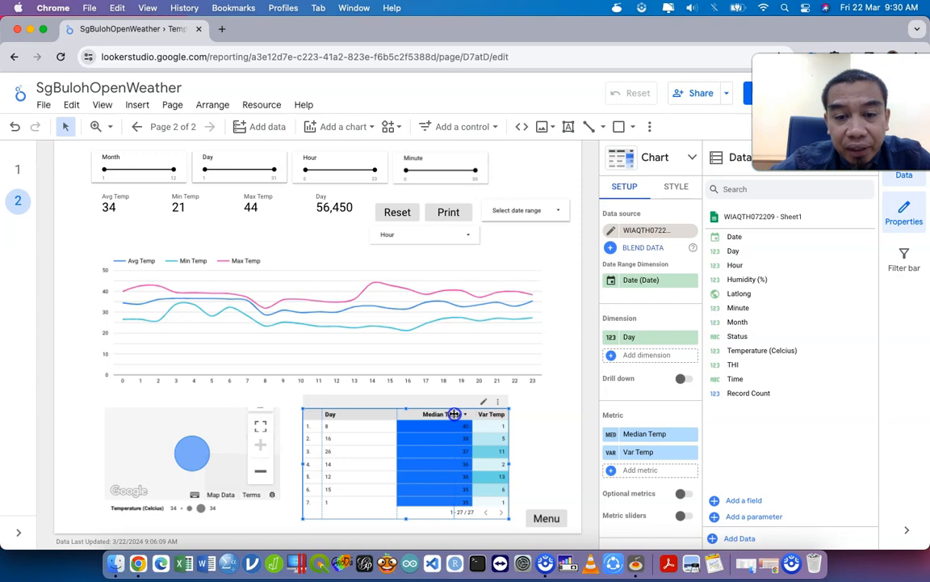
drag(455, 414, 454, 414)
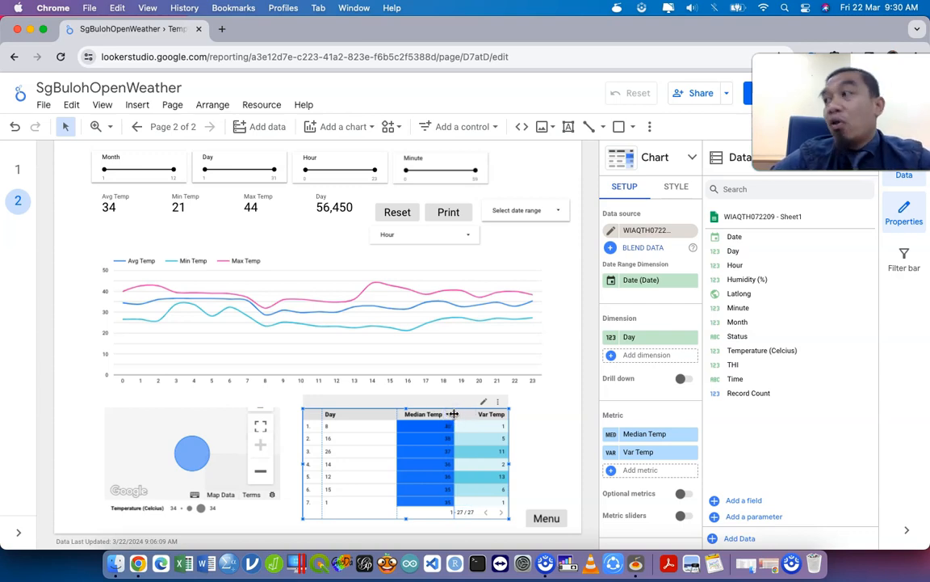
Create a new calculated field named Range in the WIAQTH072209 - Sheet1 data source
click(739, 499)
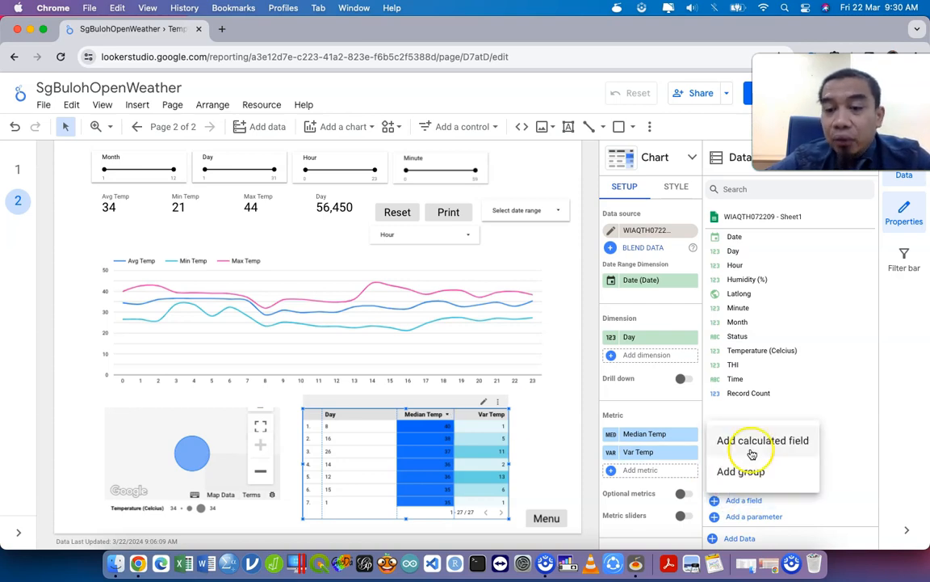
click(750, 445)
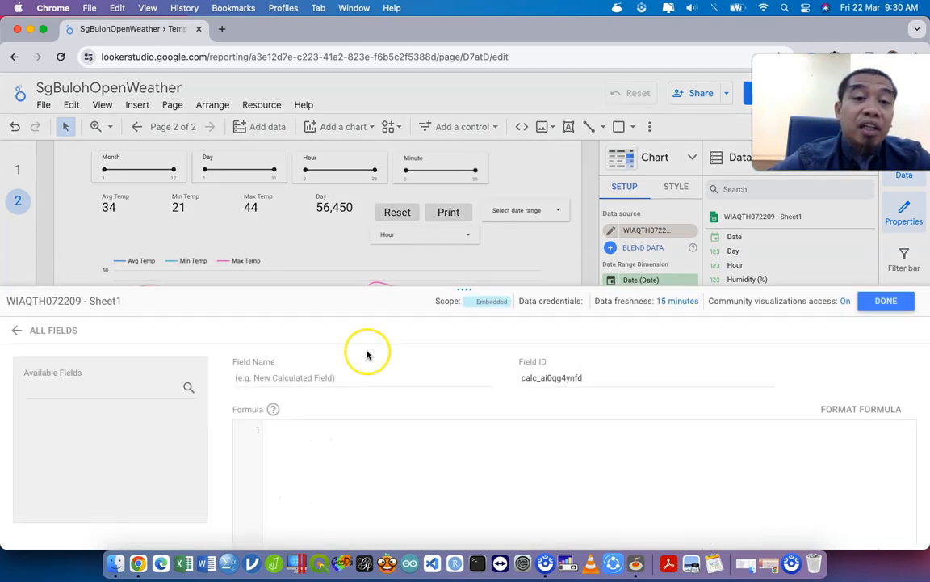
click(319, 377)
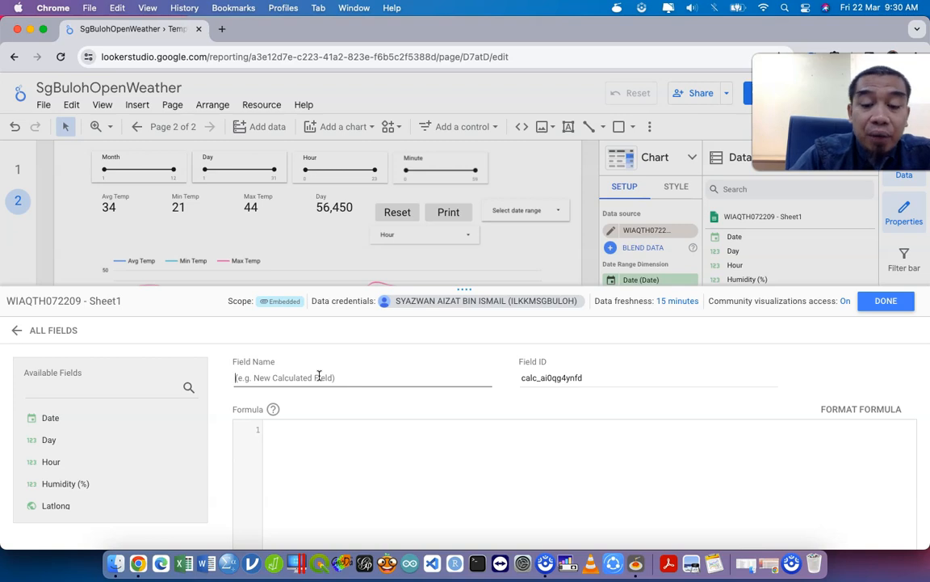
text(Range)
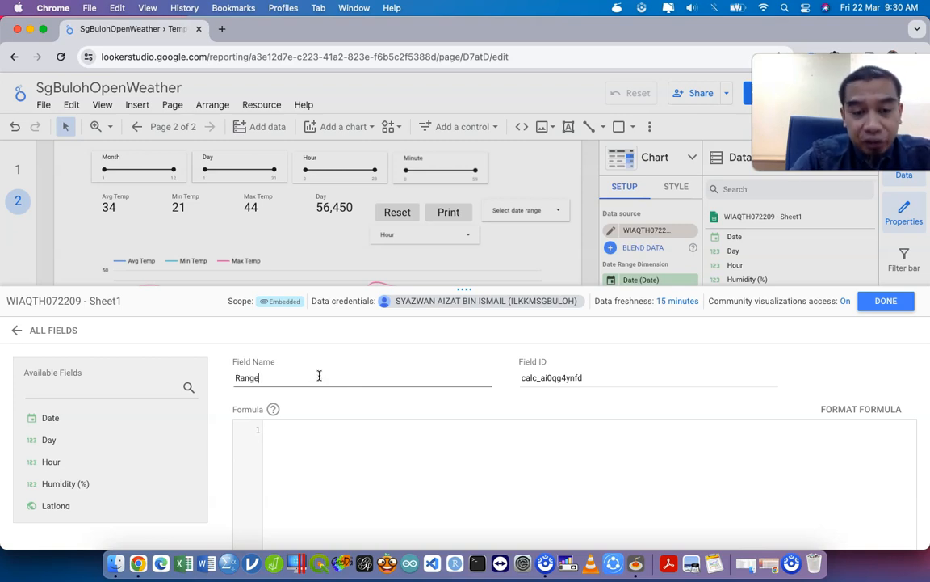
Try RANGE() as the Range field's formula, and clear it again
click(343, 429)
text(RANGE)
click(357, 436)
scroll(370, 450, down, 2)
text(E)
scroll(370, 452, up, 1)
text(()
click(365, 428)
scroll(366, 428, down, 1)
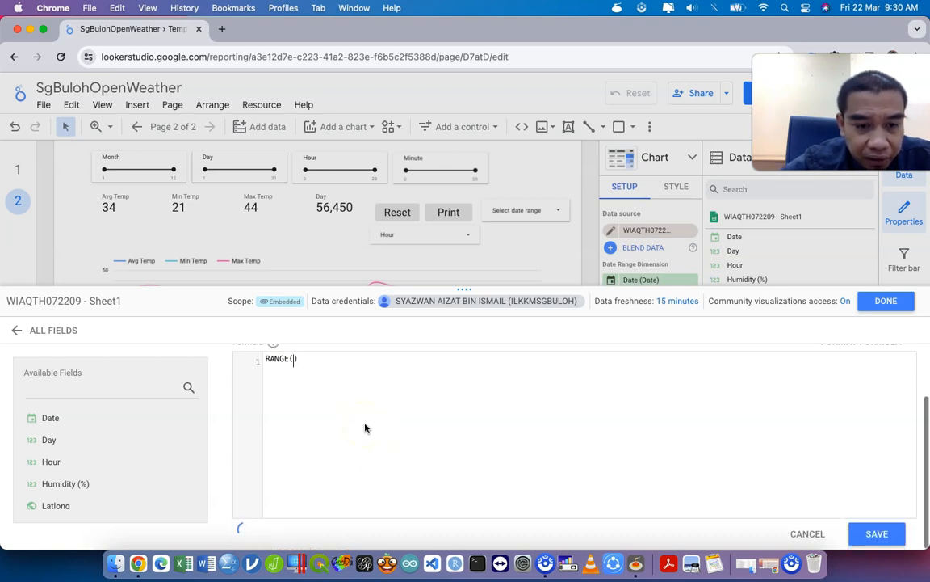
click(357, 396)
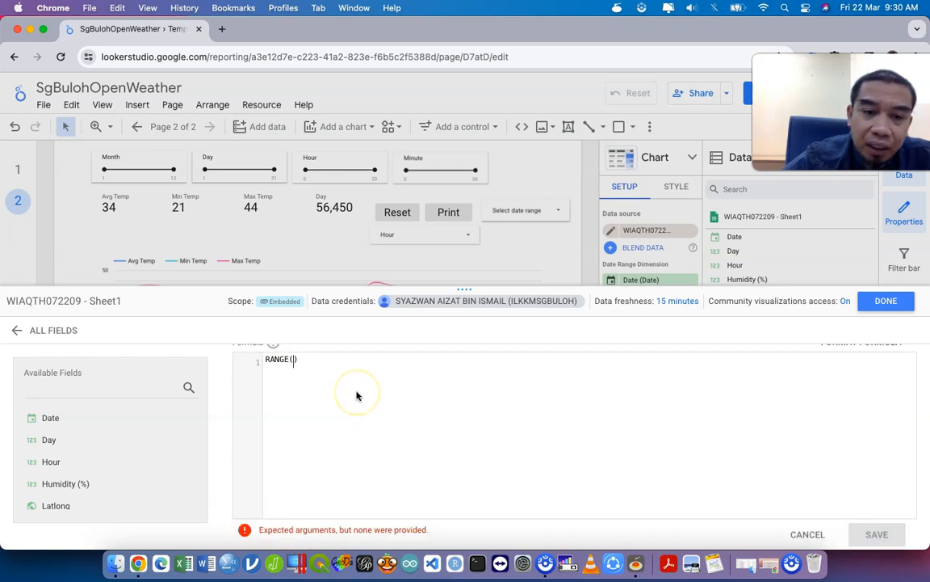
key(BackSpace)
key(BackSpace)
key(BackSpace)
key(BackSpace)
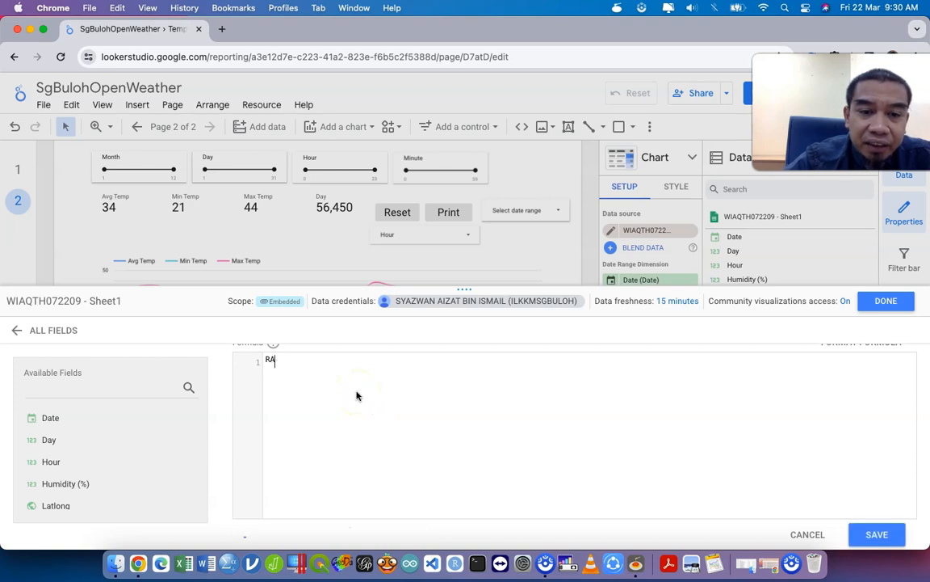
key(BackSpace)
key(BackSpace)
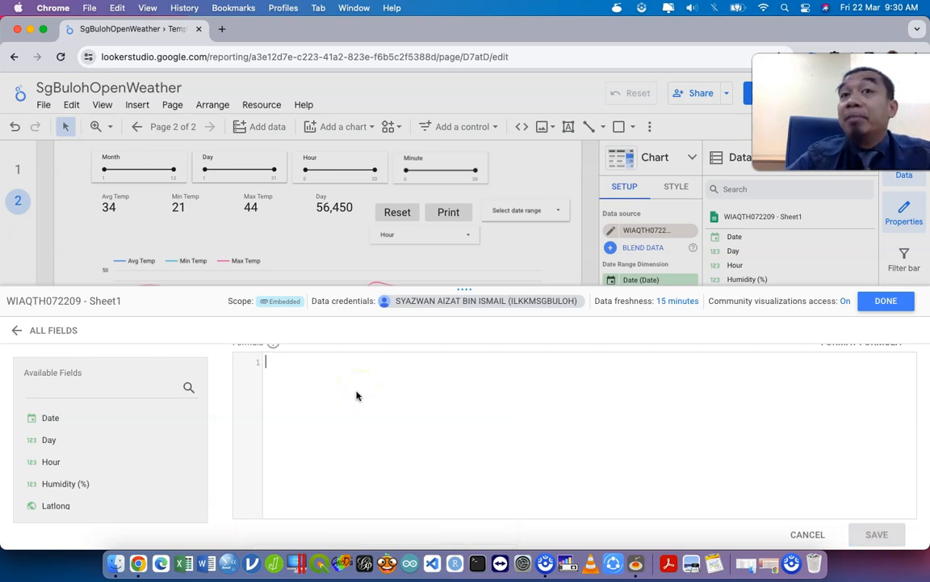
Enter MAX(Temperature (Celcius))-MIN(Temperature (Celcius)) as the Range field's formula
text(MAX)
click(377, 412)
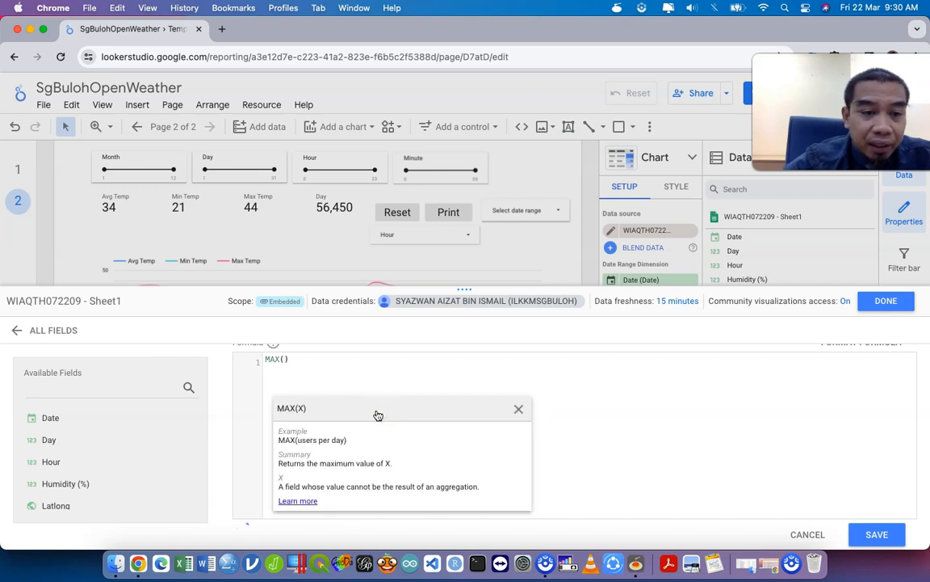
scroll(118, 457, down, 3)
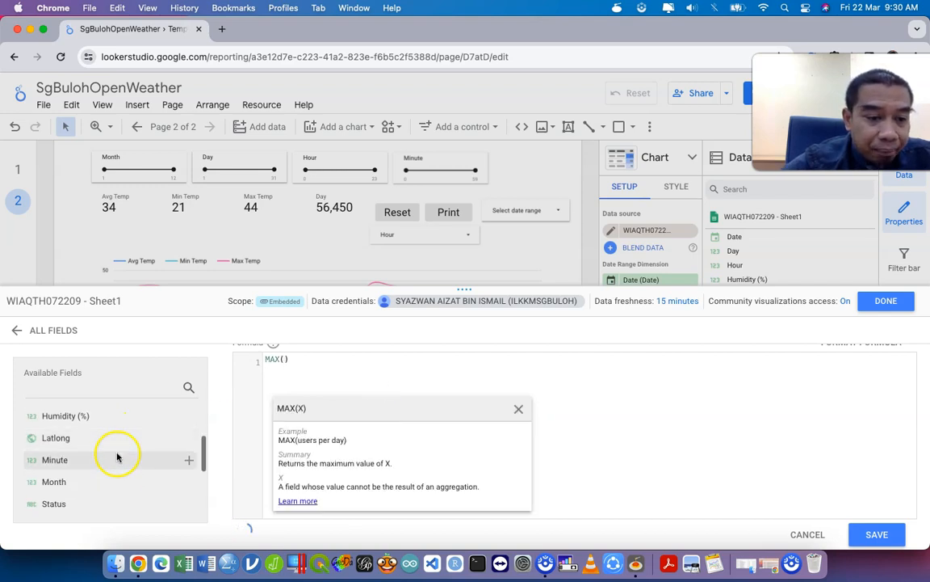
click(108, 480)
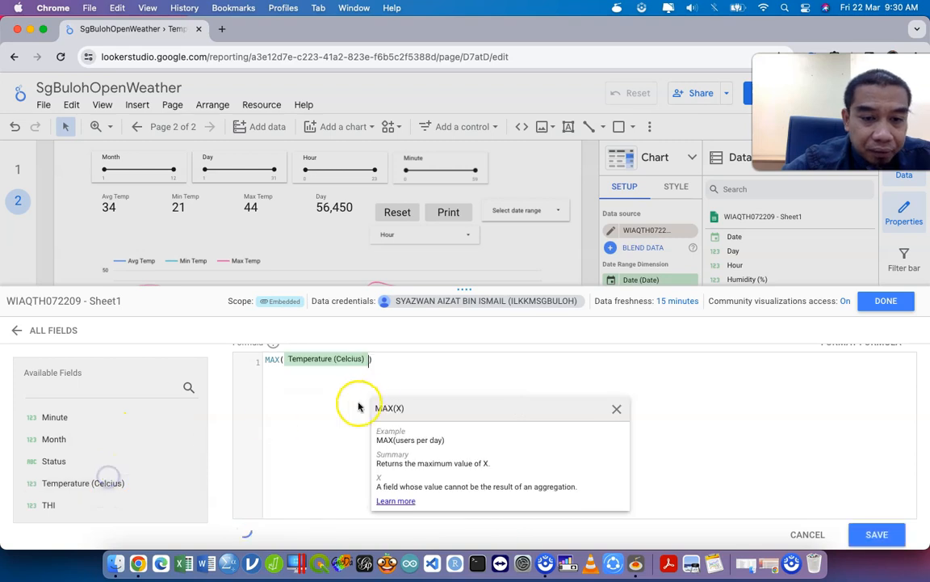
click(406, 360)
text(-)
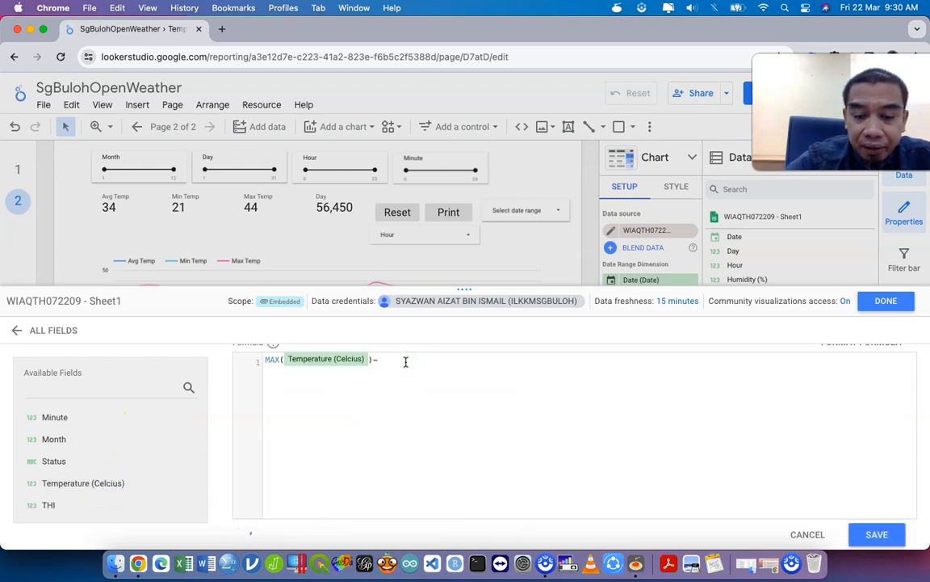
text(MI)
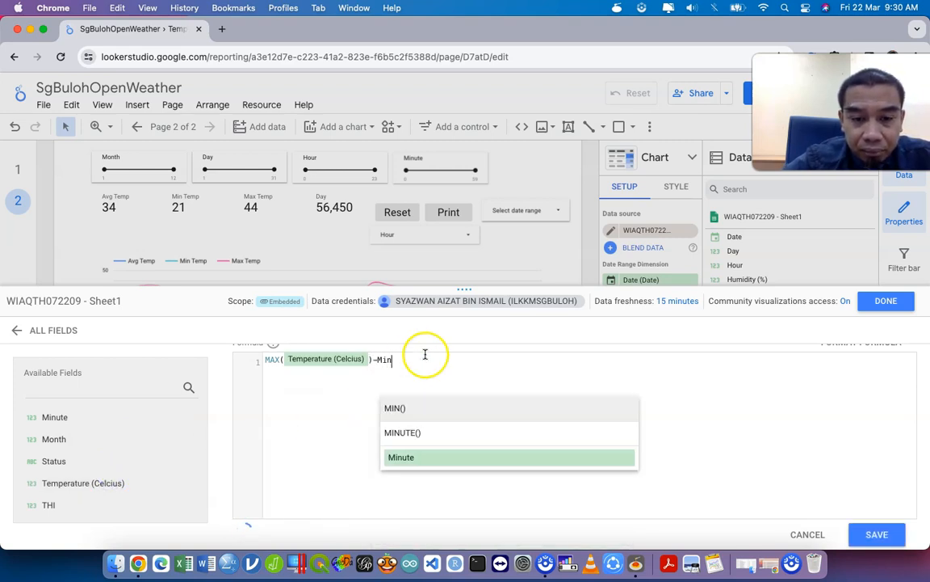
click(438, 404)
click(398, 396)
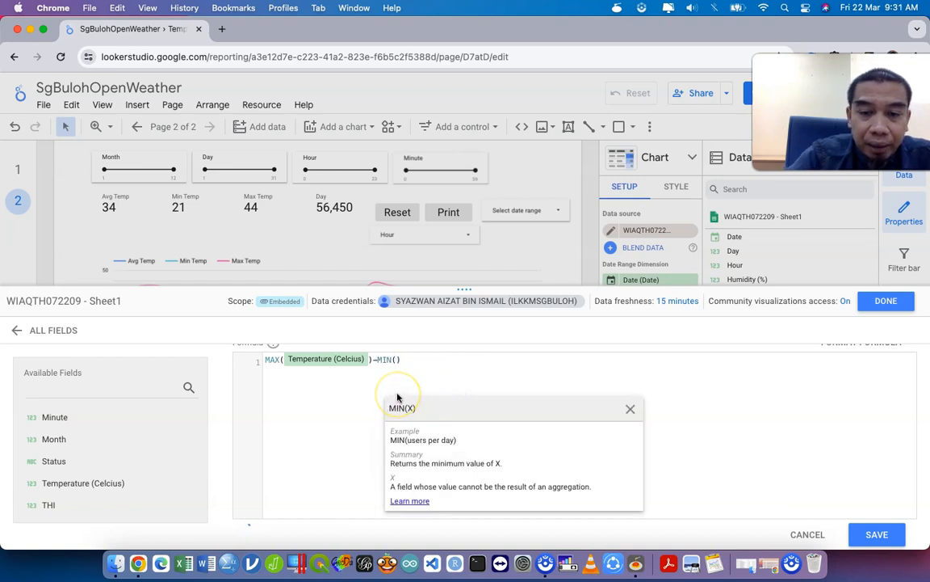
text(Tem)
click(449, 438)
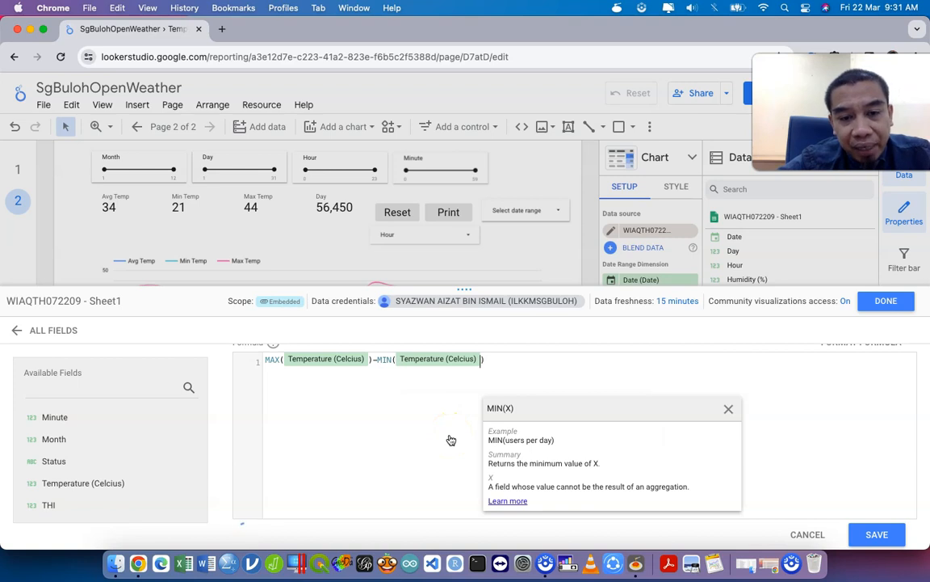
Save the Range calculated field and close the field editor
scroll(451, 439, up, 3)
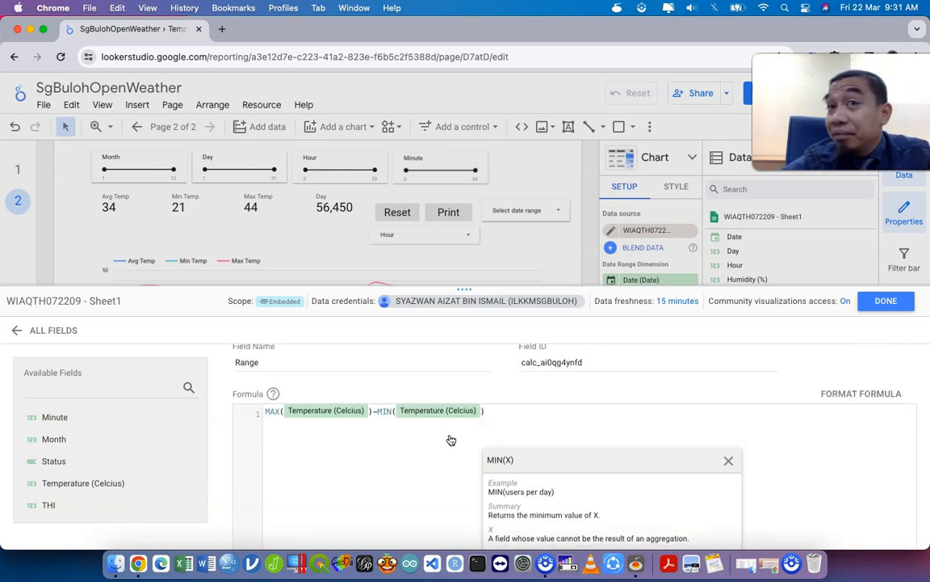
scroll(451, 440, up, 1)
click(362, 426)
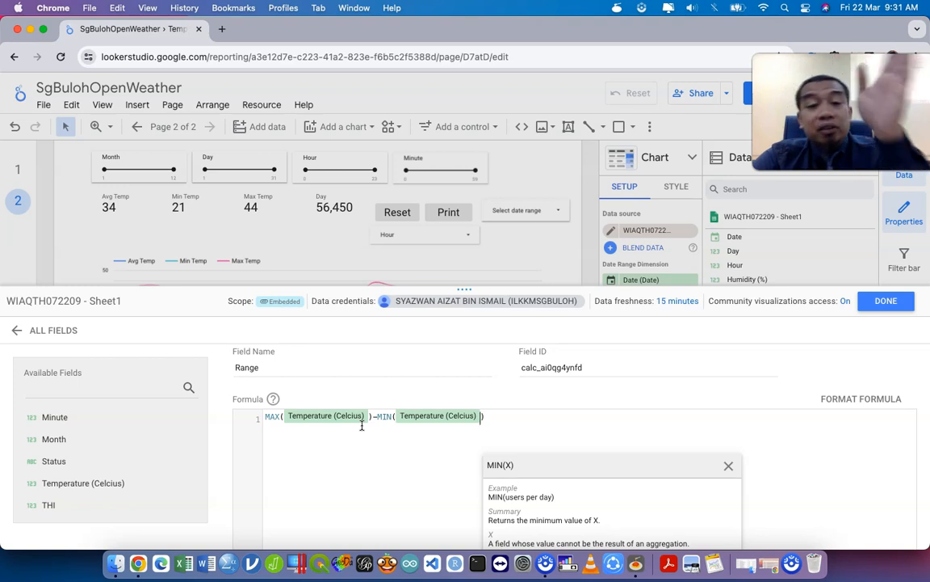
scroll(524, 429, down, 2)
scroll(524, 430, down, 2)
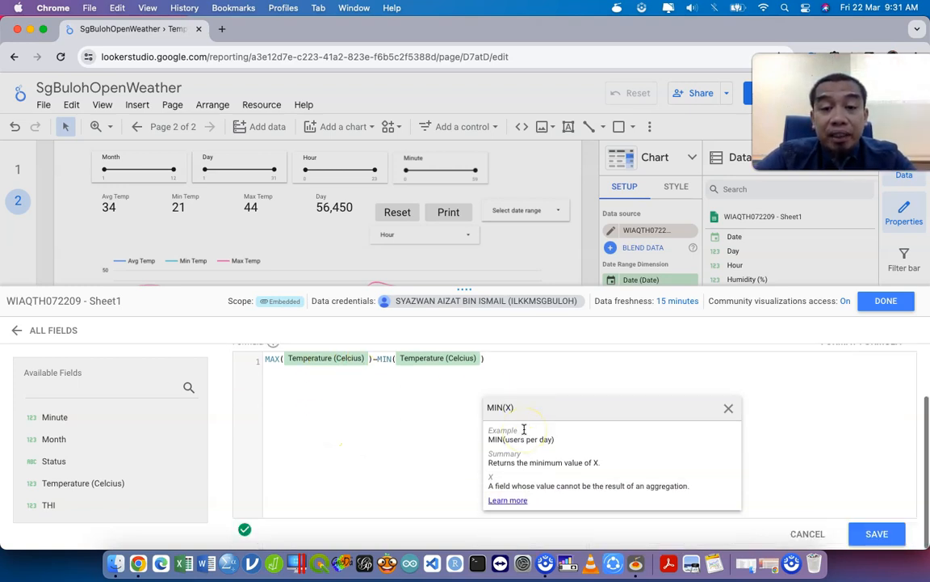
click(879, 533)
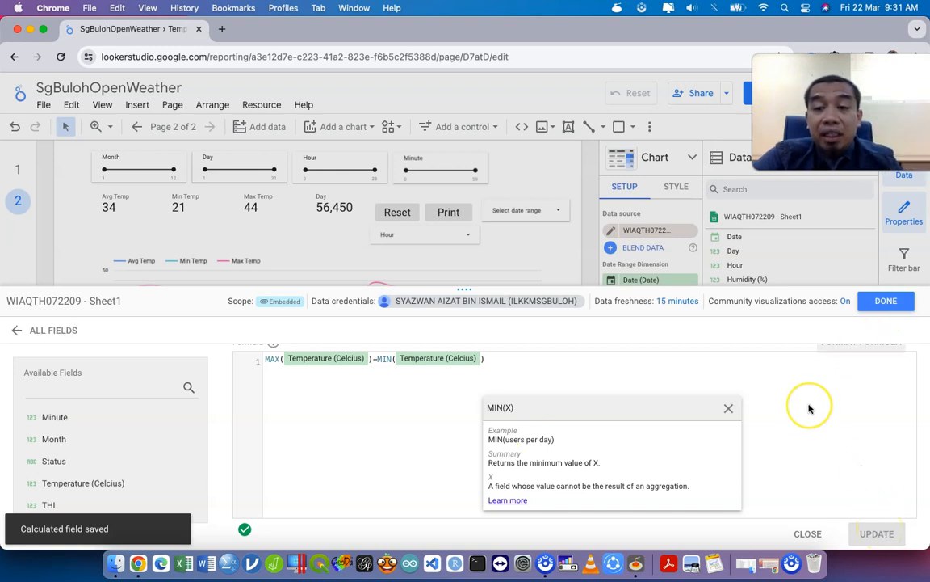
click(880, 299)
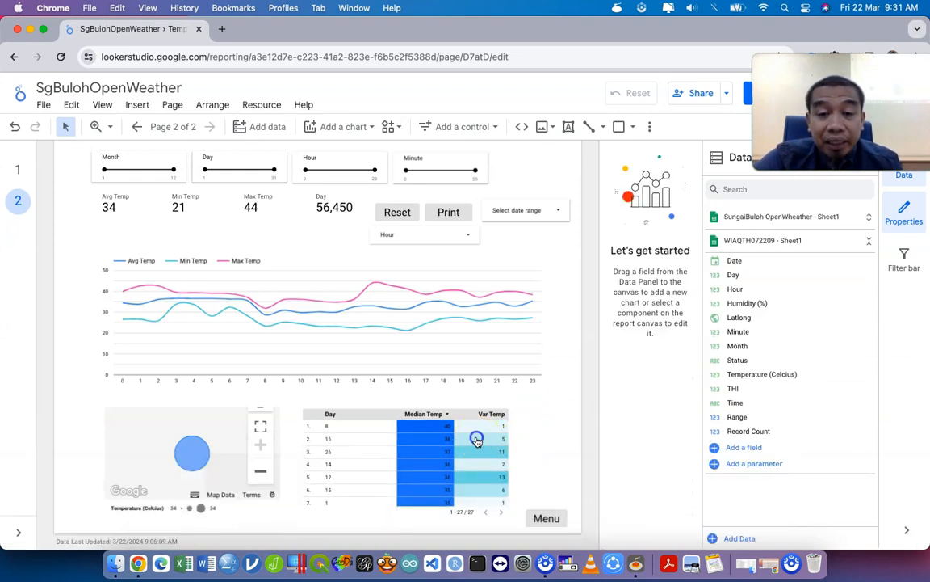
Add Range as the daily table's third metric, named Range with the Number(0) display format
click(502, 449)
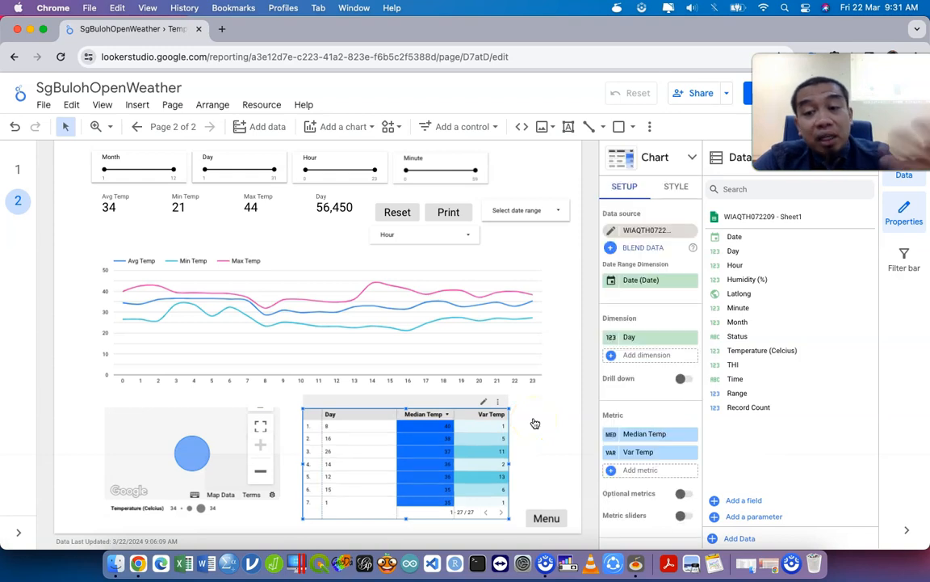
click(640, 469)
text(ra)
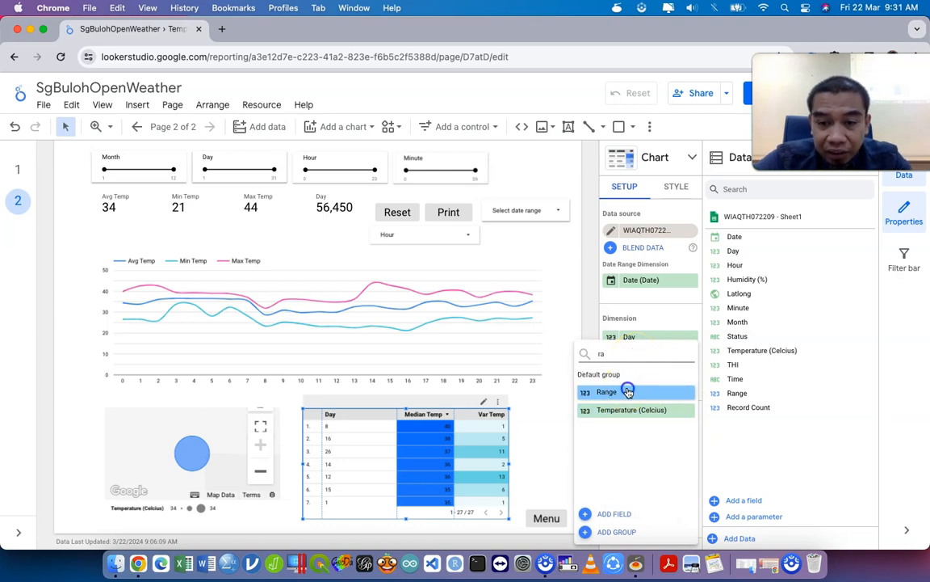
click(628, 392)
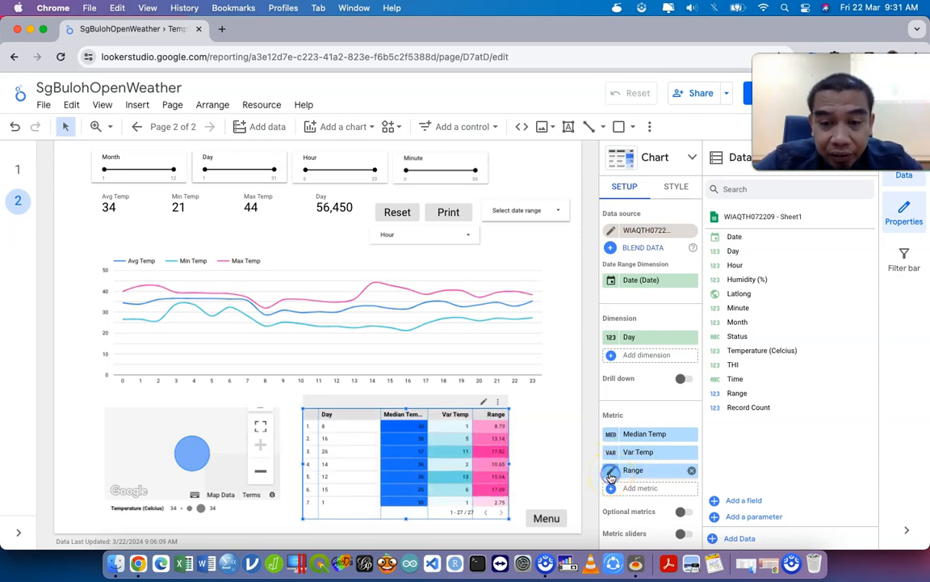
click(612, 474)
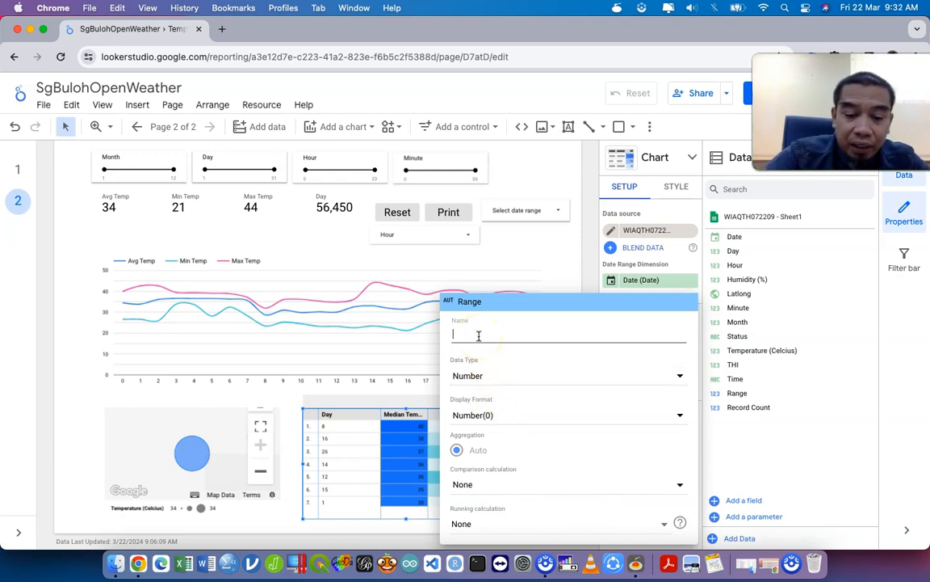
text(Range)
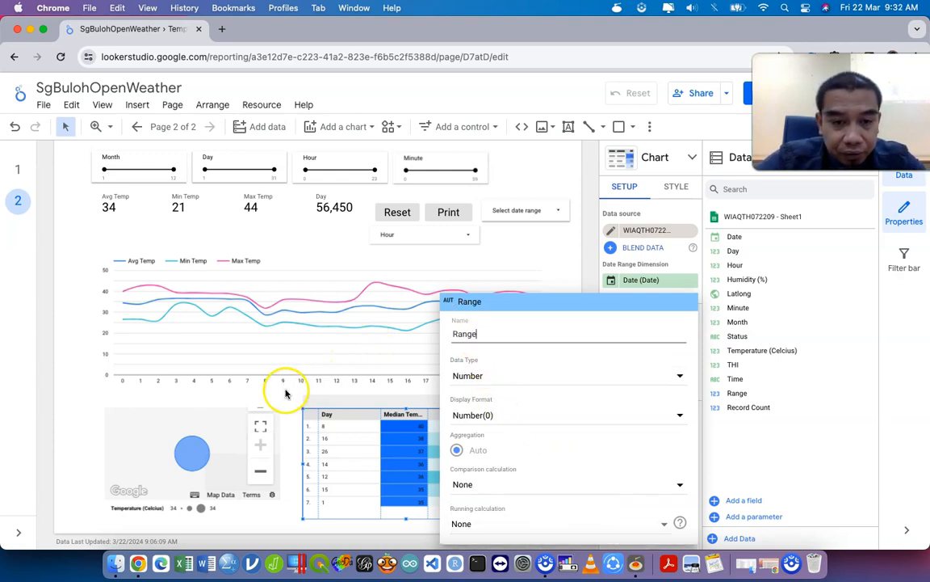
click(285, 394)
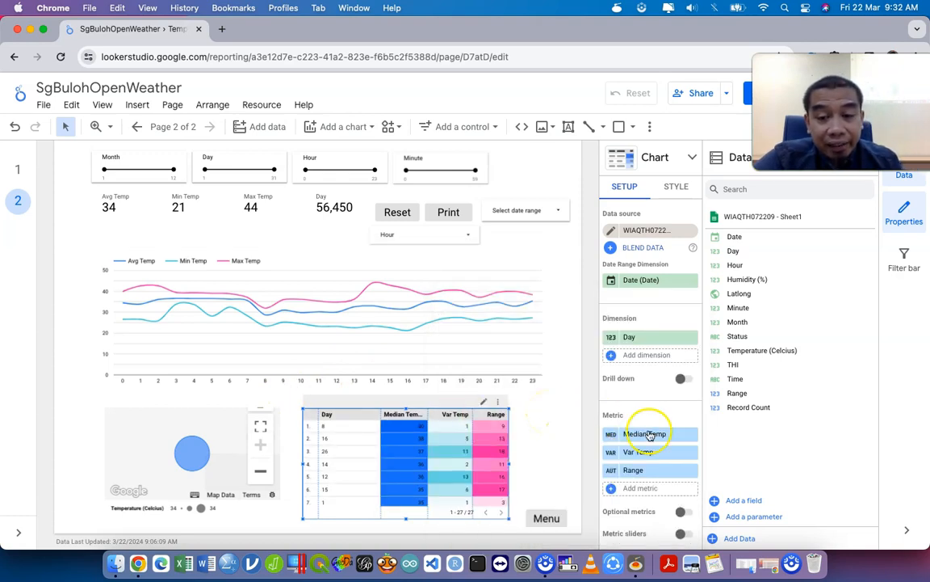
Open the report in view mode and look over the Temperature page down to the daily table
scroll(634, 440, down, 4)
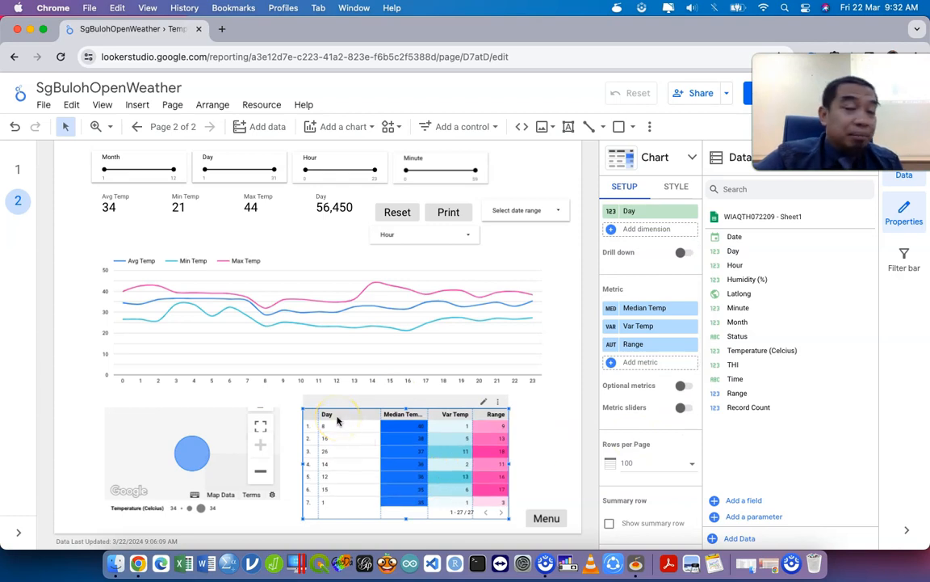
click(748, 98)
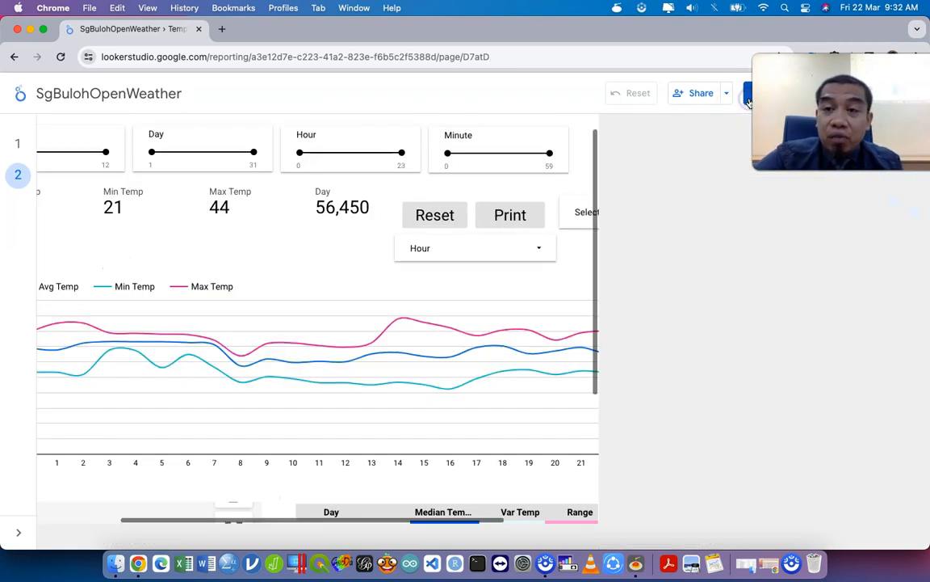
scroll(663, 304, down, 3)
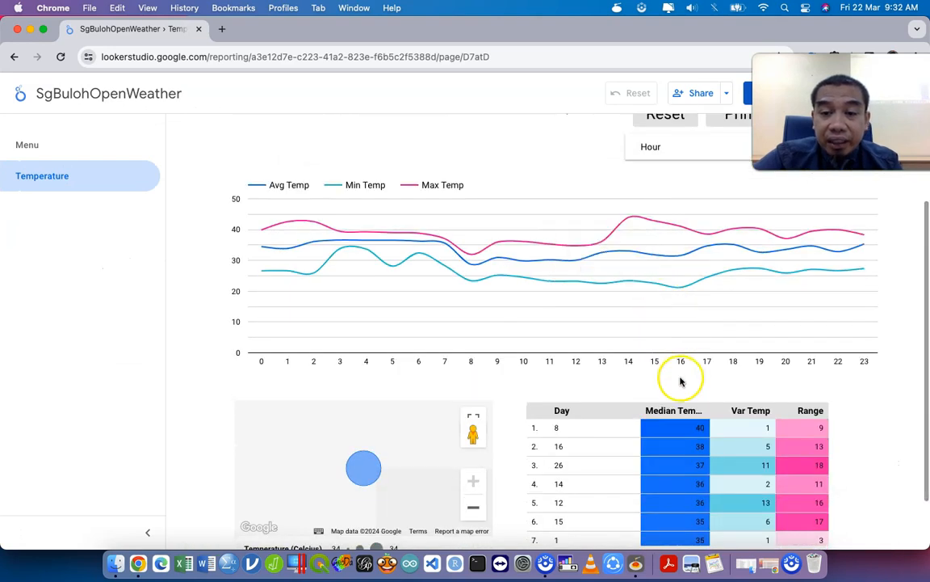
Sort the daily table by descending Day, look through its rows, and re-sort it by descending Var Temp
click(566, 416)
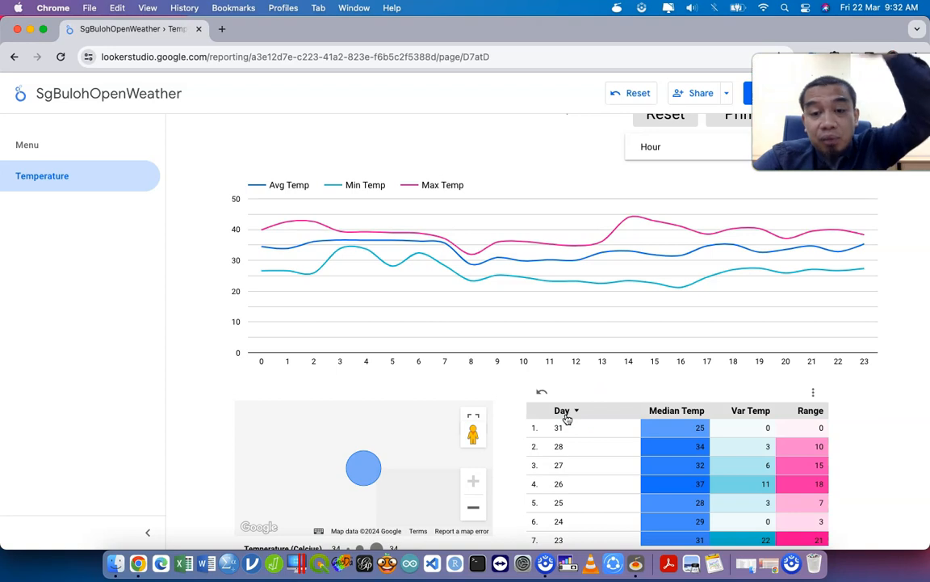
scroll(597, 477, down, 10)
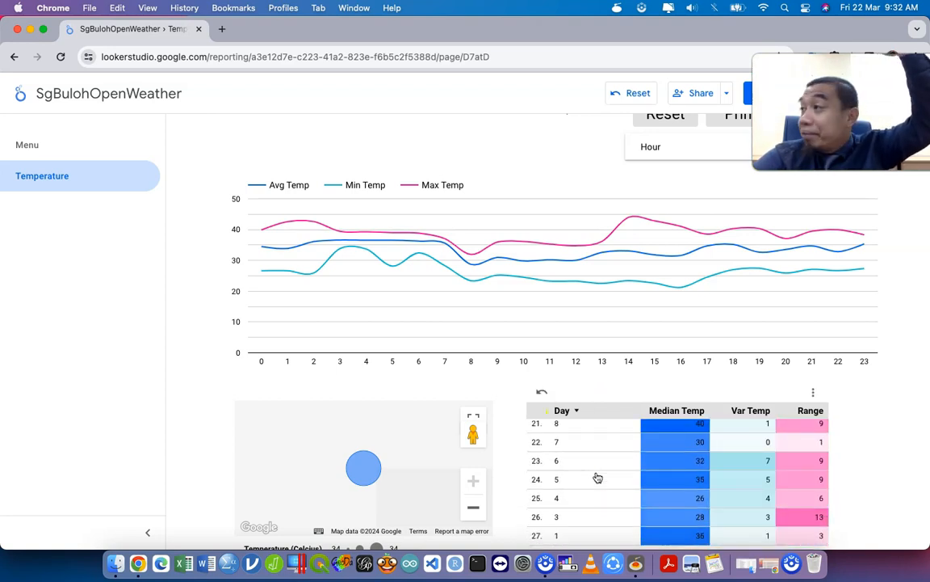
scroll(597, 478, up, 10)
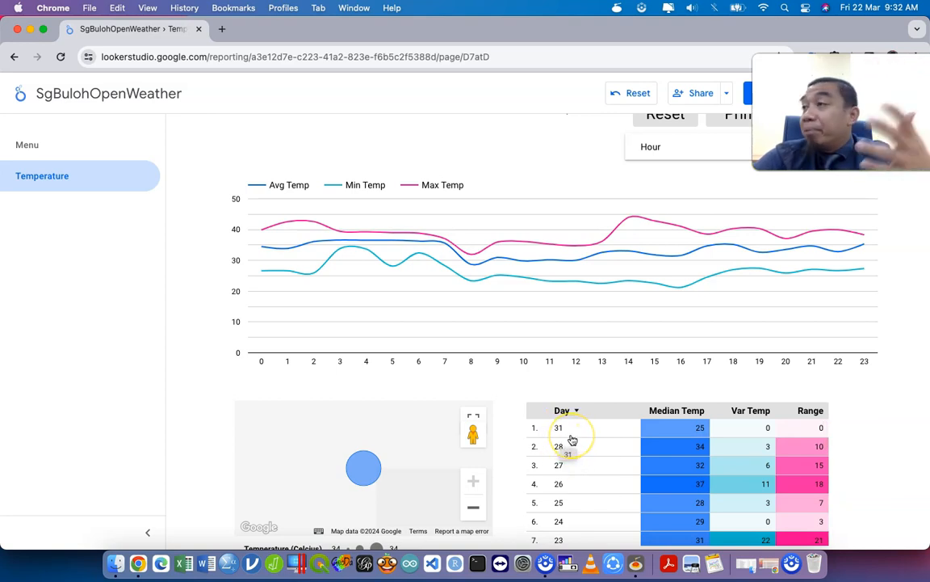
scroll(572, 439, down, 10)
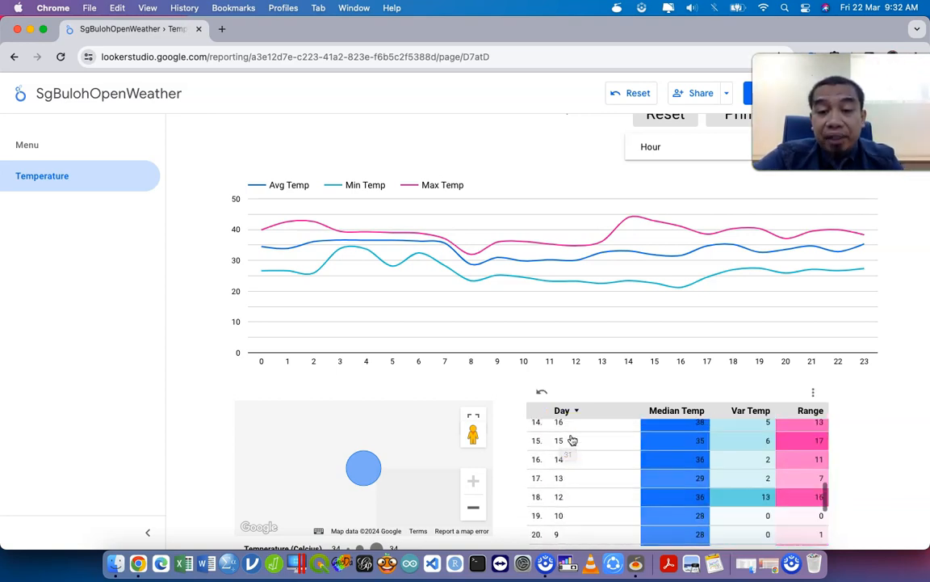
scroll(571, 439, up, 10)
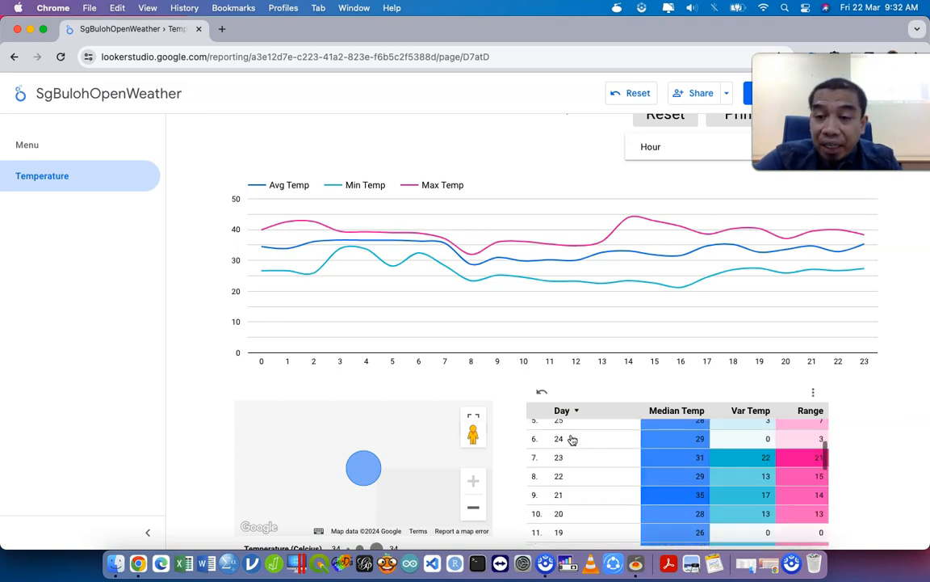
click(768, 413)
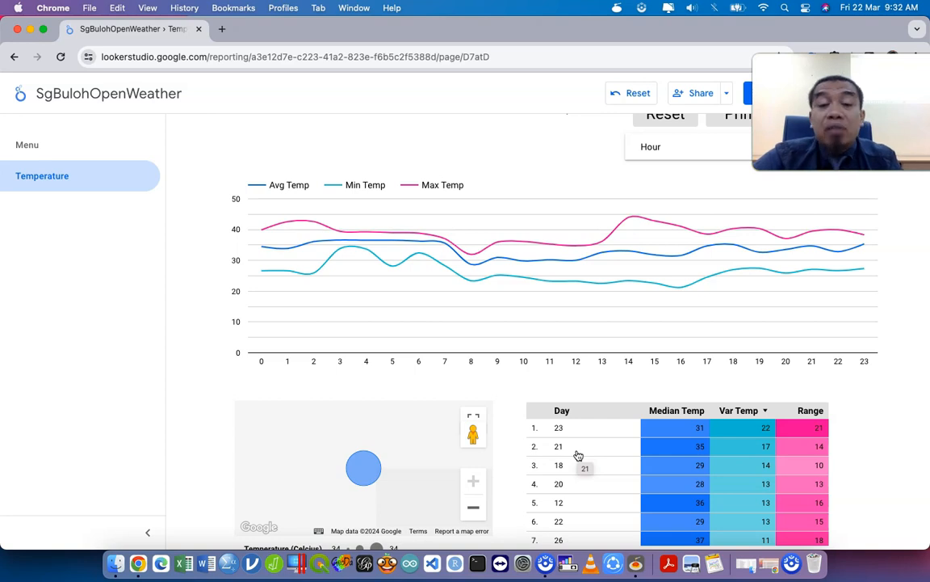
Return the weather report to edit mode, and present the Surveillance of Dengue in District A report from the other Looker Studio window
click(747, 94)
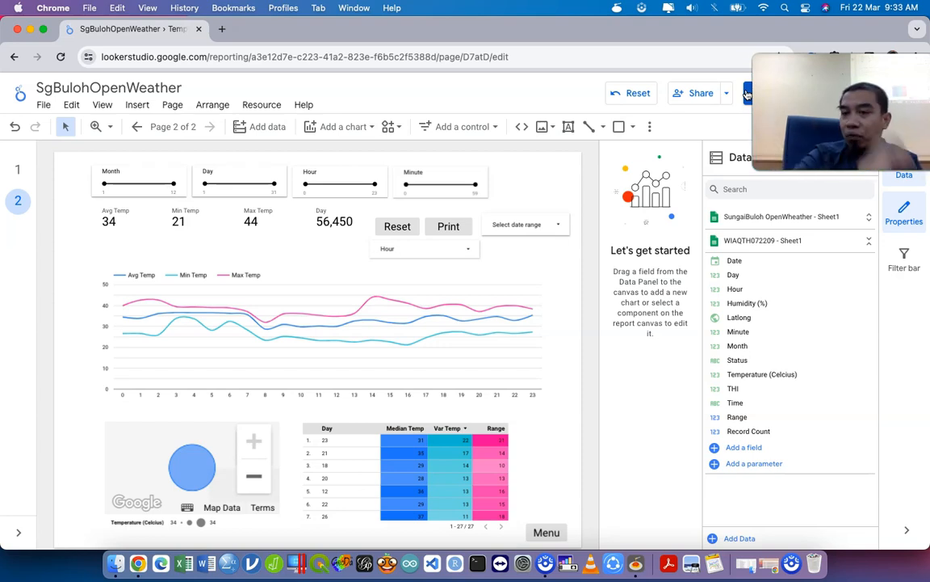
key(ctrl+Up)
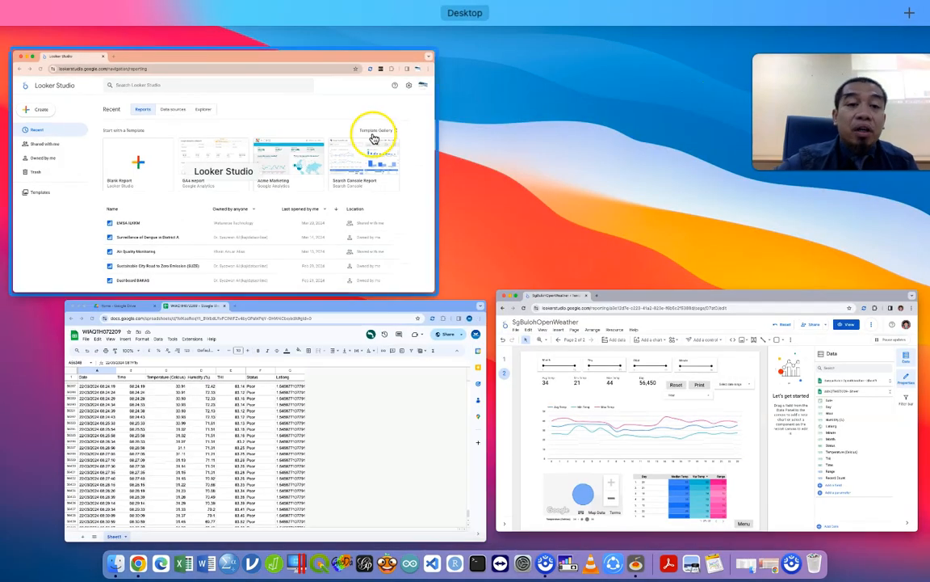
click(371, 138)
click(292, 431)
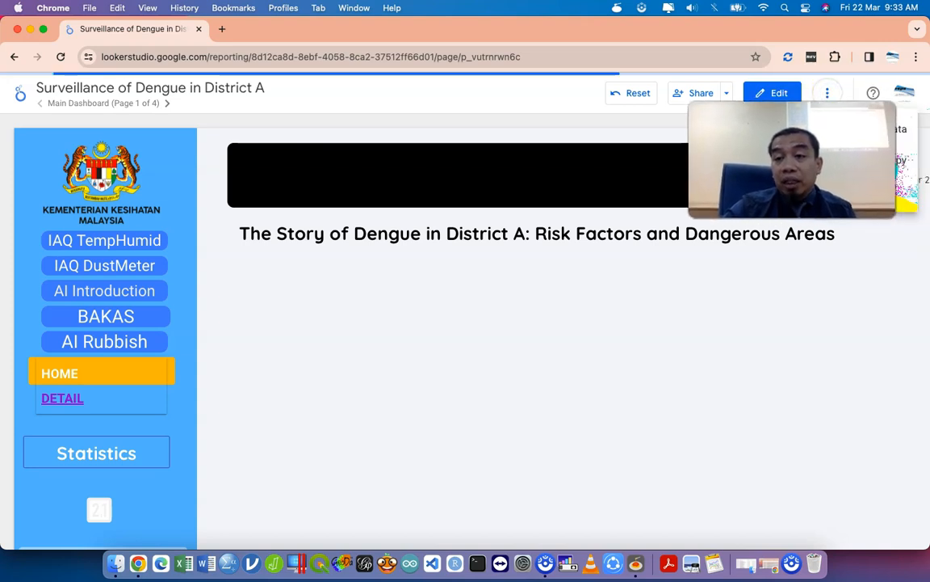
click(827, 93)
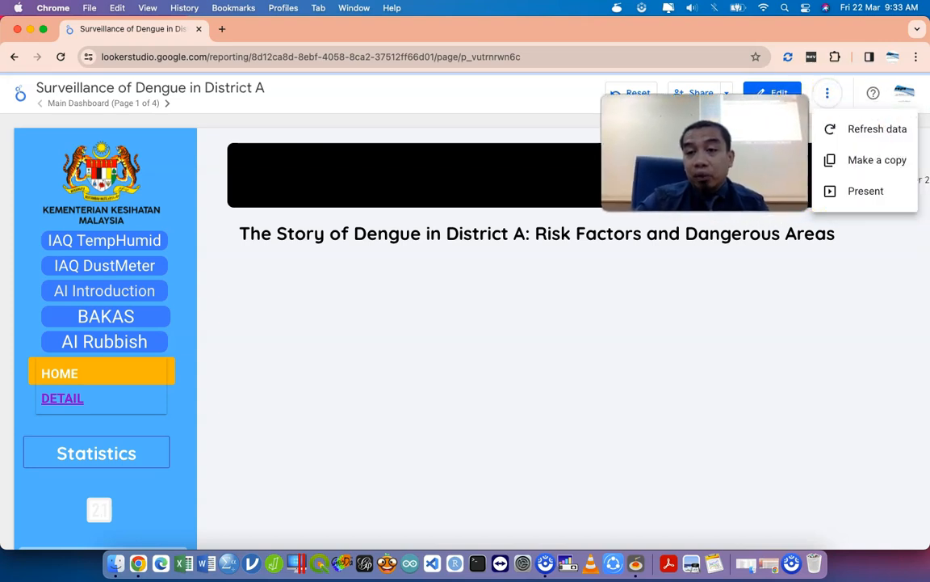
click(848, 192)
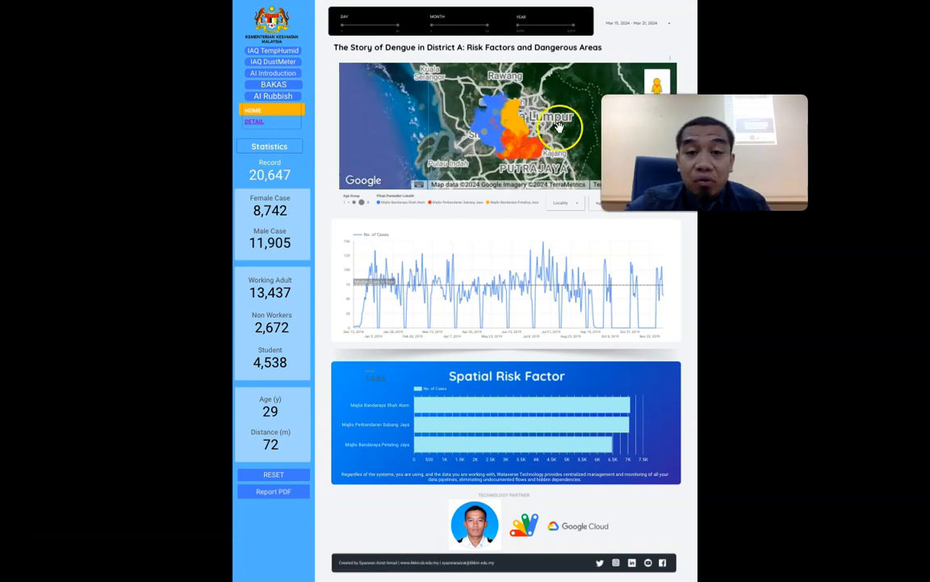
Examine the dengue map and charts filtered to Majlis Bandaraya Shah Alam and a narrower day range, and reset the filters
scroll(514, 132, up, 3)
scroll(504, 125, down, 4)
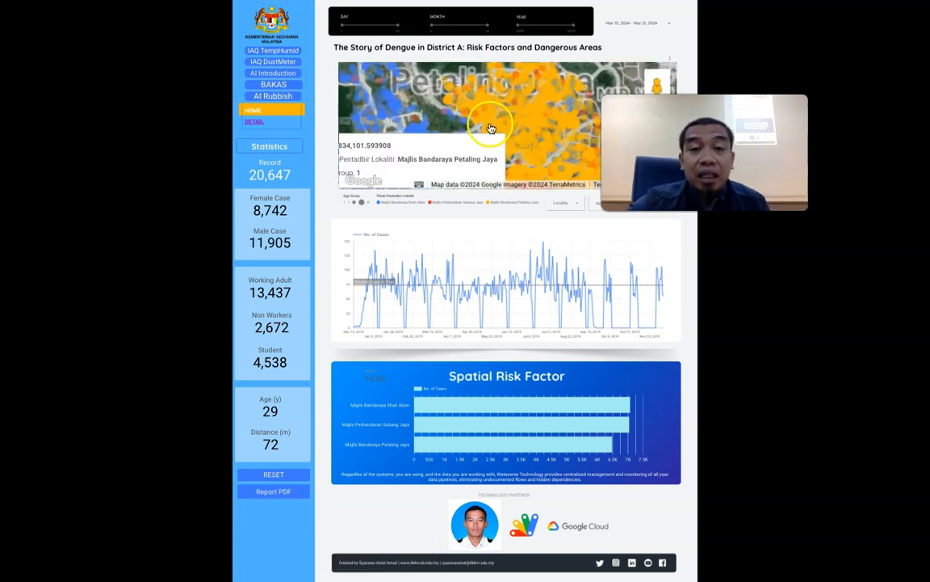
click(392, 205)
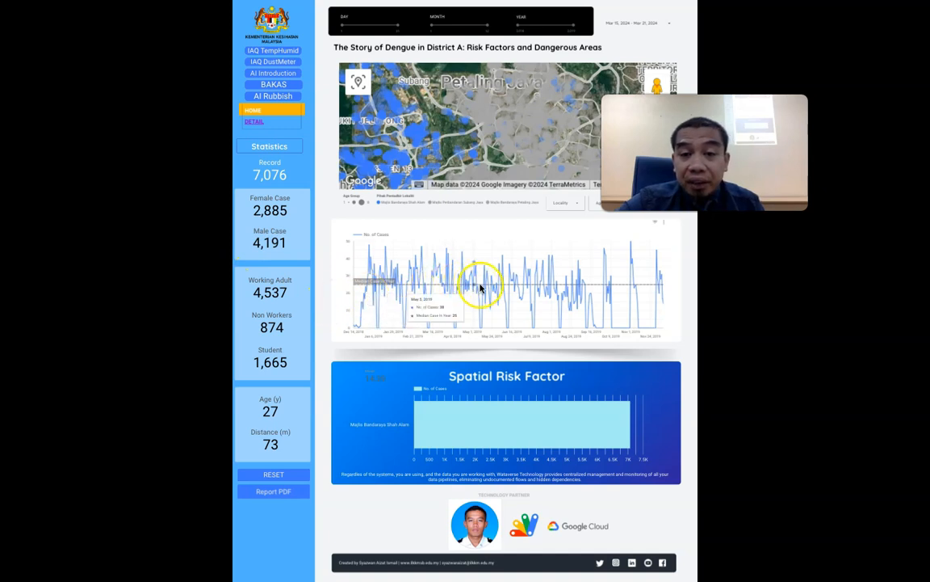
click(275, 144)
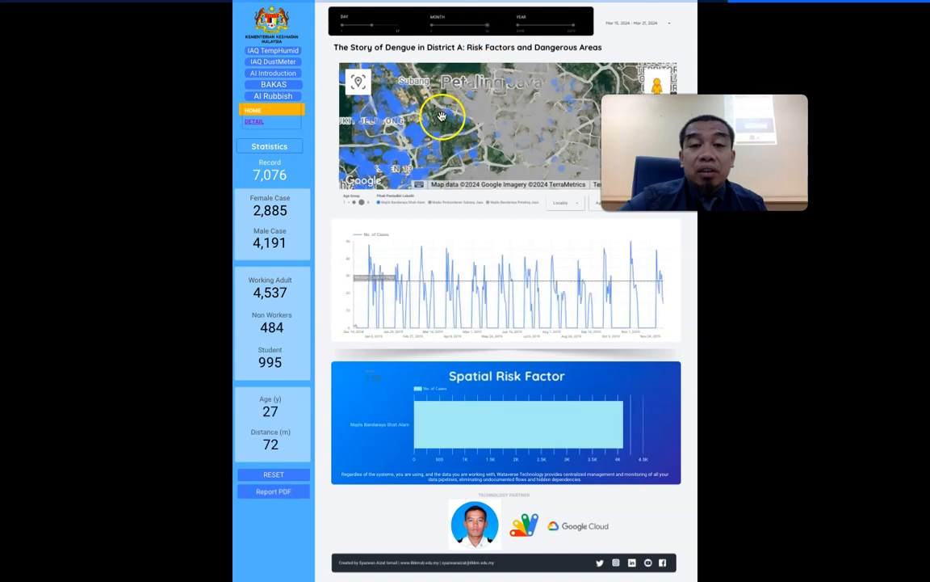
click(284, 480)
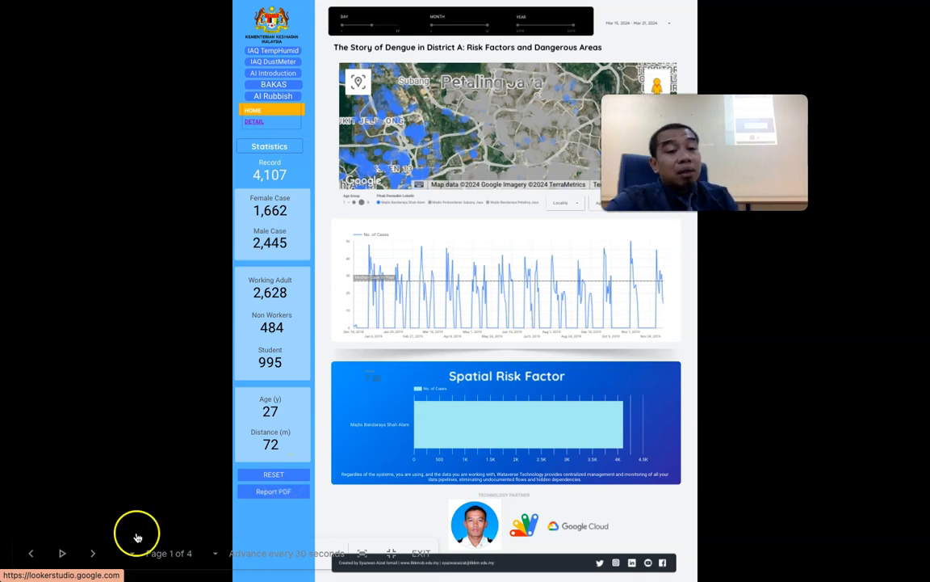
Go through pages 2 and 3 of the presentation and examine the Surveillance Data map's district boundaries
click(91, 554)
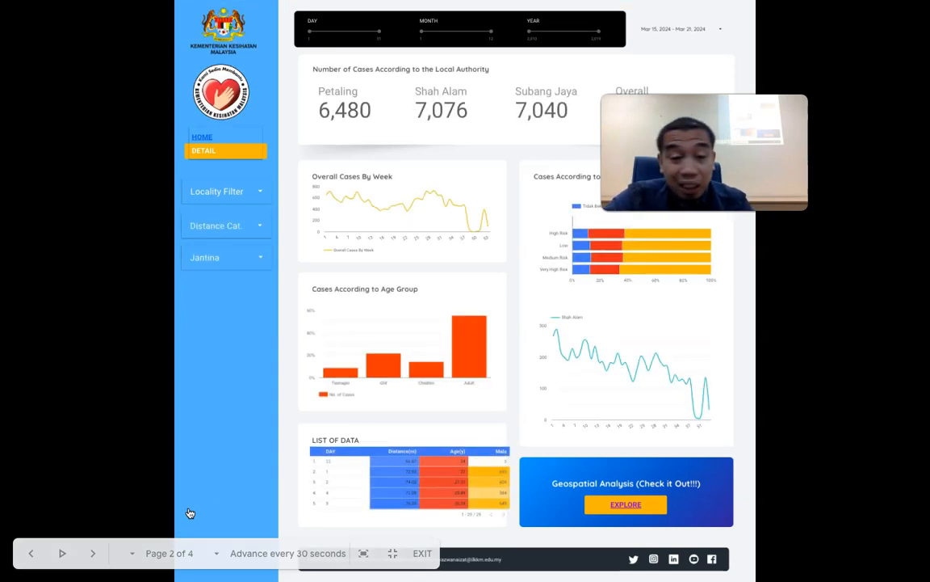
click(93, 552)
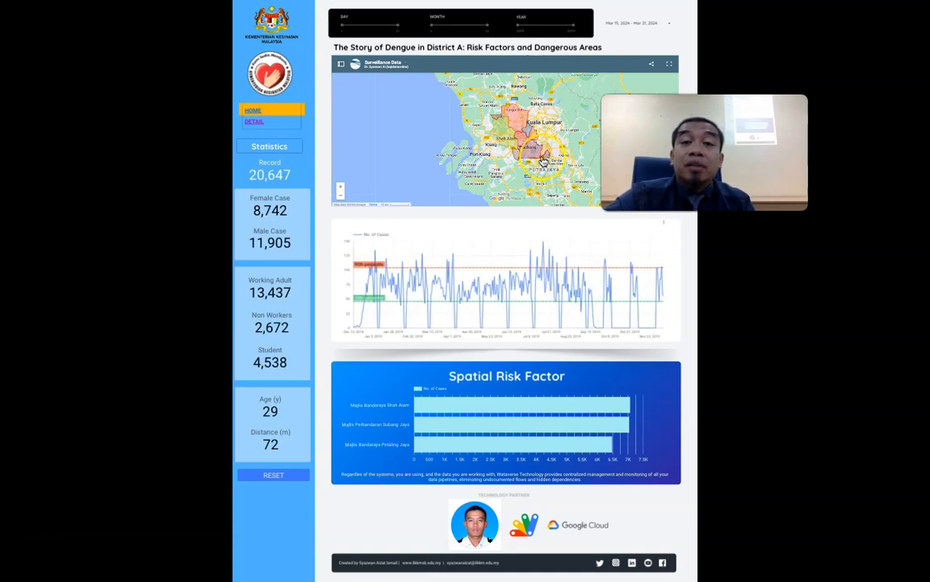
scroll(543, 162, up, 2)
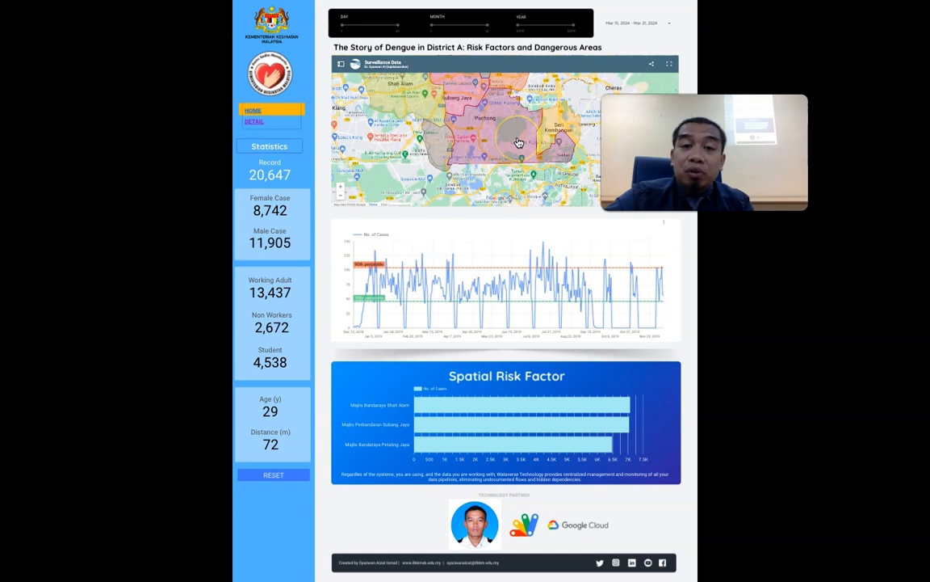
scroll(519, 143, down, 2)
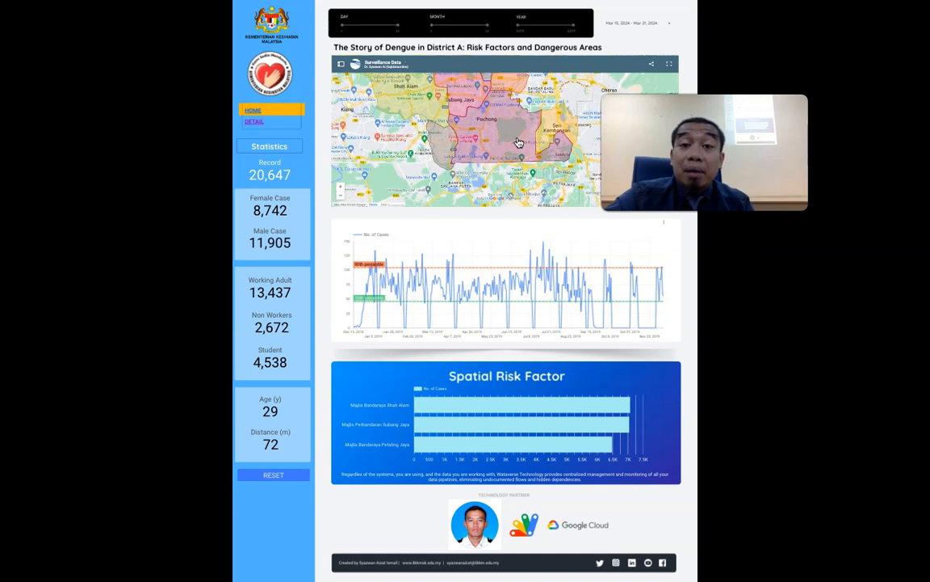
drag(587, 128, 590, 158)
mouse_move(321, 390)
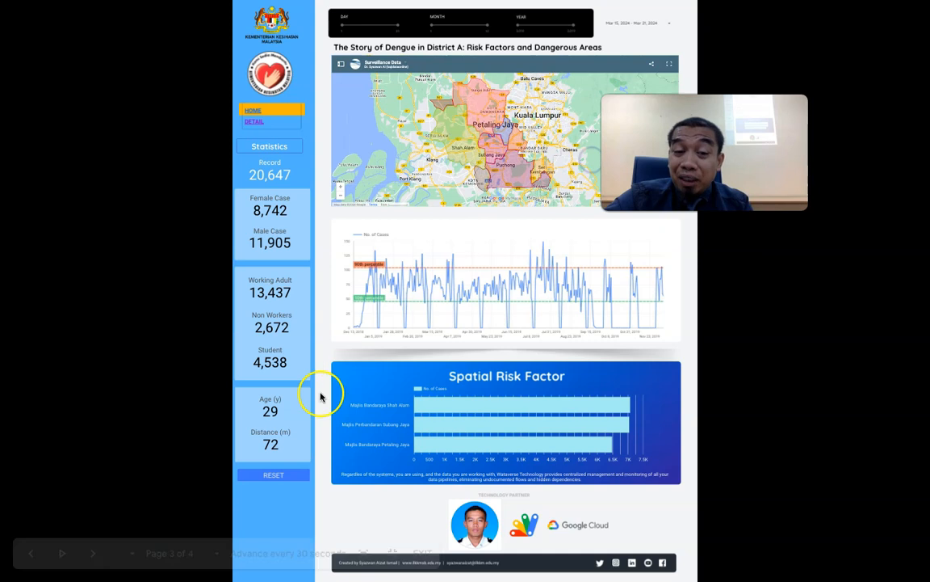
Explore the Sabah case map on page 4 with the KINABATANGAN district selected, and exit the presentation
click(94, 556)
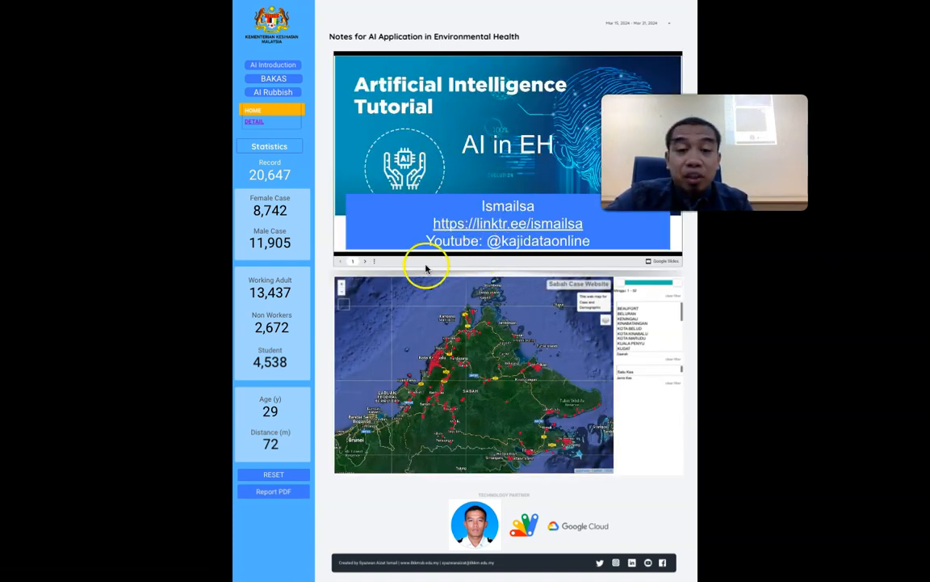
click(510, 454)
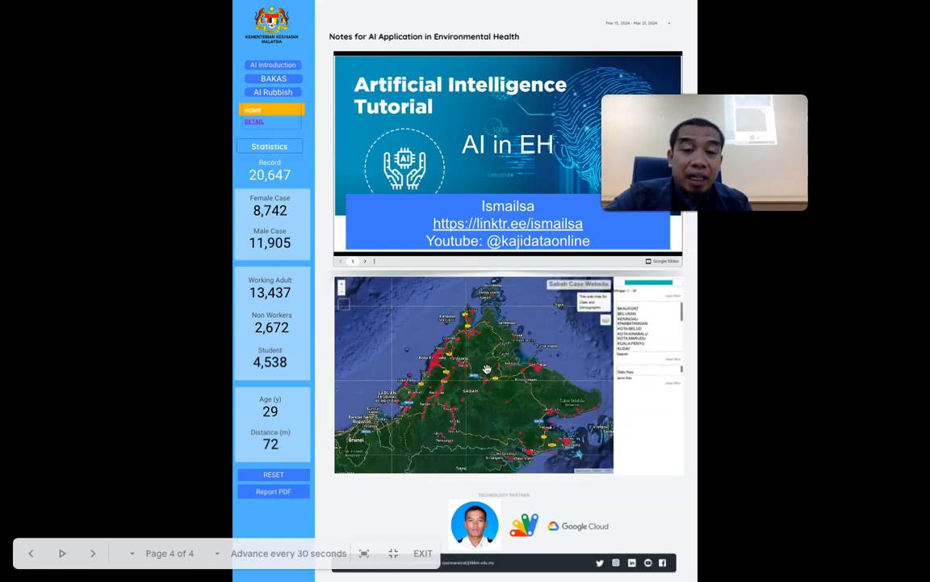
scroll(487, 368, up, 3)
drag(487, 369, 592, 367)
click(639, 325)
drag(522, 383, 484, 402)
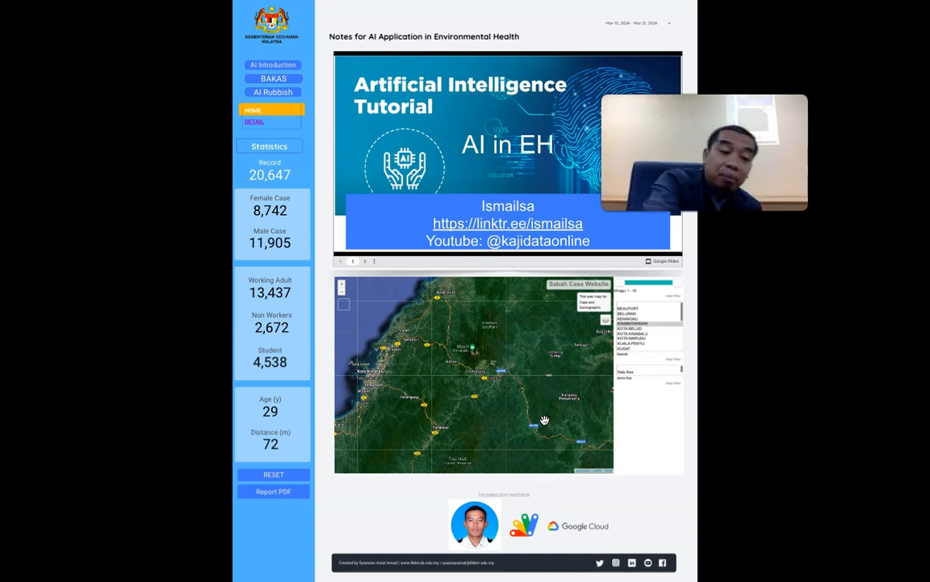
key(Escape)
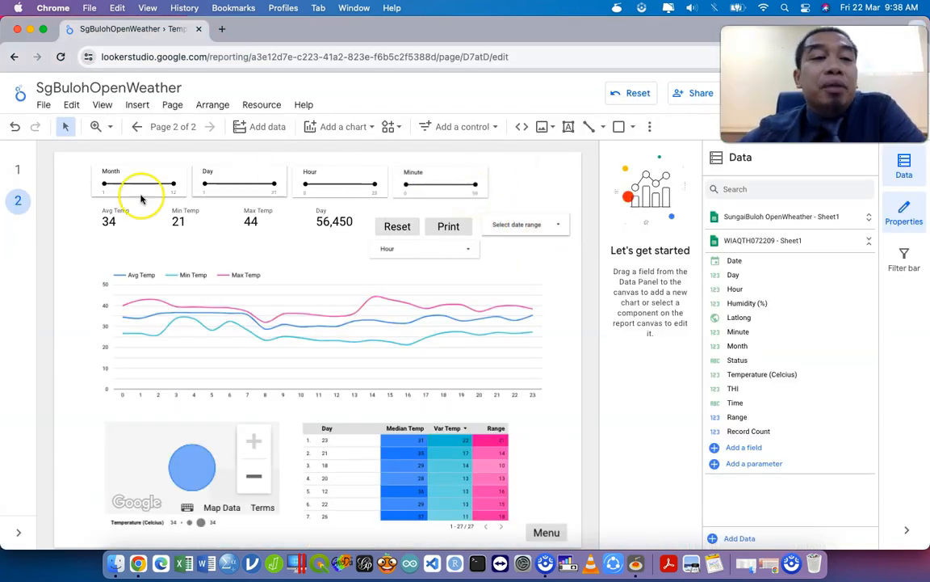
Draw a URL embed frame beside the Temperature button on the SgBulohOpenWeather report's Menu page
click(18, 173)
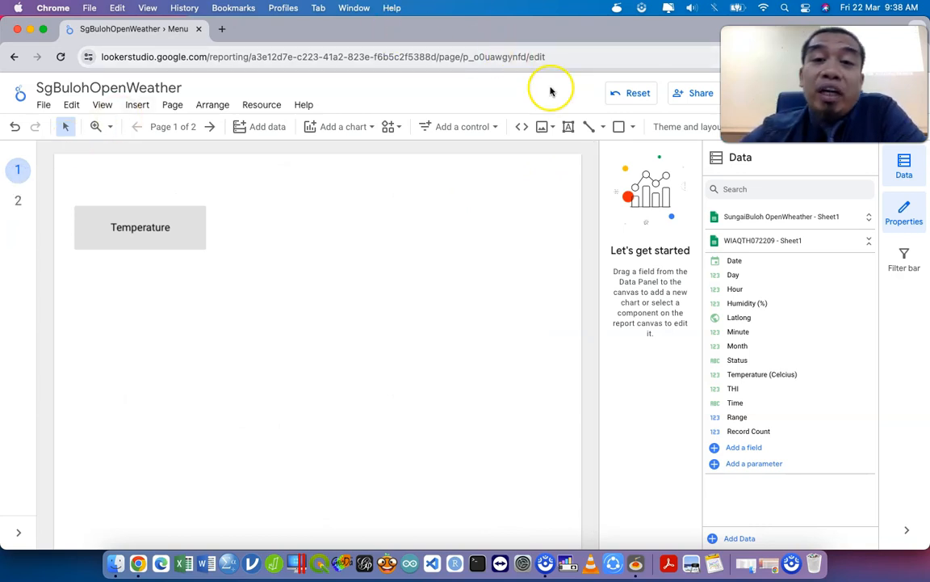
click(522, 127)
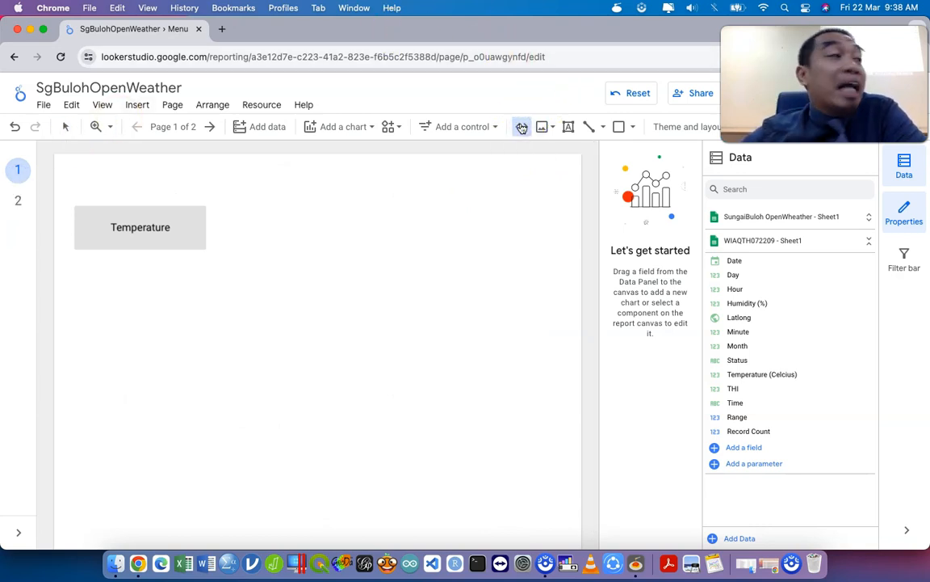
drag(238, 208, 506, 348)
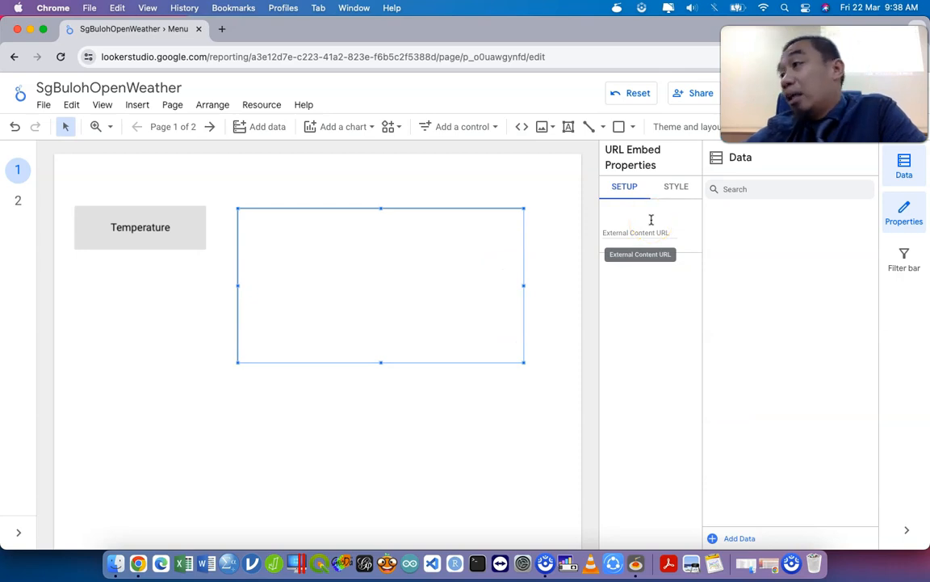
Search the web for youtube in a new browser tab and open the YouTube home page
click(222, 29)
text(youtube)
key(Delete)
key(Return)
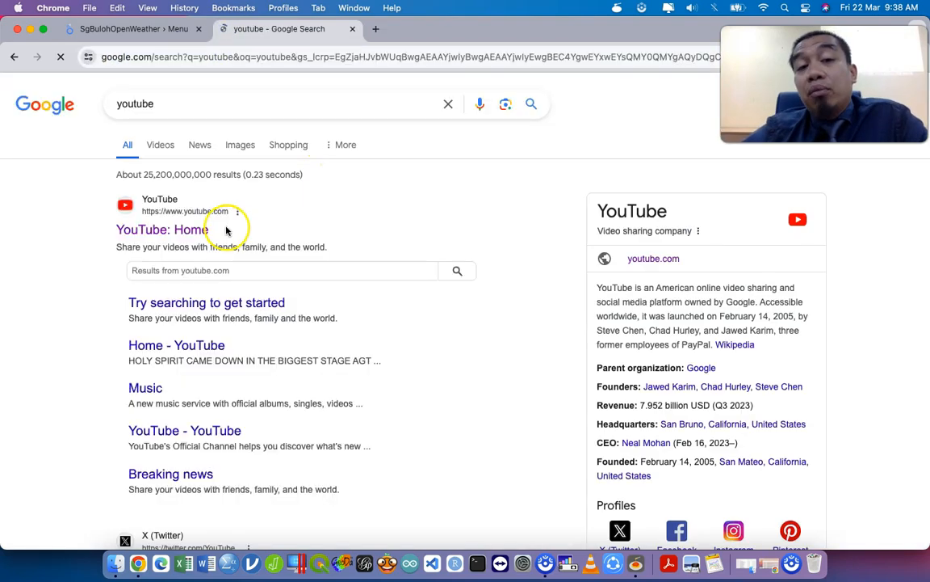
click(192, 232)
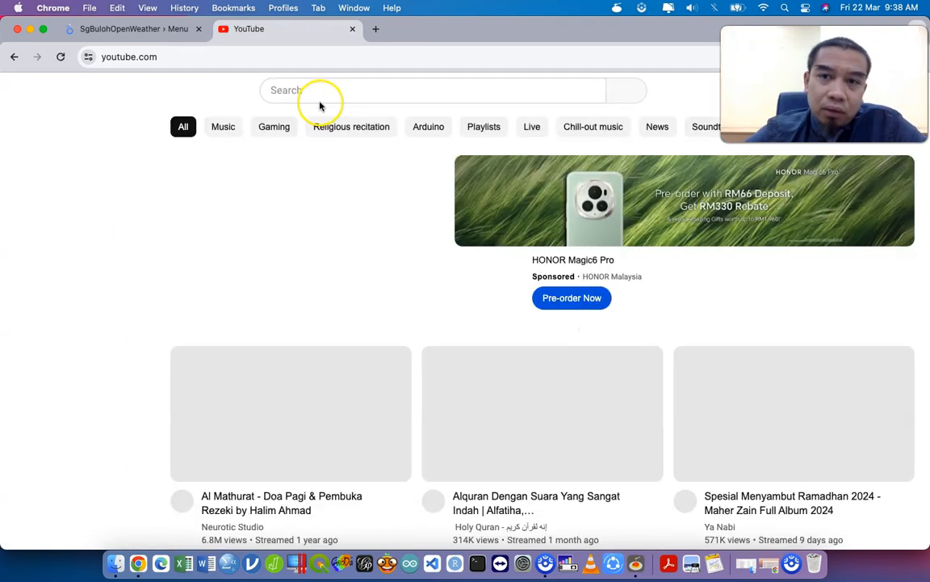
Search YouTube for ehru2172
click(317, 92)
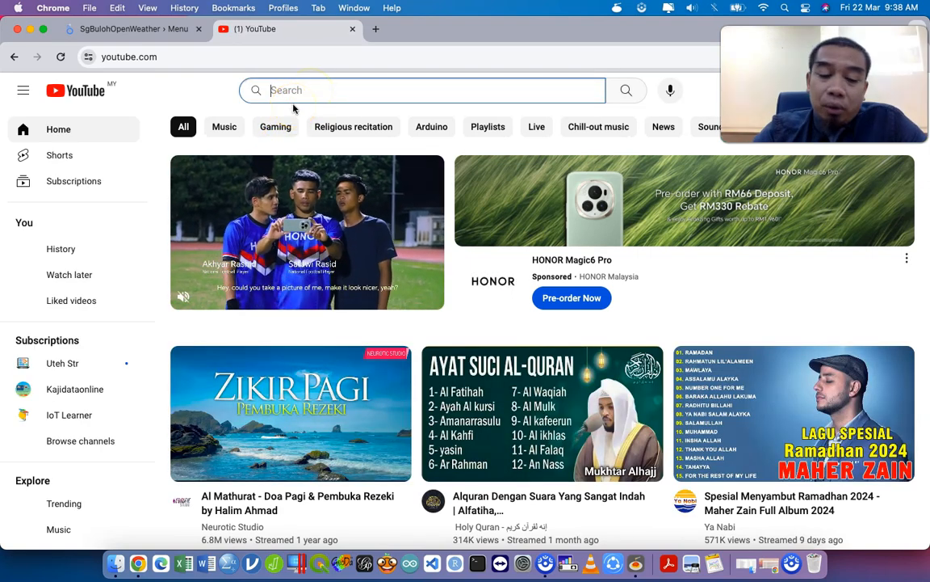
text(vi)
key(BackSpace)
key(BackSpace)
text(ehru21)
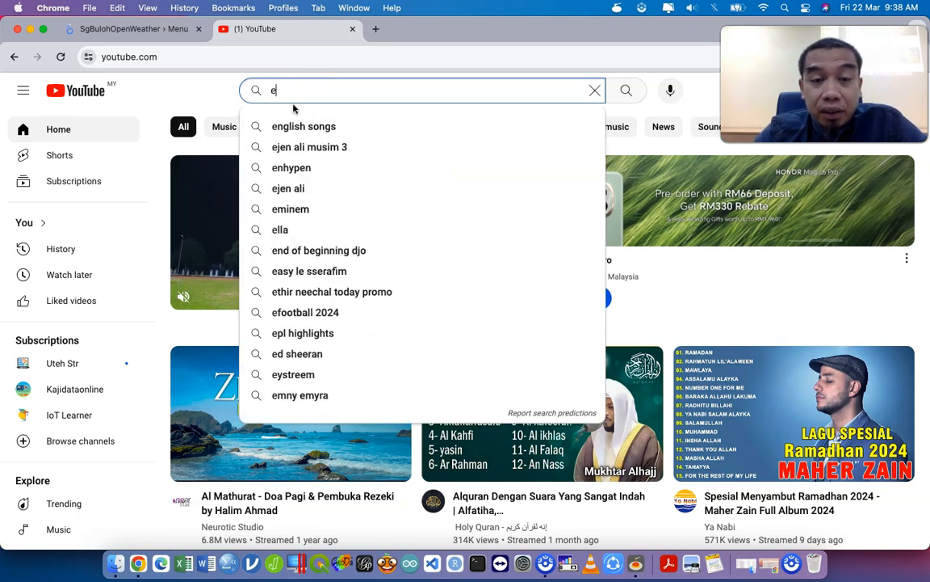
text(72)
key(Return)
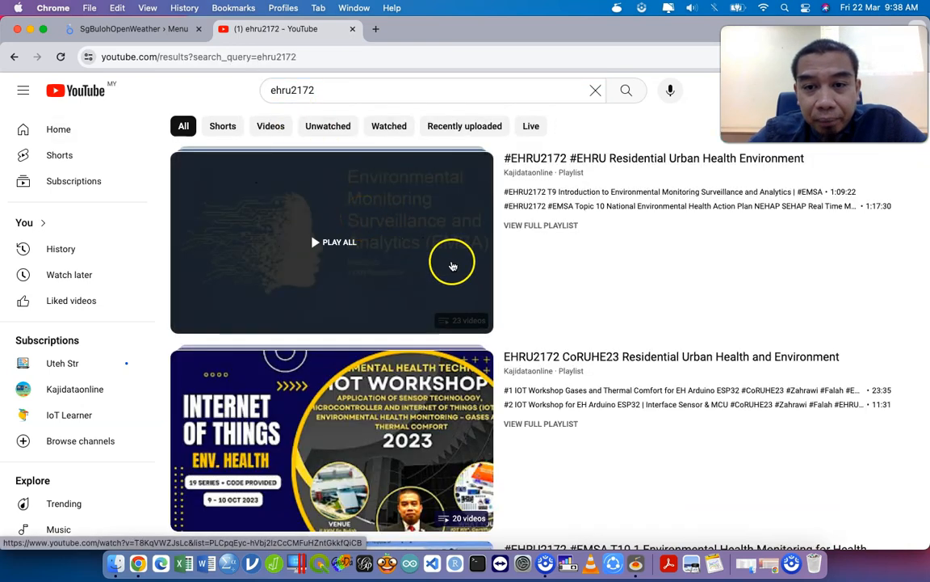
Look through the search results and play the #EHRU2172 #EHRU Residential Urban Health Environment playlist
scroll(458, 323, down, 2)
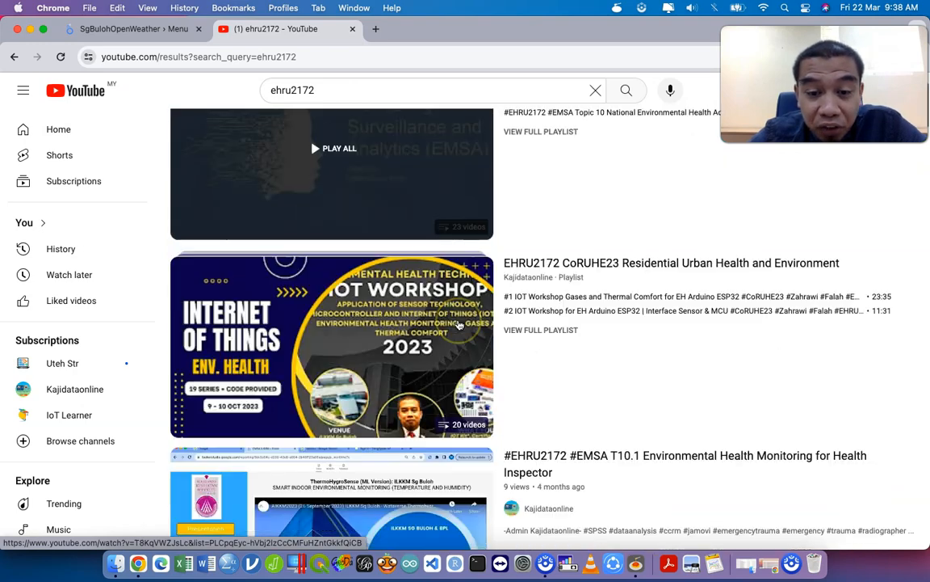
scroll(484, 441, down, 3)
scroll(485, 428, down, 6)
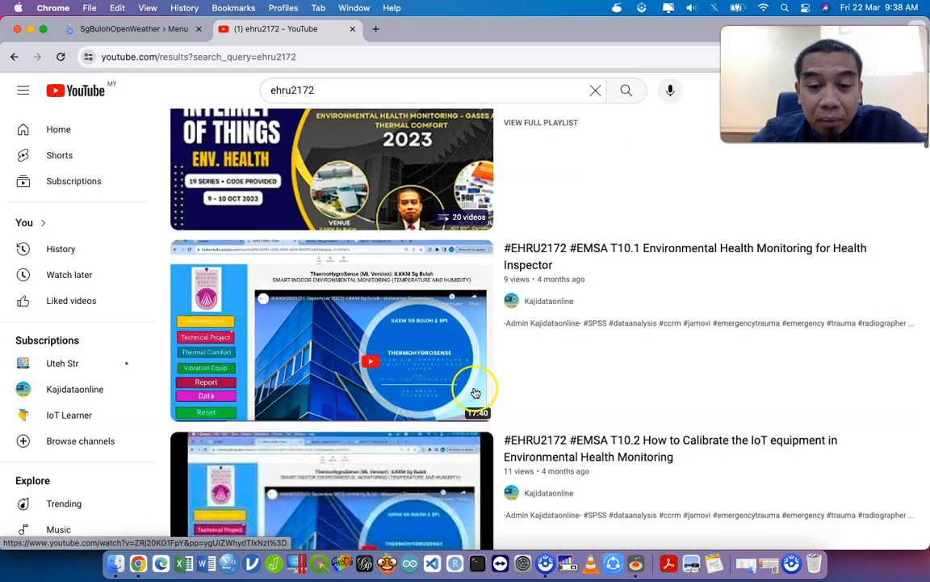
scroll(469, 365, up, 1)
scroll(472, 365, up, 10)
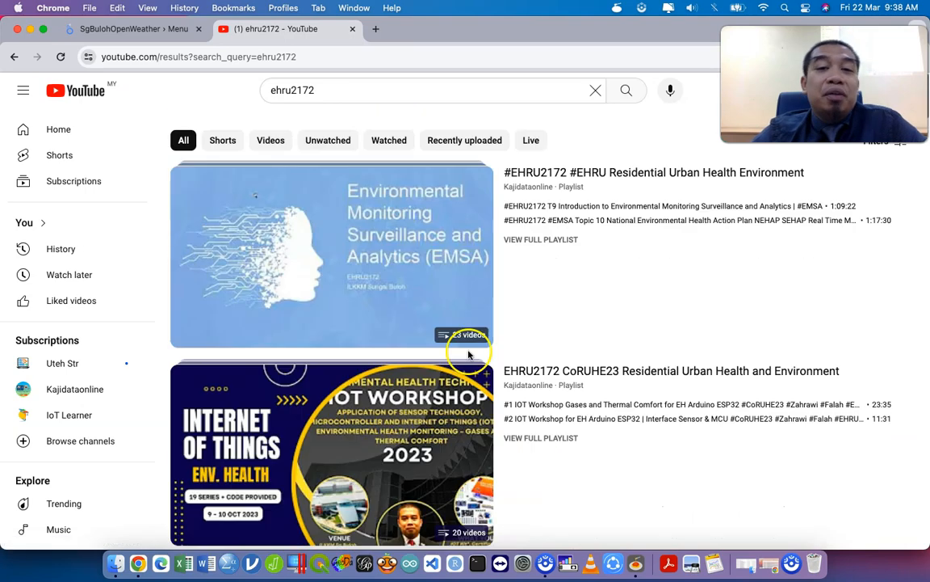
click(426, 255)
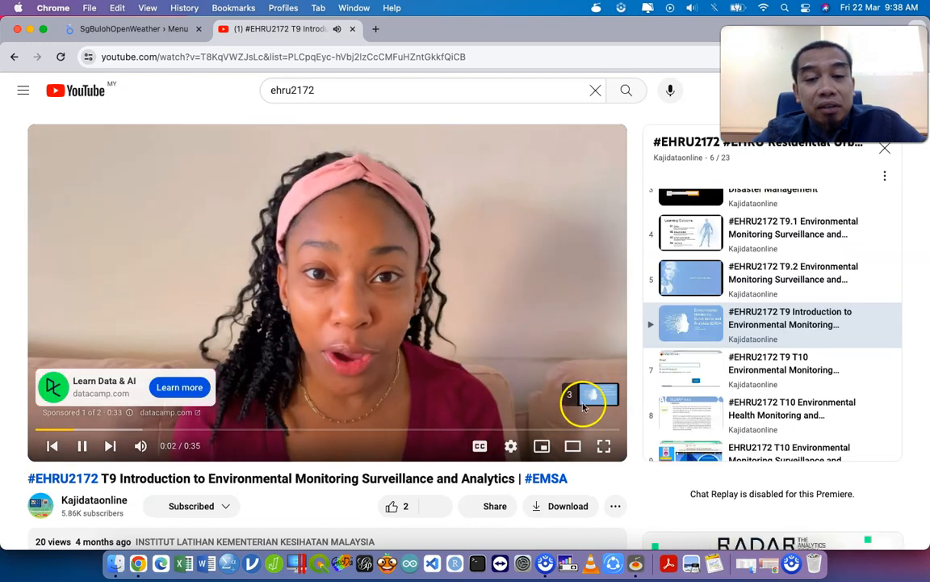
Copy the share link of the T9 Introduction to Environmental Monitoring Surveillance and Analytics video and skip the advert
scroll(511, 404, down, 3)
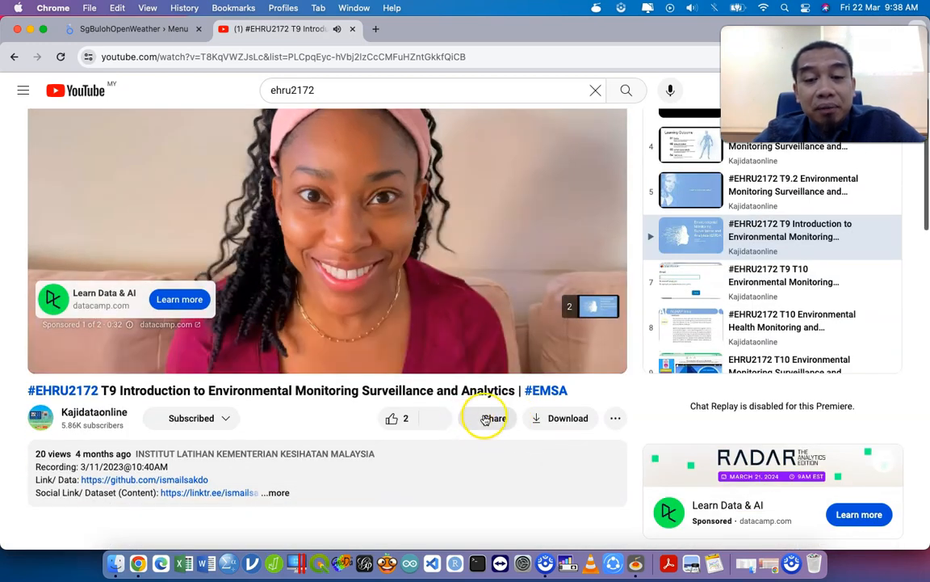
click(487, 418)
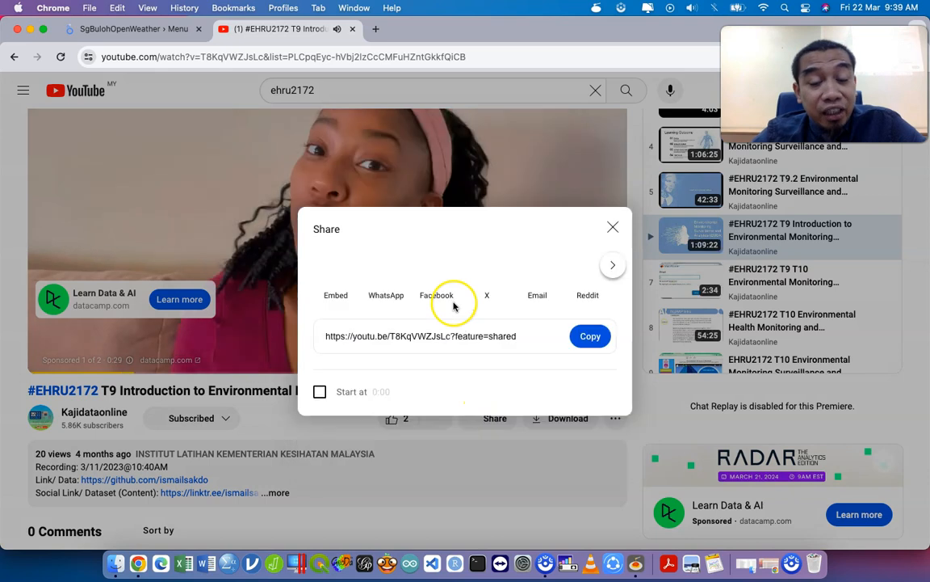
click(590, 336)
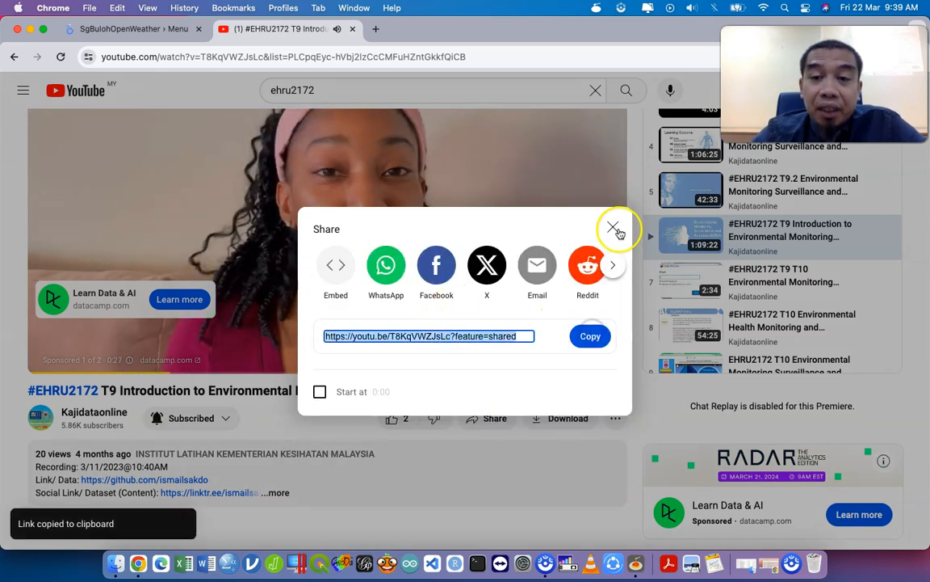
click(614, 228)
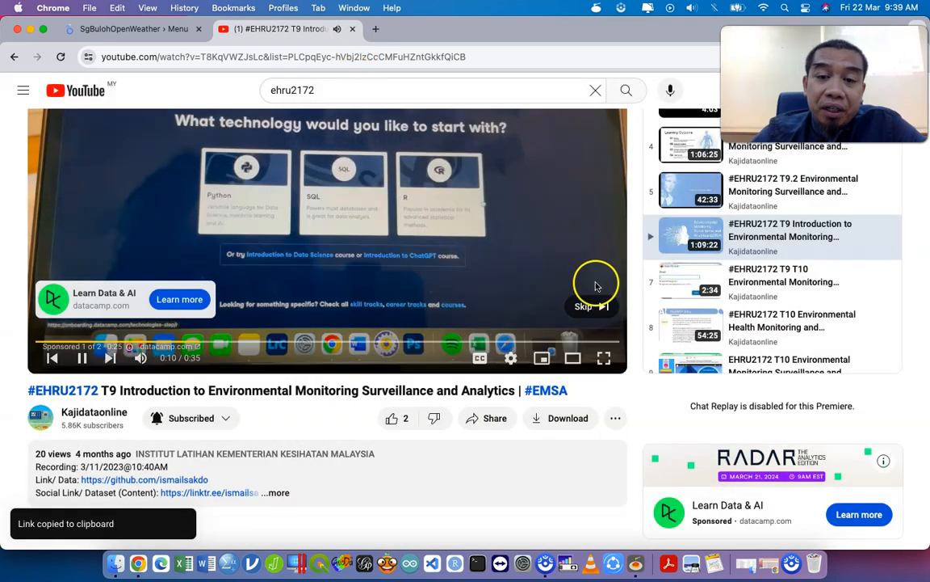
click(592, 305)
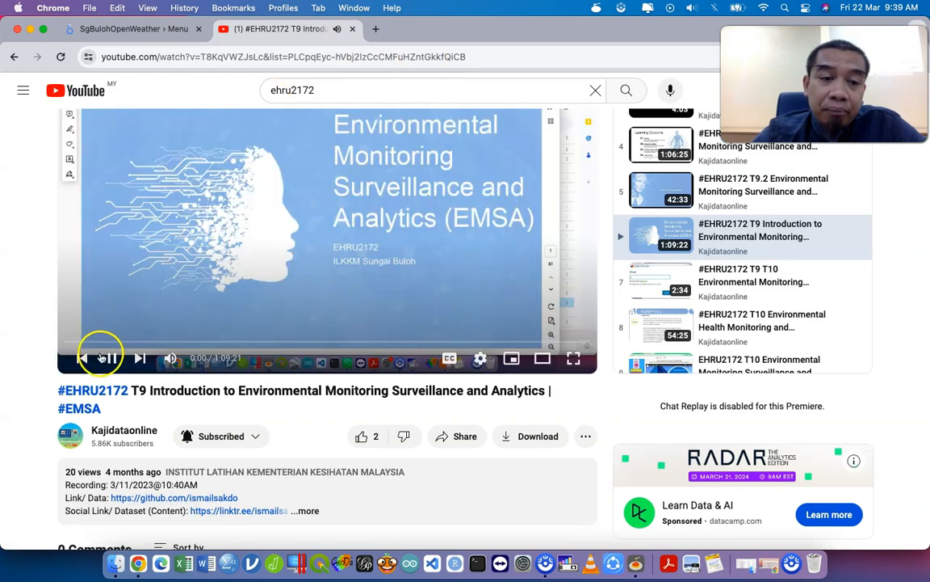
Return to the Looker Studio report and paste the copied YouTube link as the embed's external content URL
click(154, 30)
click(615, 240)
key(super+v)
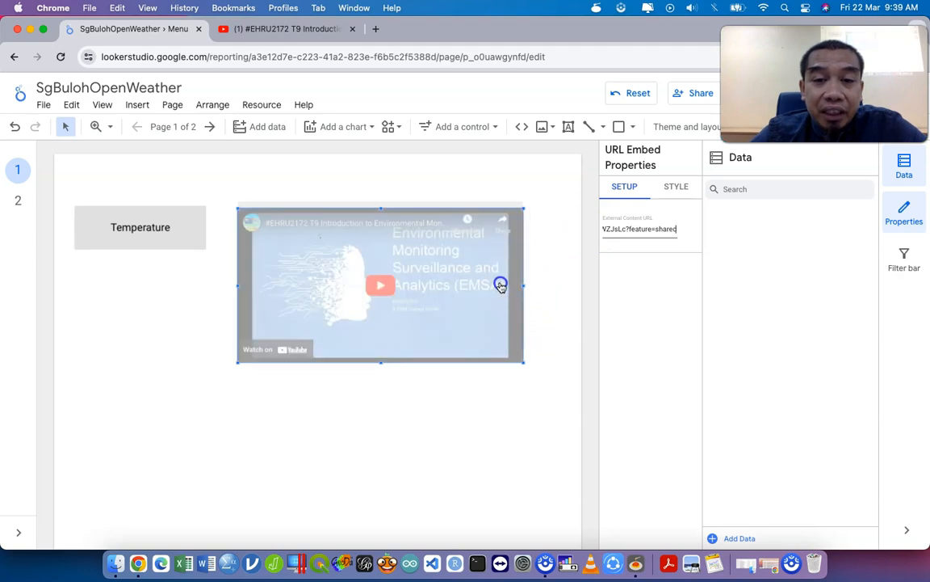
Resize the embedded video's width beside the Temperature button and pause its playback
drag(524, 285, 564, 285)
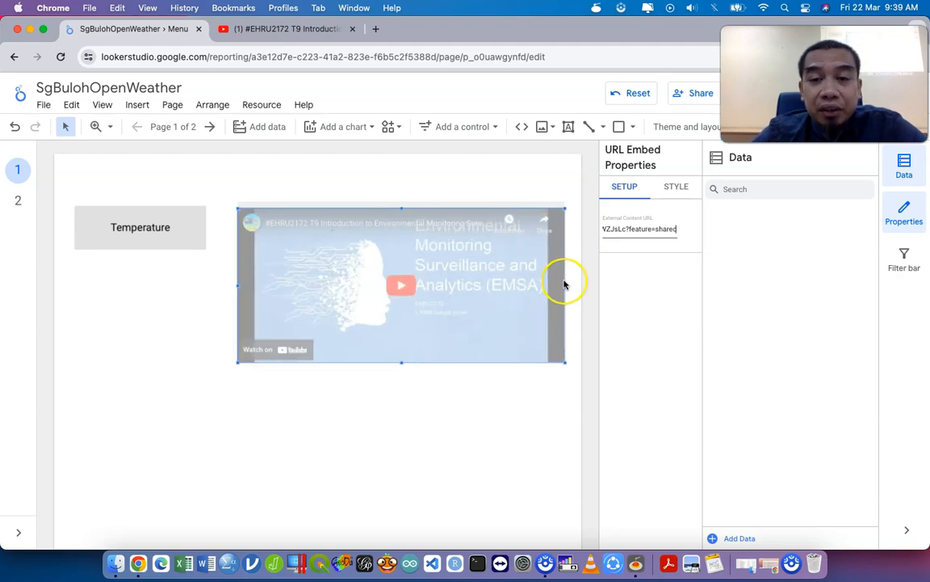
click(530, 290)
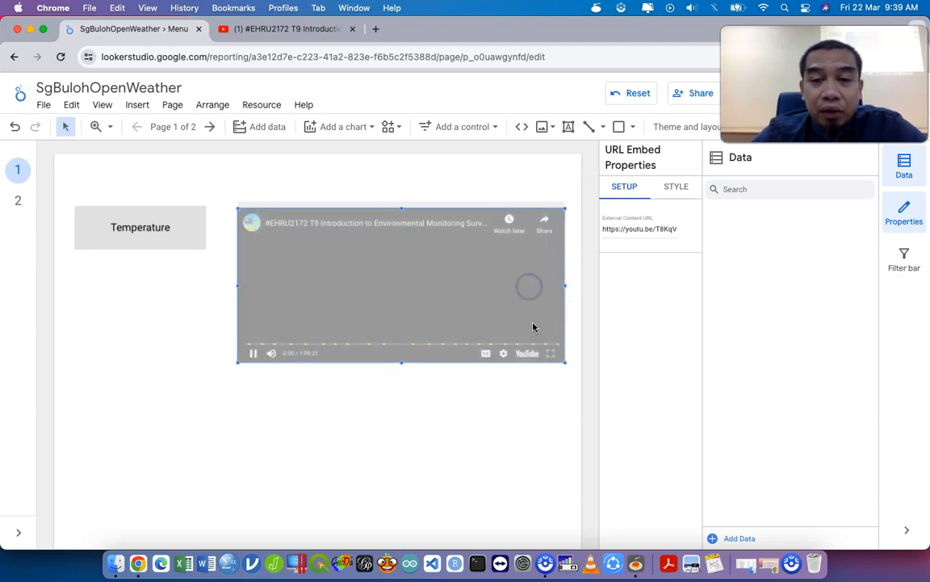
drag(566, 289, 568, 288)
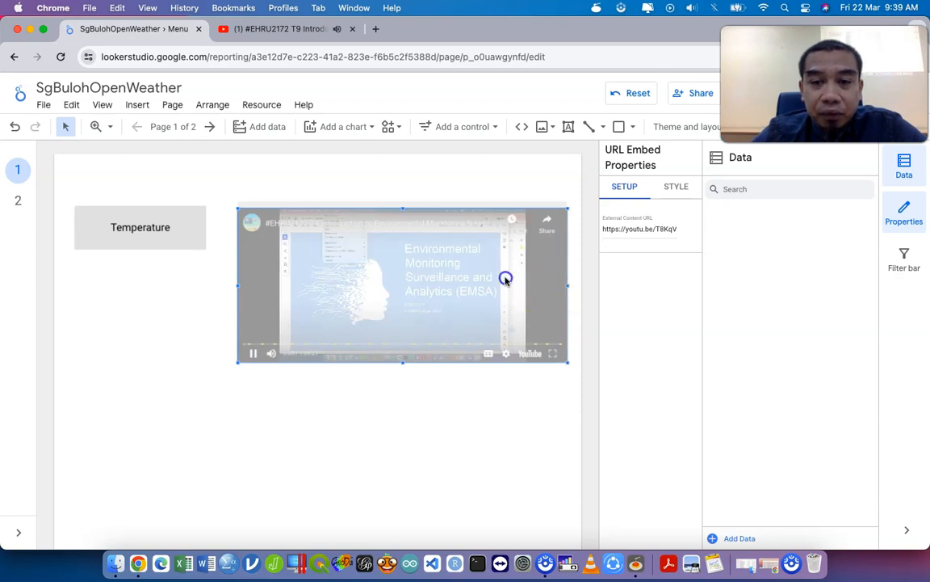
drag(506, 281, 477, 162)
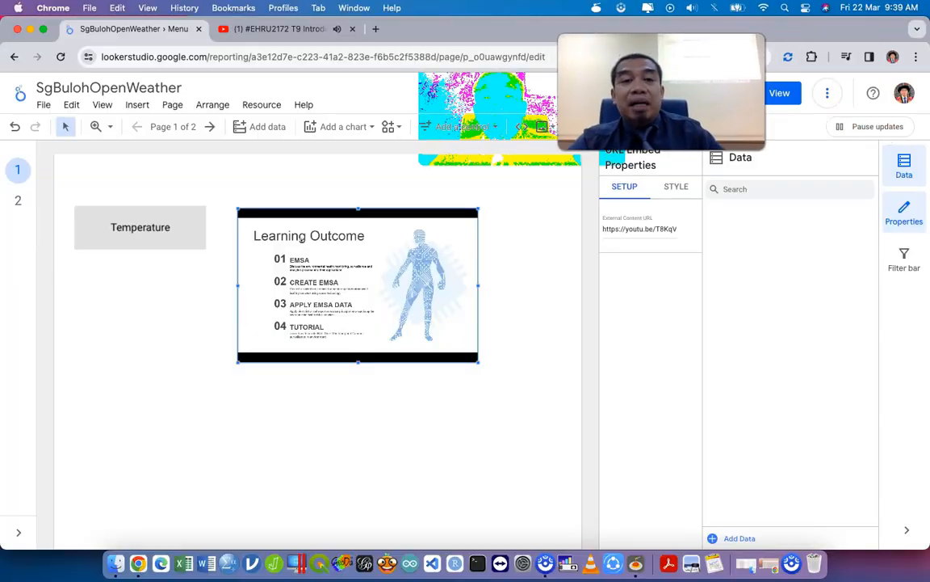
click(279, 220)
click(252, 353)
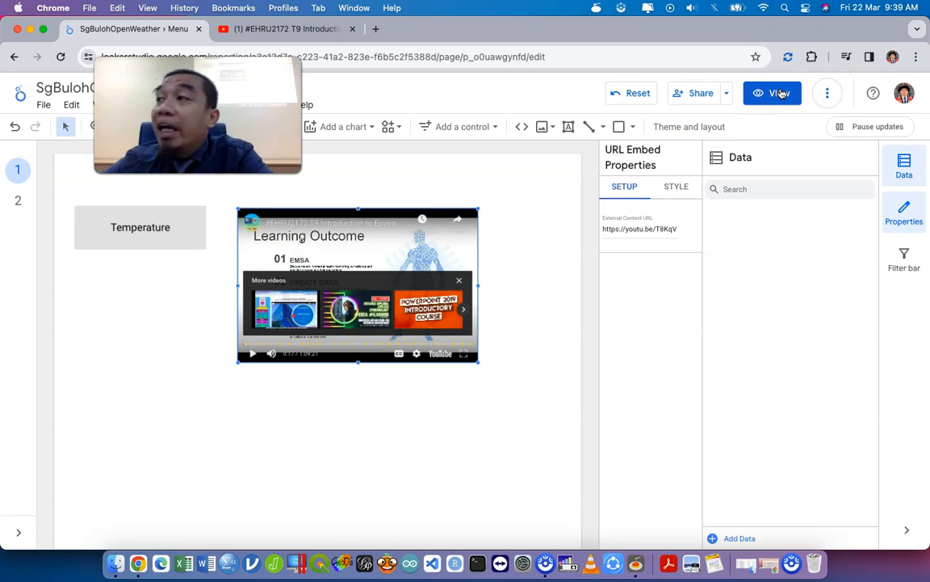
View the report's sharing settings for people and groups and its shareable report link
click(726, 96)
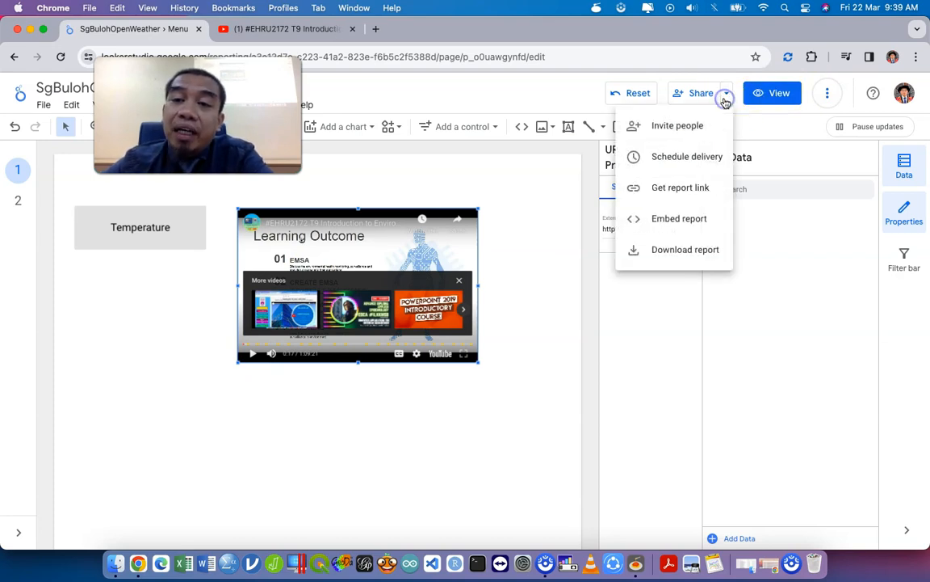
click(685, 127)
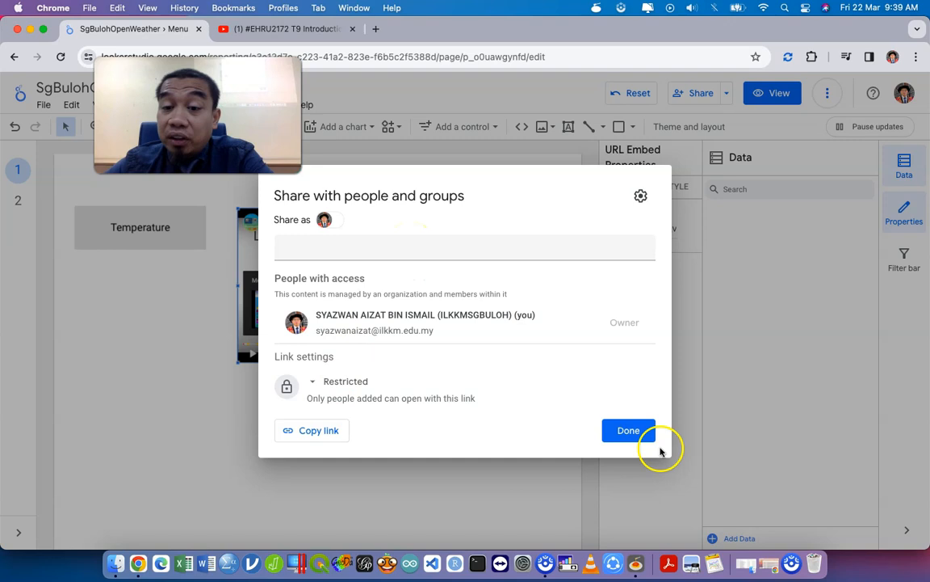
click(647, 433)
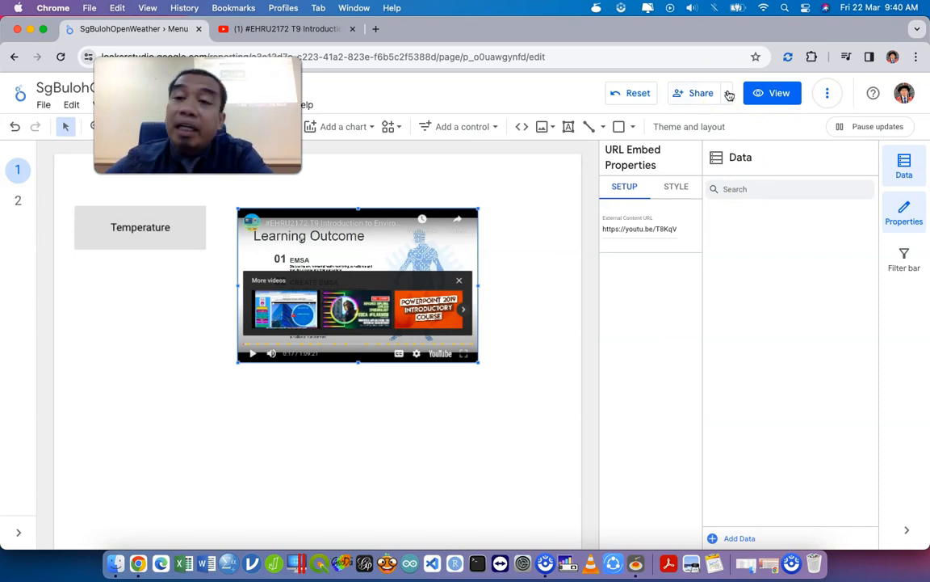
click(725, 93)
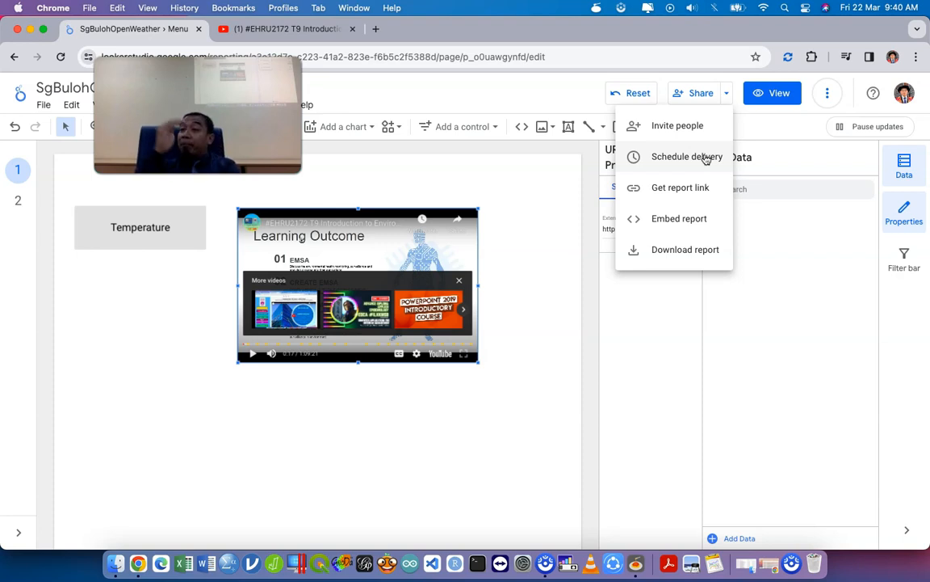
click(700, 199)
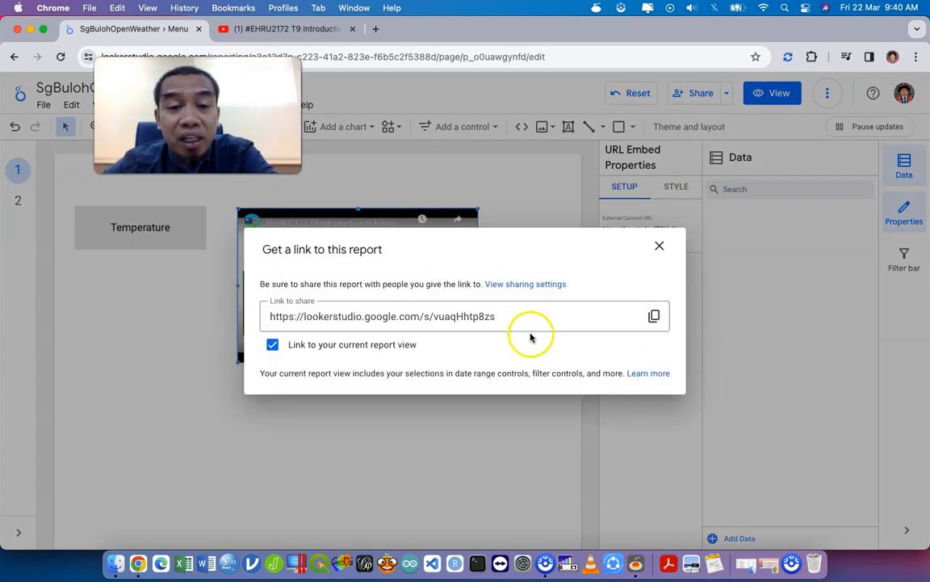
click(662, 244)
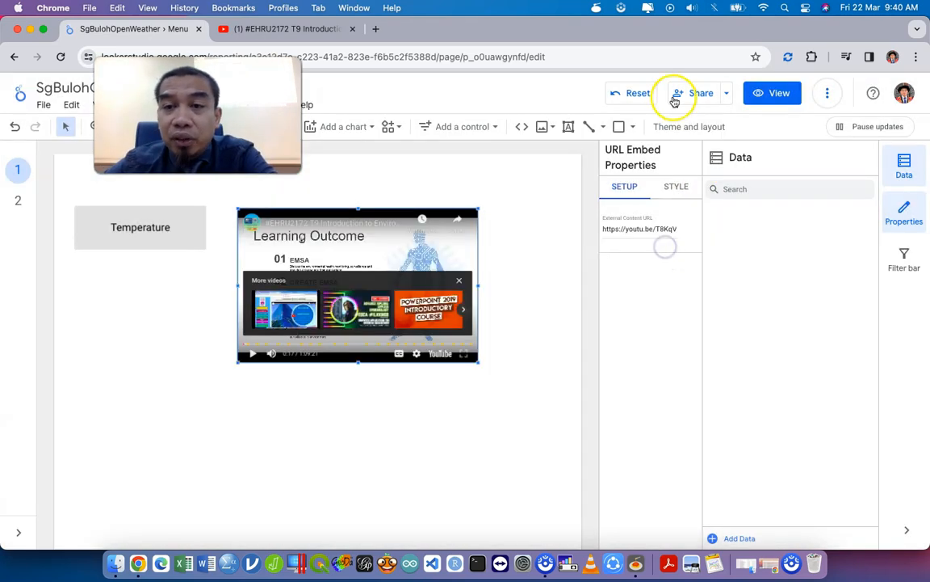
View the Embed Report setting, close it and list the report's sharing options again
click(727, 93)
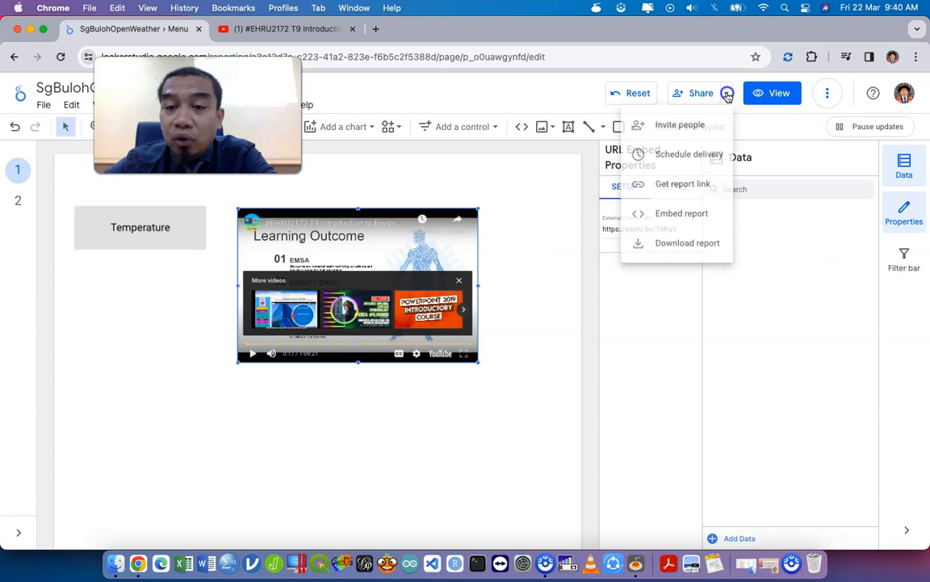
click(671, 216)
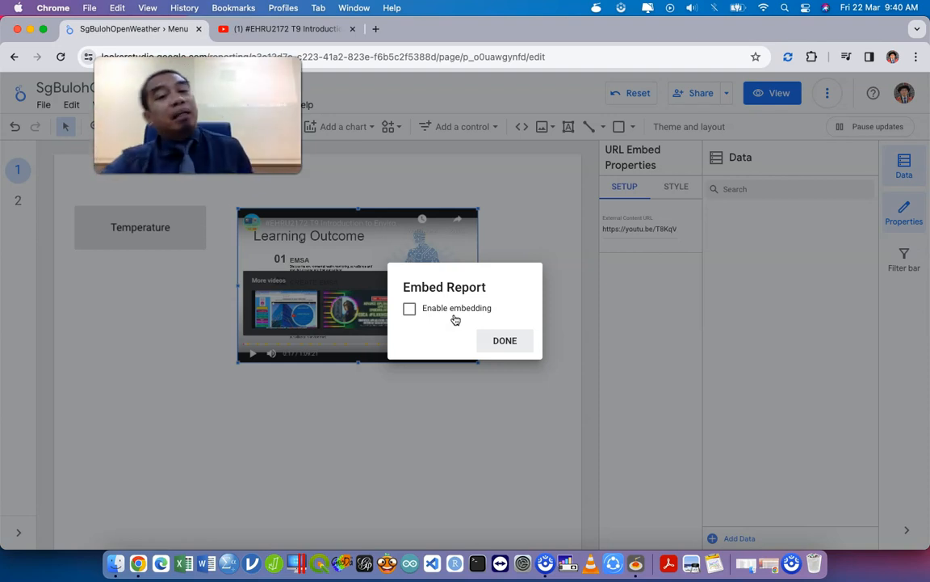
click(509, 337)
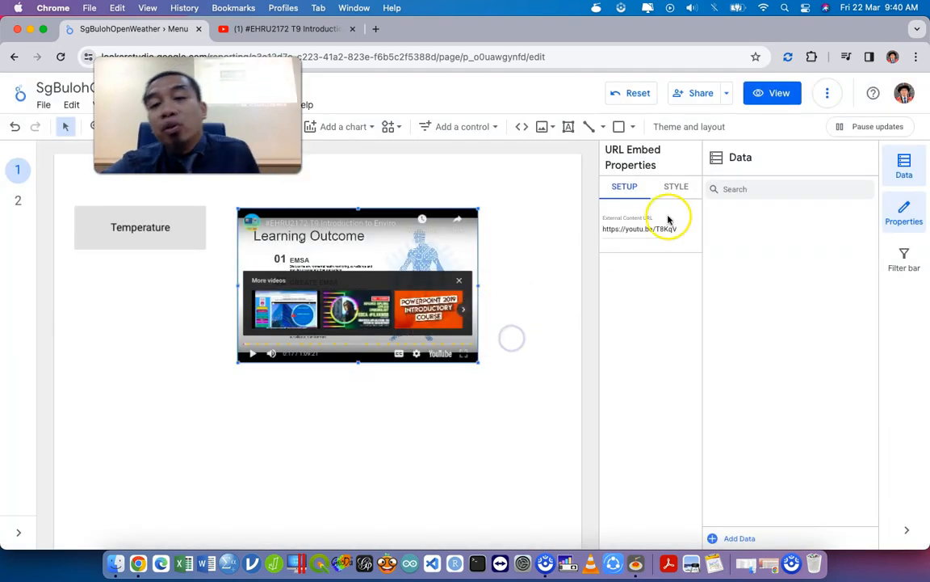
click(726, 93)
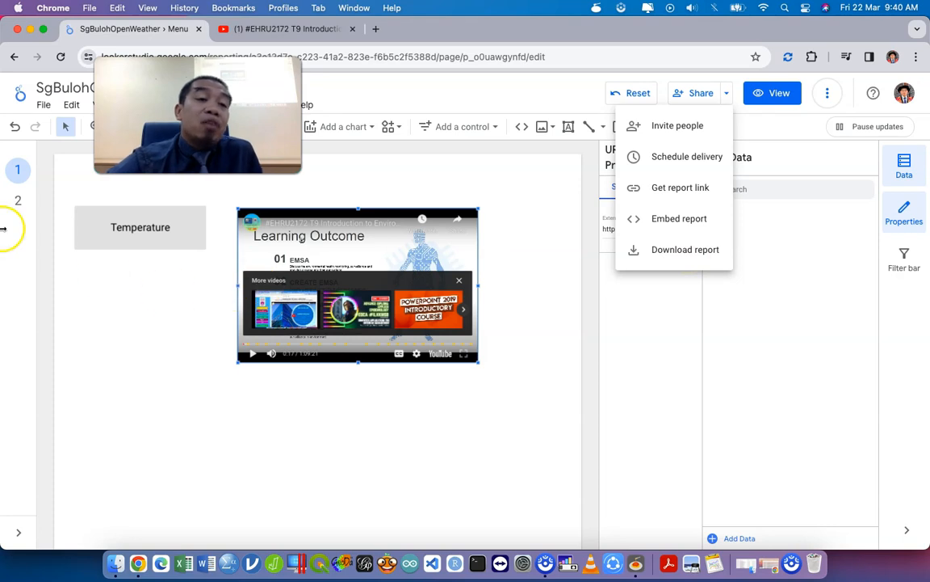
Switch to the Temperature page and show the report options for refreshing data and making a copy
click(18, 203)
click(18, 202)
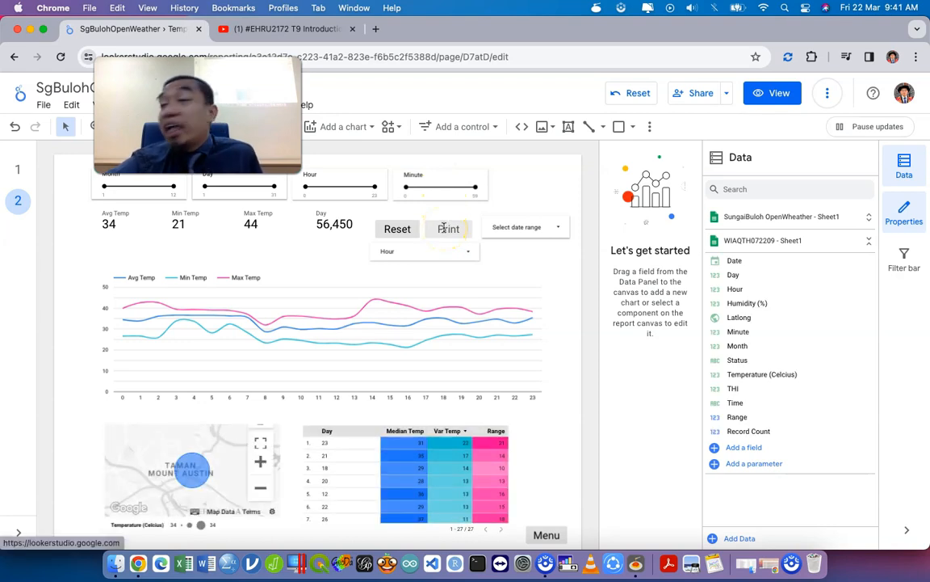
click(829, 96)
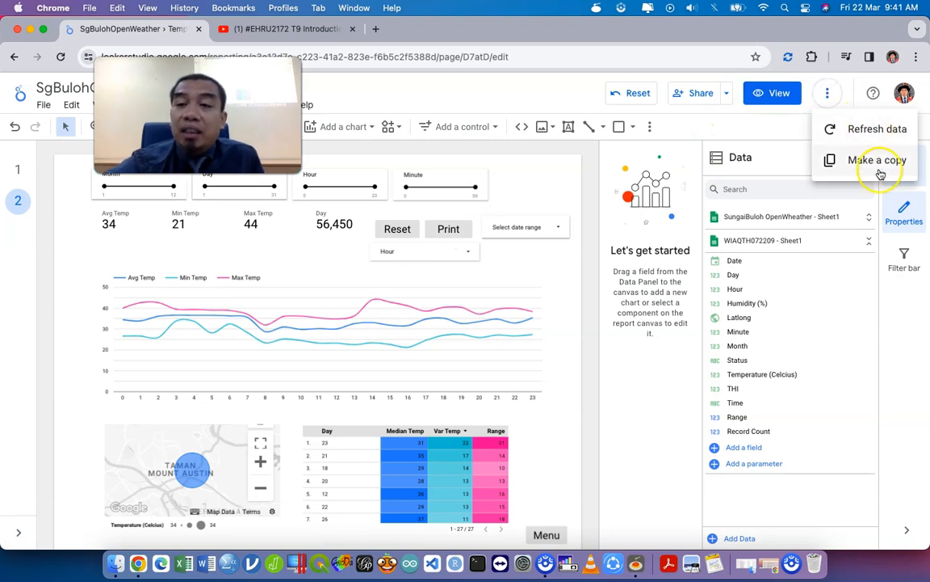